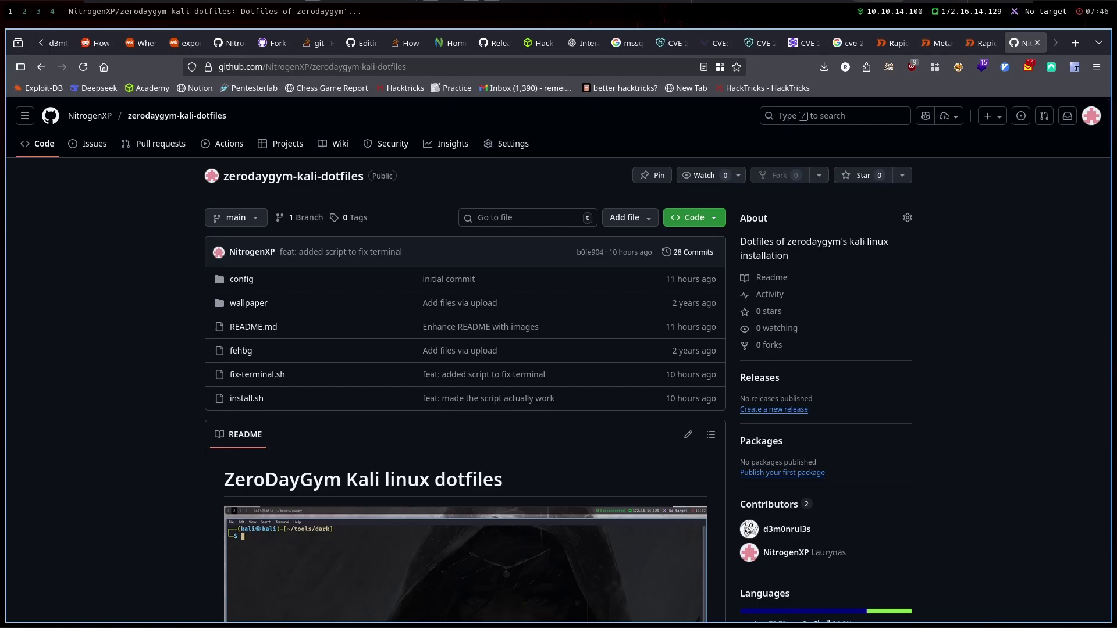
Move through the terminal and Caido workspaces, ending on an empty workspace 5
scroll(902, 504, down, 4)
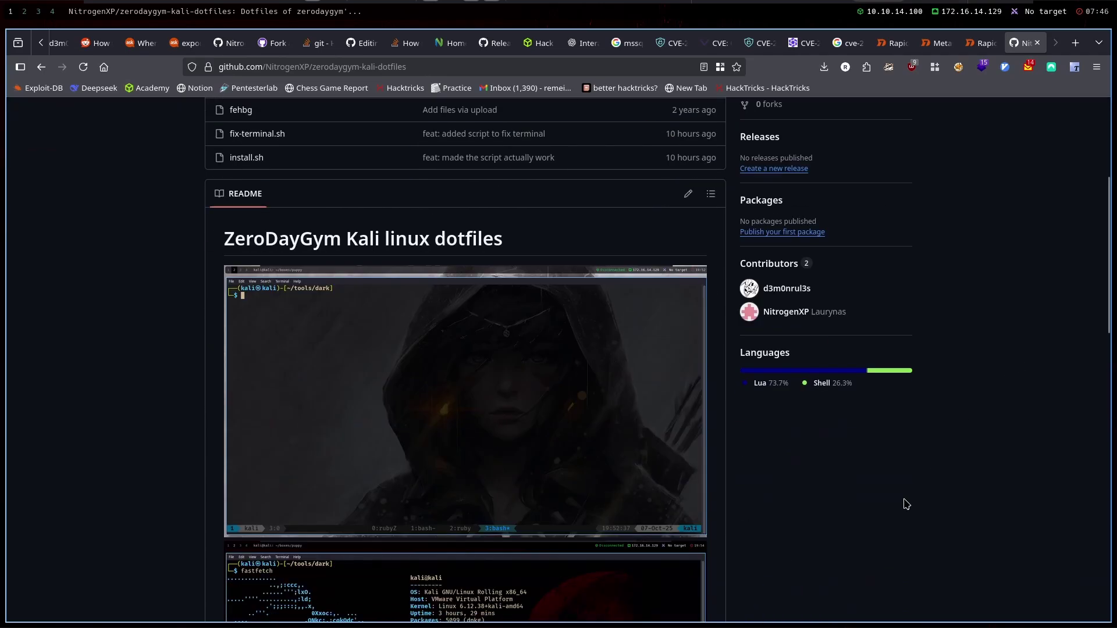
scroll(917, 491, down, 7)
scroll(884, 533, down, 3)
scroll(855, 341, up, 15)
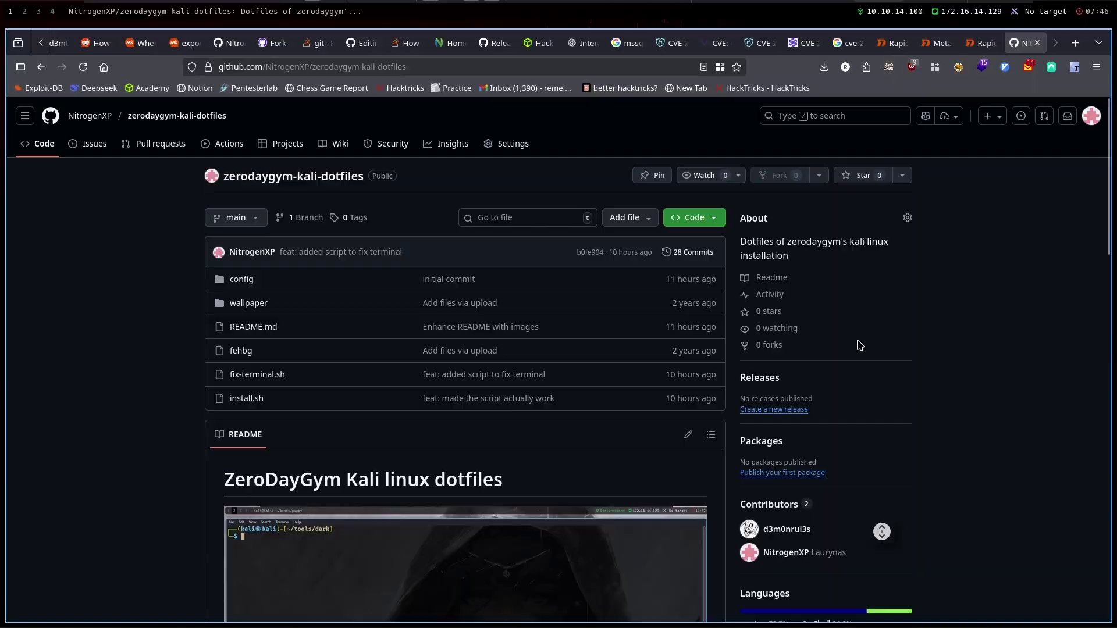
key(super+Return)
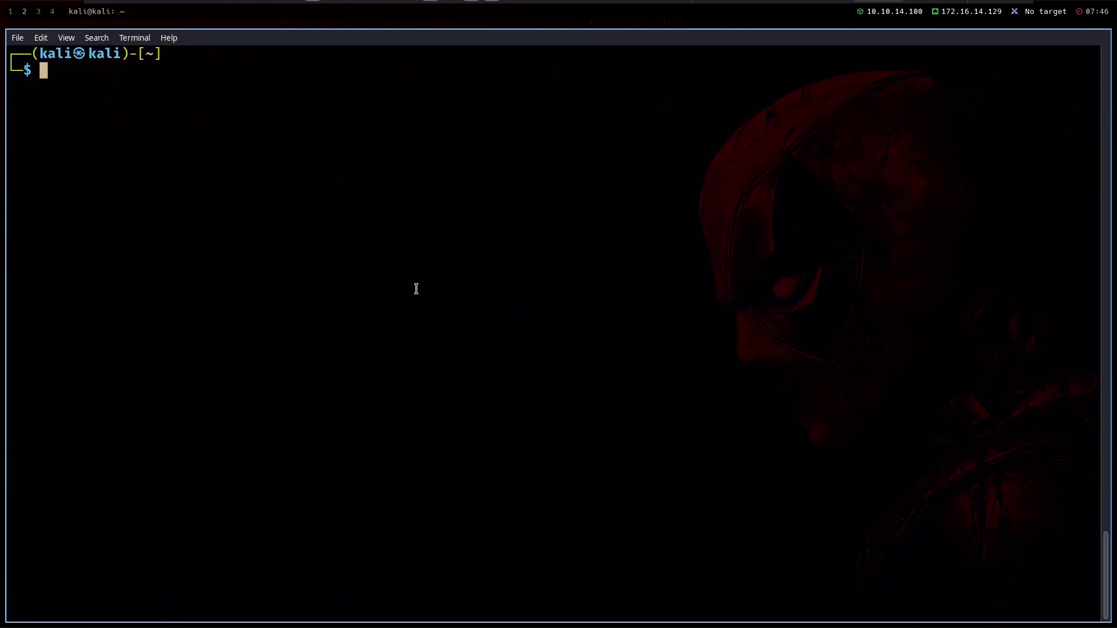
key(super+3)
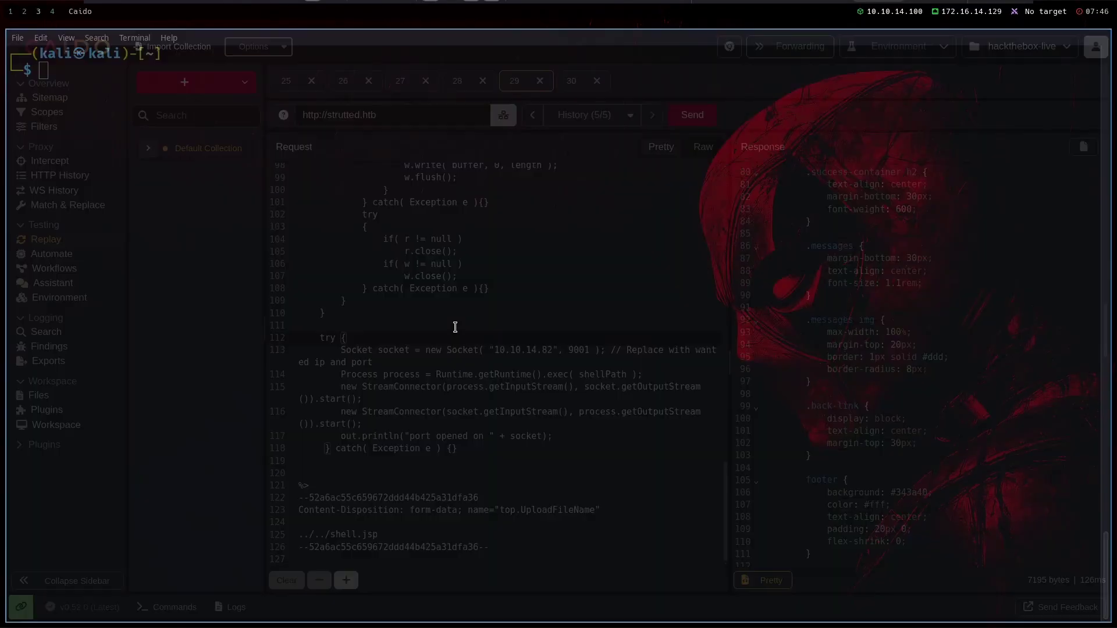
key(super+5)
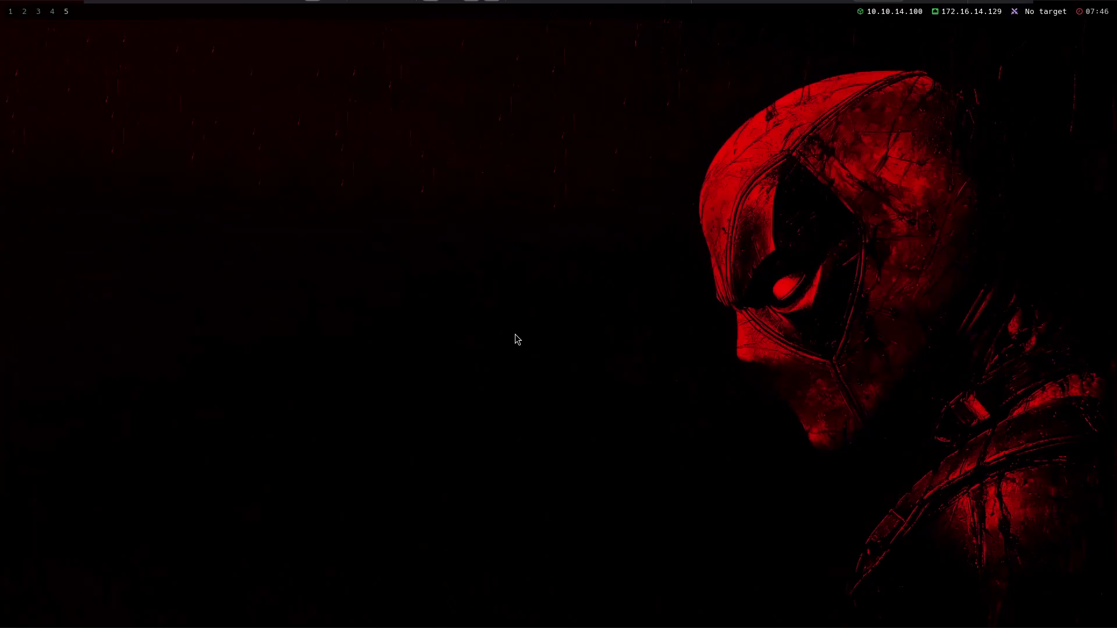
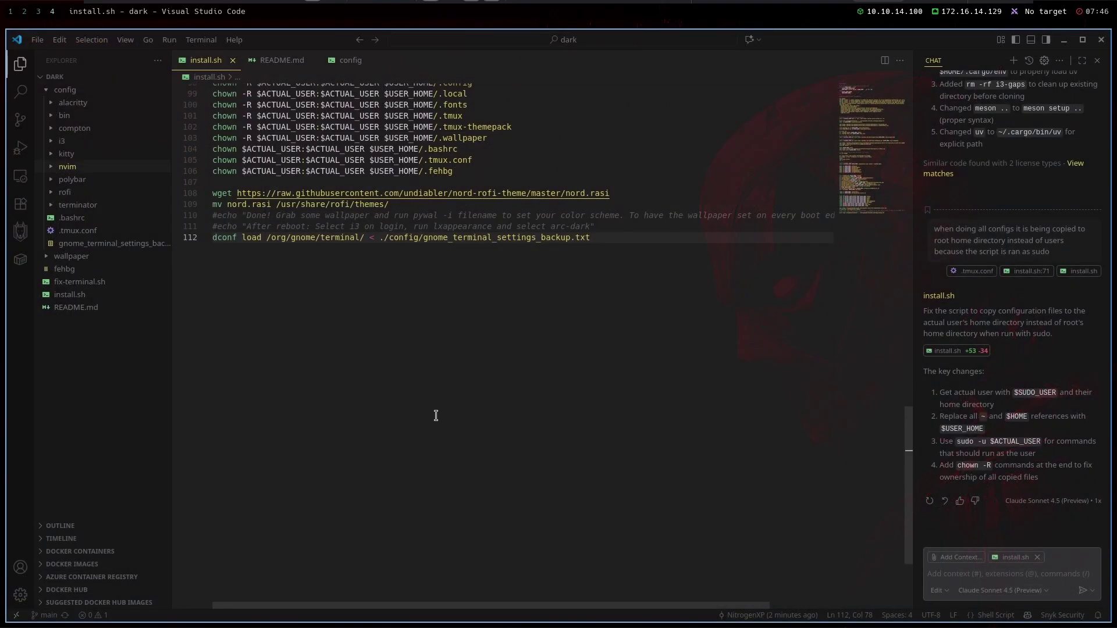
Switch to workspace 5, open three terminals and drag them into a new tiled arrangement
key(super+5)
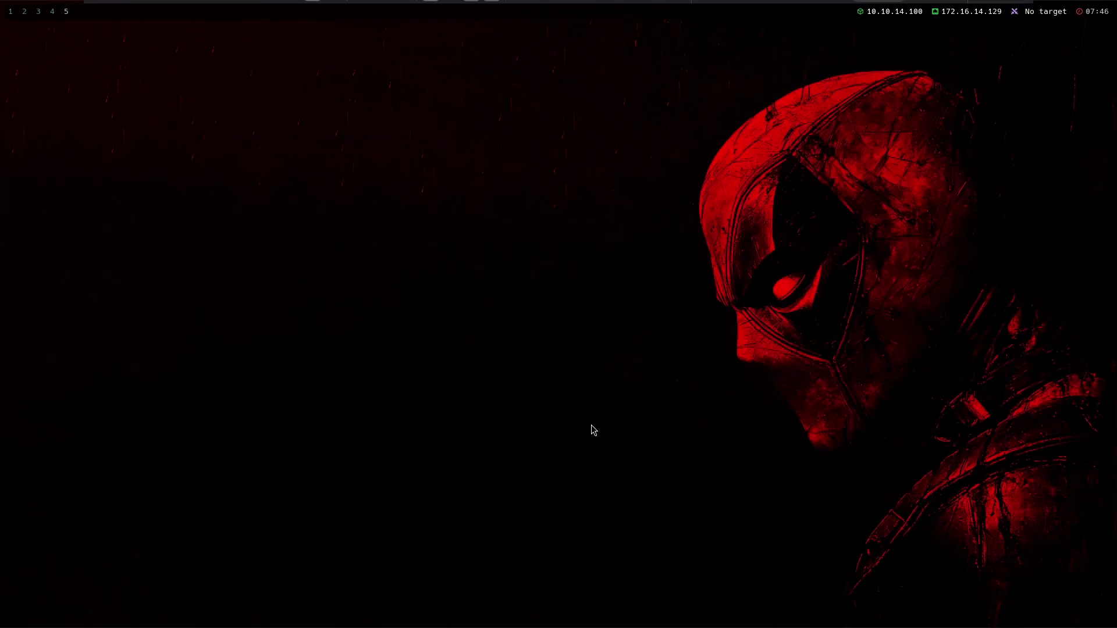
key(super+Return)
key(super+Return)
key(super+Return)
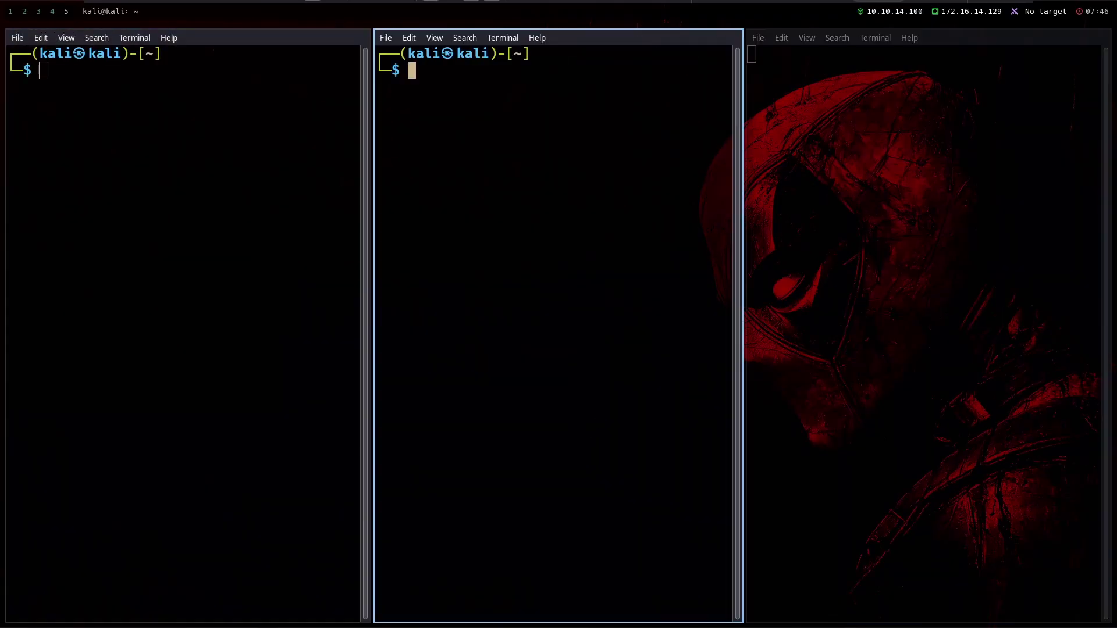
drag(807, 251, 615, 586)
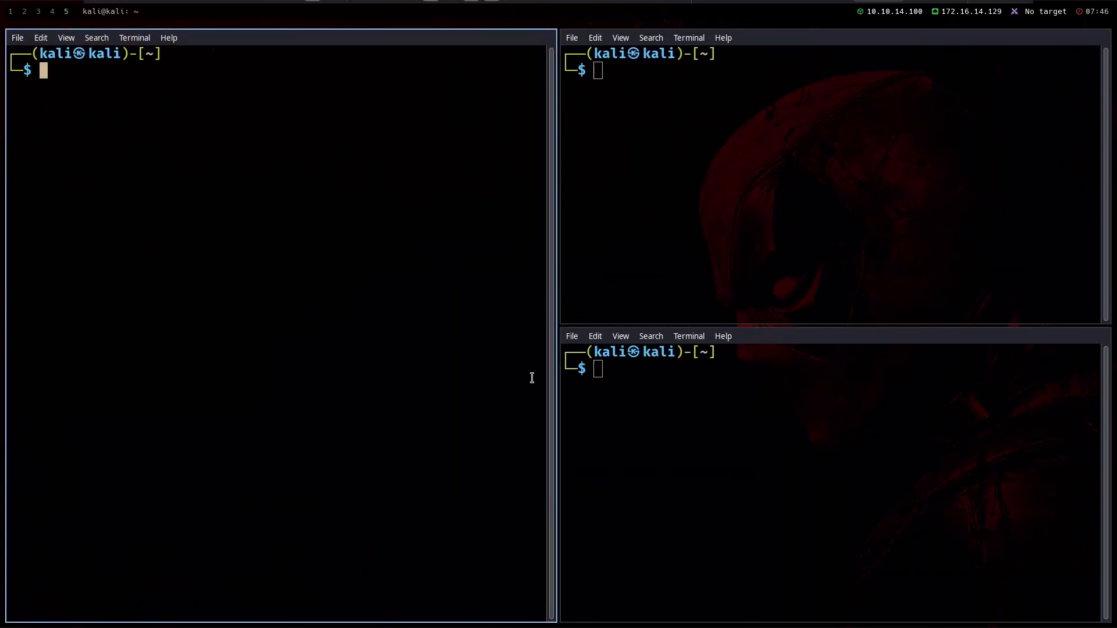
drag(531, 379, 45, 329)
Float the middle terminal, enlarge it, re-tile it, and close the extra terminals
key(super+shift+space)
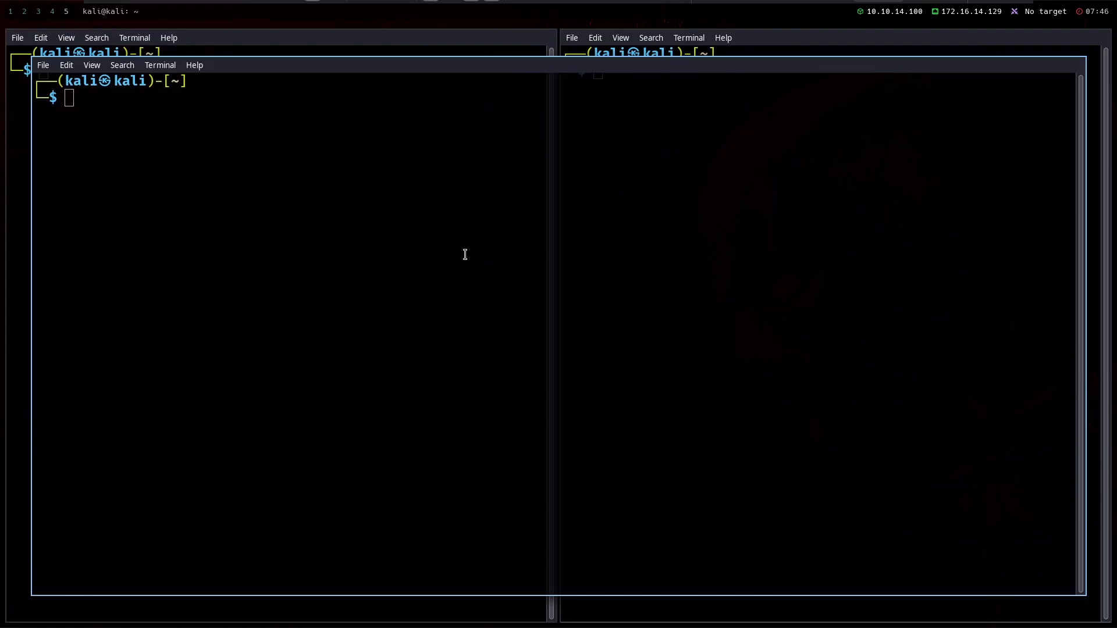
drag(177, 160, 156, 511)
key(super+shift+space)
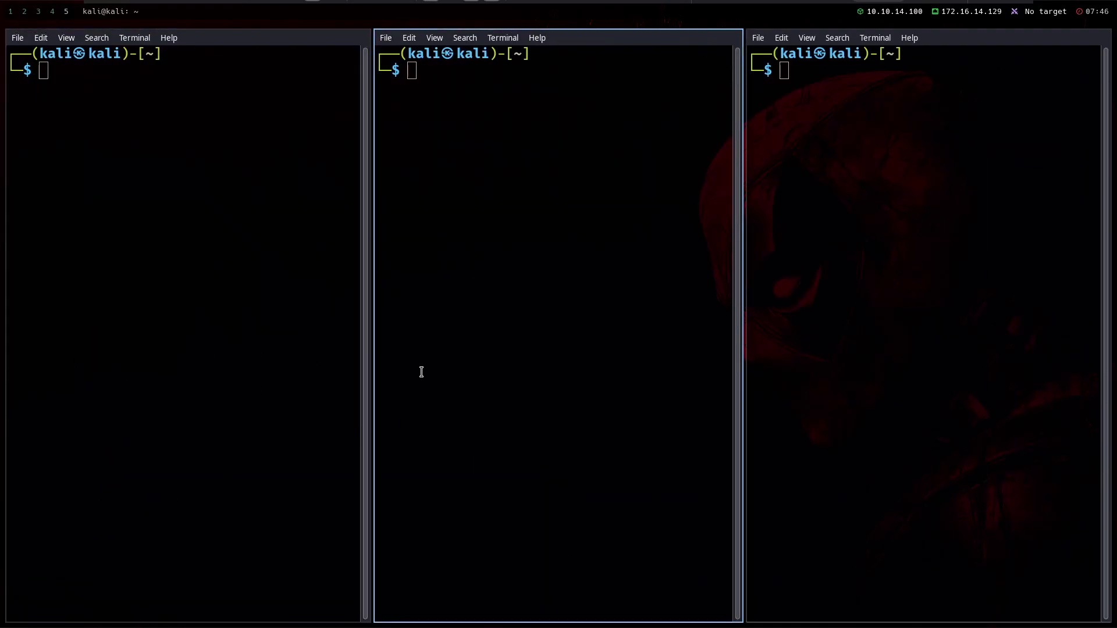
key(super+shift+q)
key(super+shift+q)
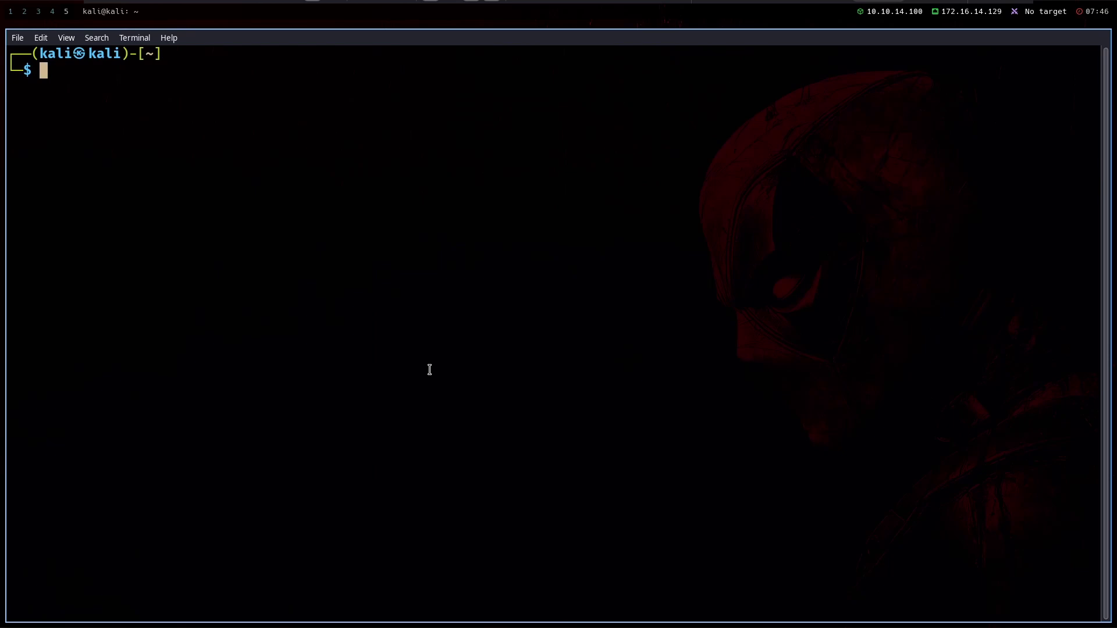
Start and exit a tmux session, then launch Neovim and quit it with :q
text(tmux)
key(Return)
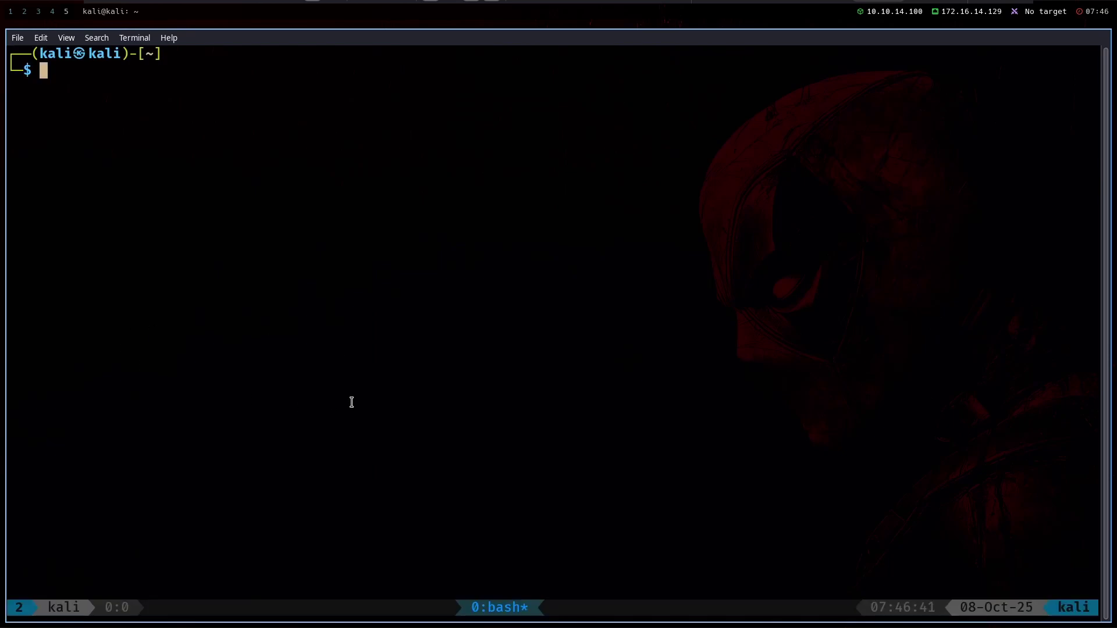
text(exit)
key(Return)
text(nvim)
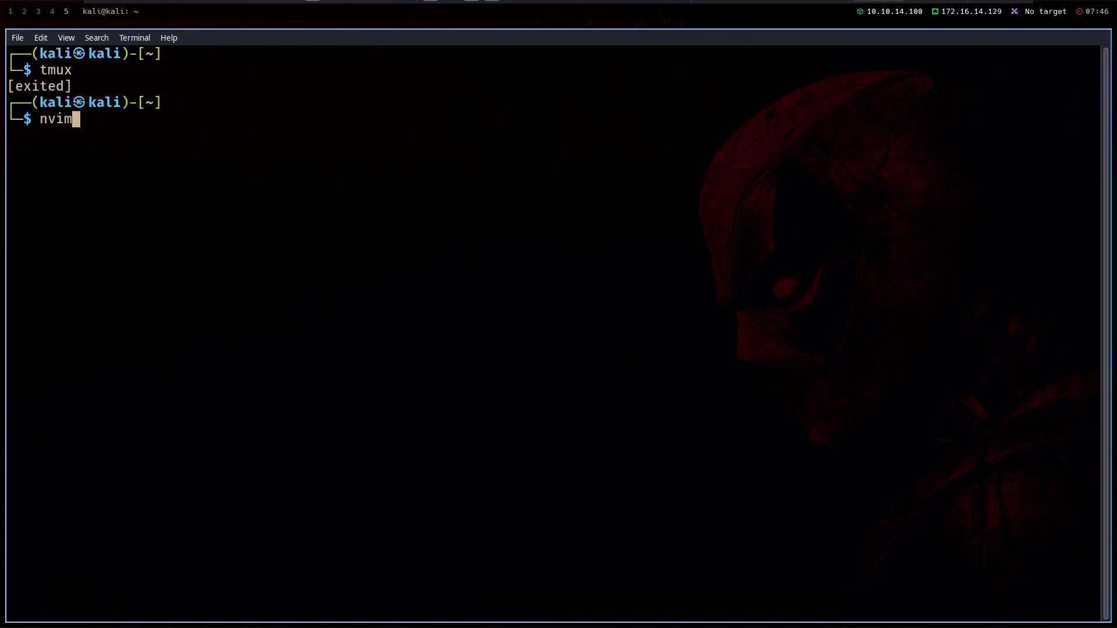
key(Return)
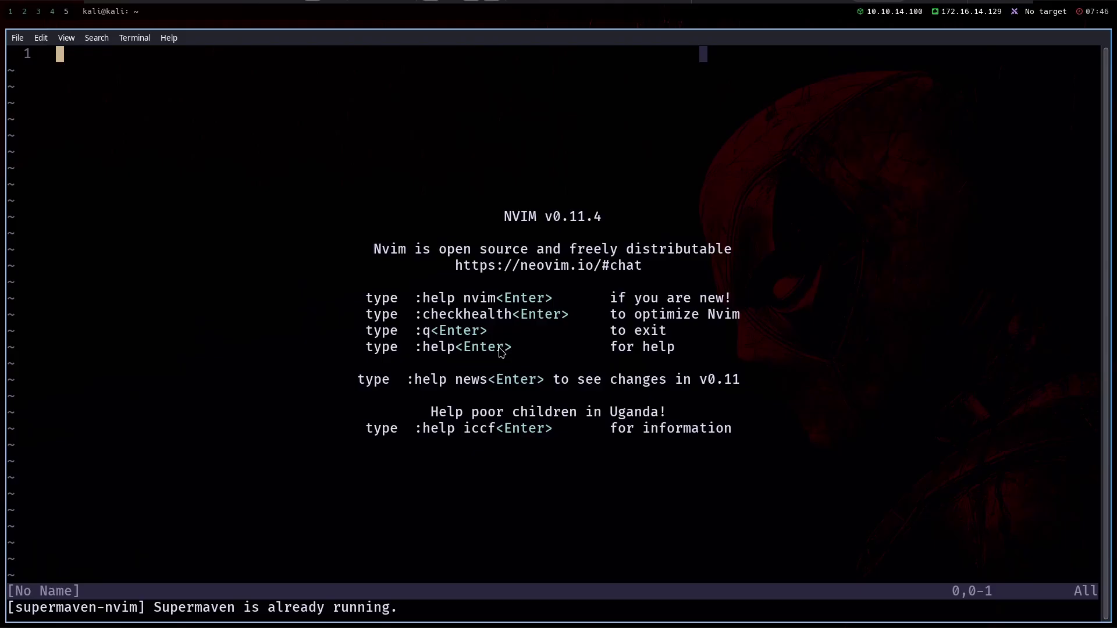
text(:q)
key(Return)
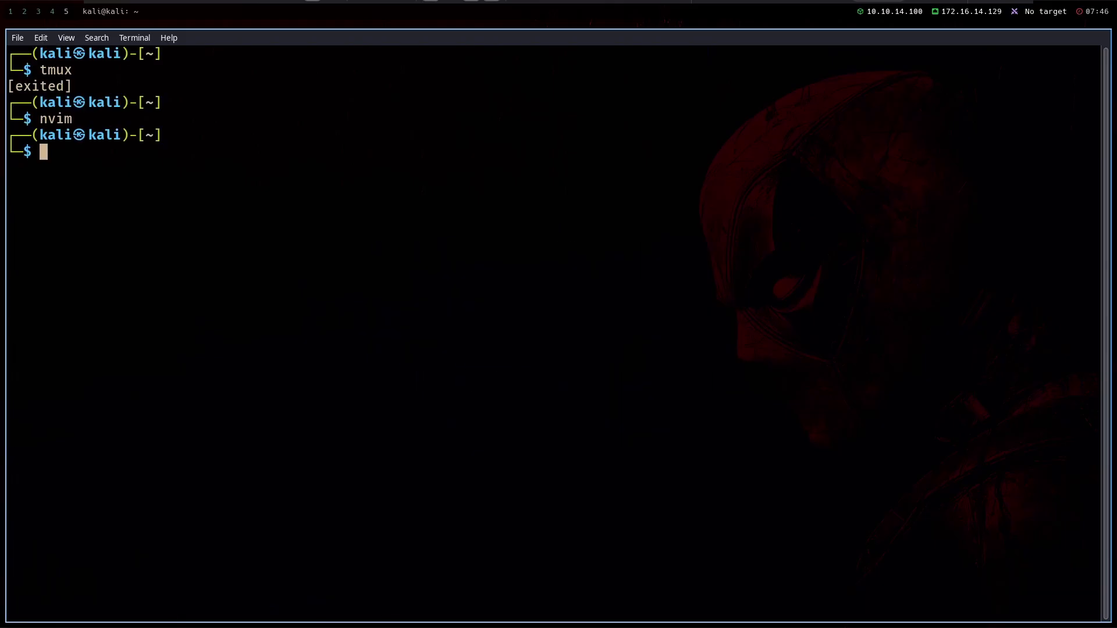
List the home folder and open showcase.c in Neovim
text(ls)
key(Return)
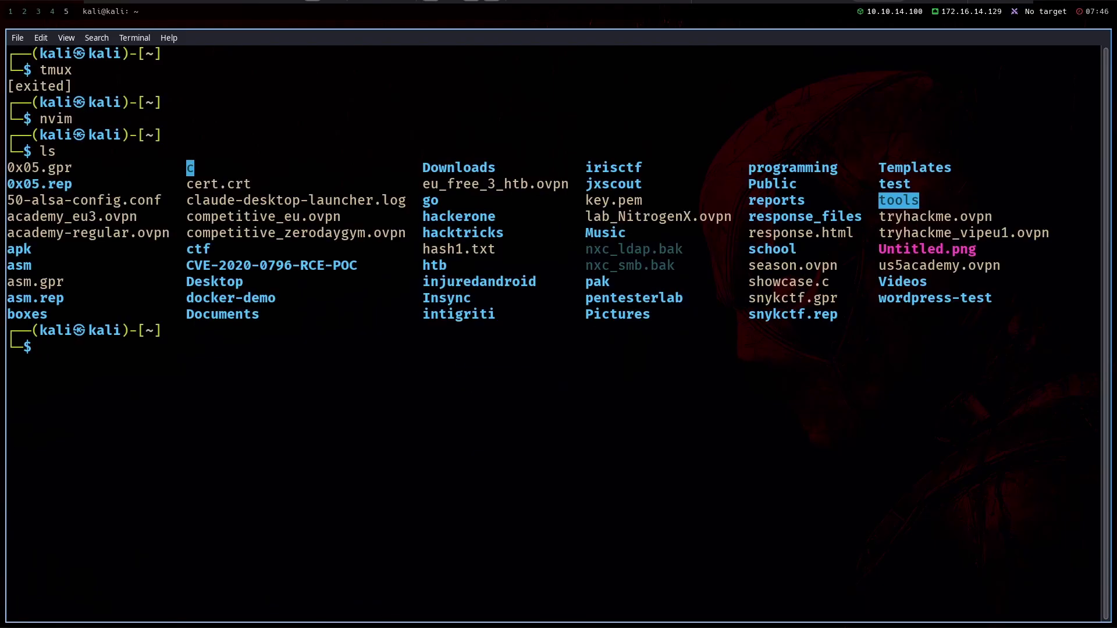
text(nvim)
double_click(805, 285)
middle_click(804, 285)
key(Return)
Add a blank line below the #include and move through showcase.c to empty line 7
key(o)
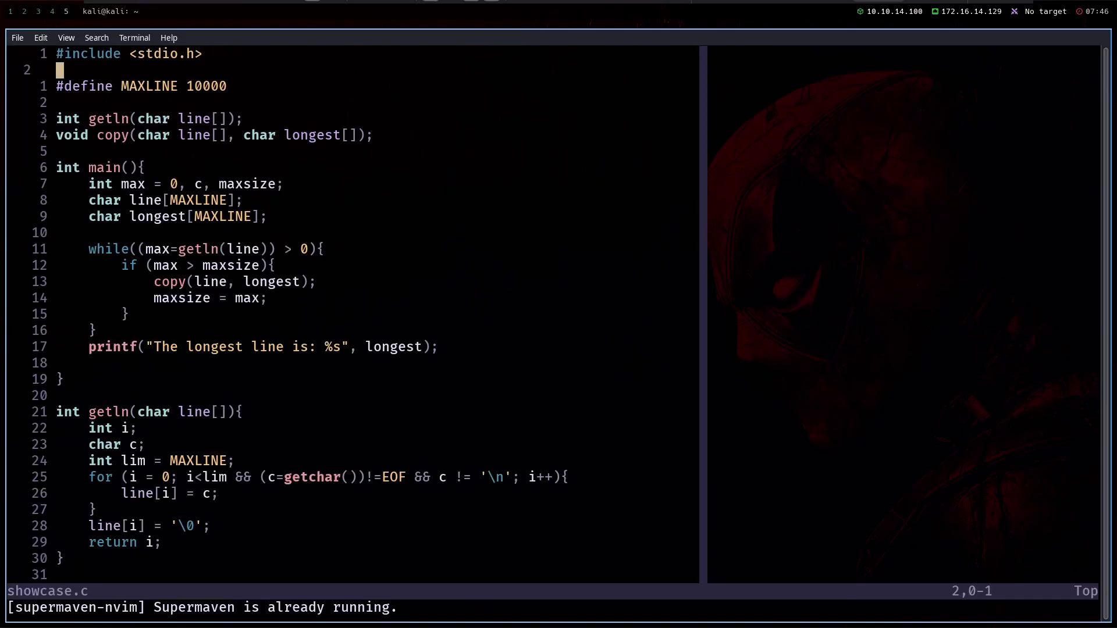
key(Down)
key(Down)
key(Down)
key(Down)
key(Down)
key(Down)
key(Down)
key(Down)
key(Down)
key(Down)
key(Down)
key(Down)
key(Down)
key(Down)
key(Down)
key(Down)
key(Down)
key(Down)
key(Down)
key(Down)
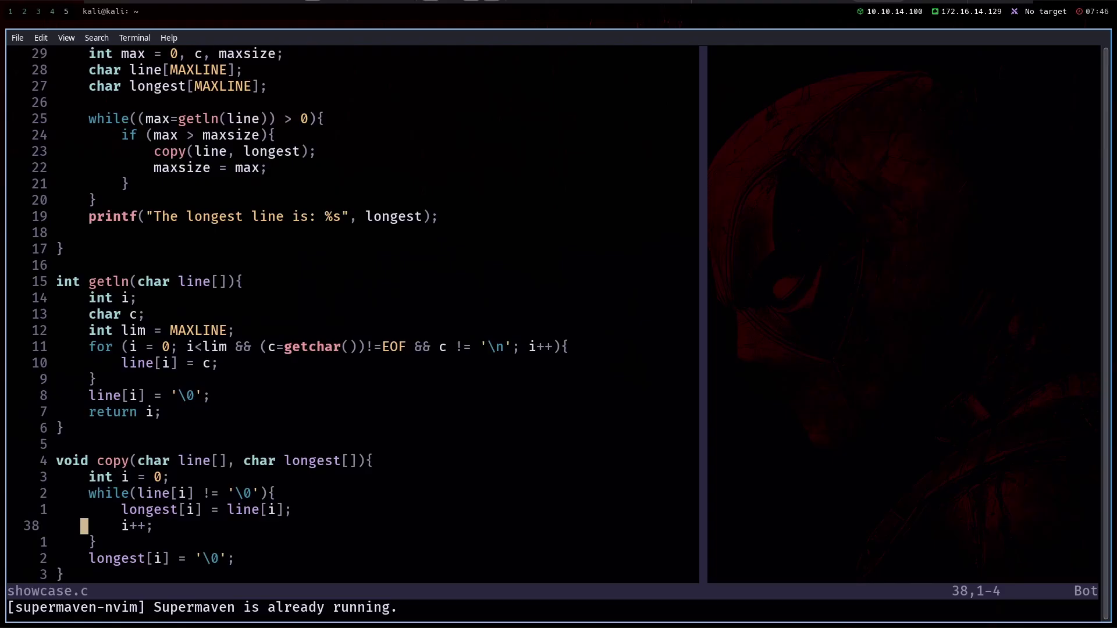
key(Up)
key(Up)
key(Up)
key(Up)
key(Up)
key(Up)
key(Up)
key(Up)
key(Up)
key(Up)
key(Up)
key(Up)
key(Up)
key(Up)
key(Up)
key(Up)
key(Up)
key(Up)
key(Up)
key(Up)
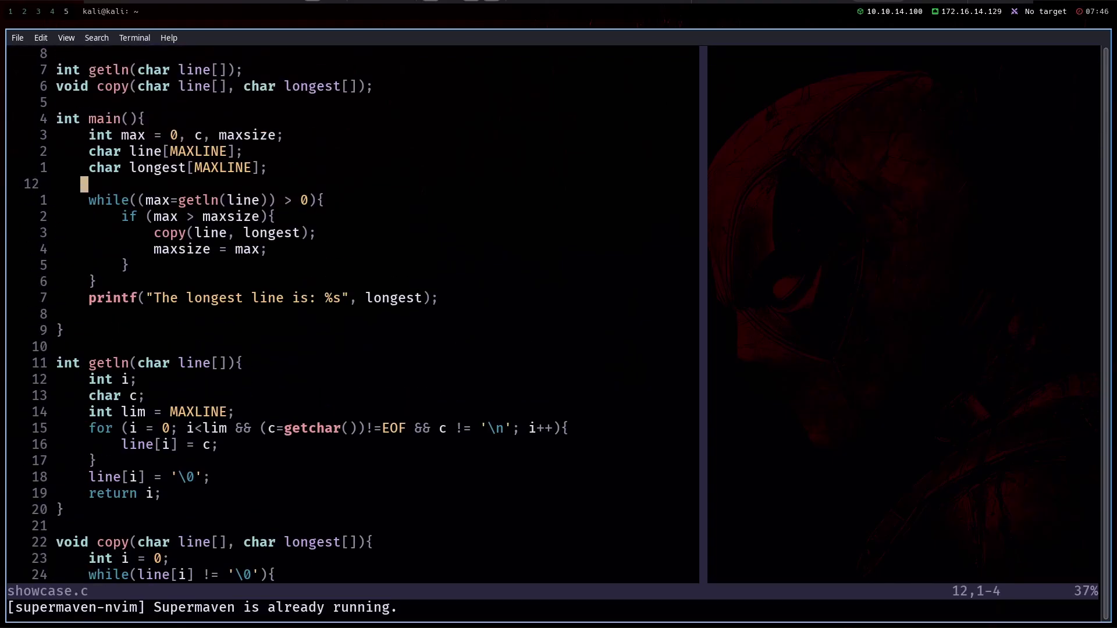
key(Down)
key(Down)
key(Down)
key(Down)
key(Down)
key(Down)
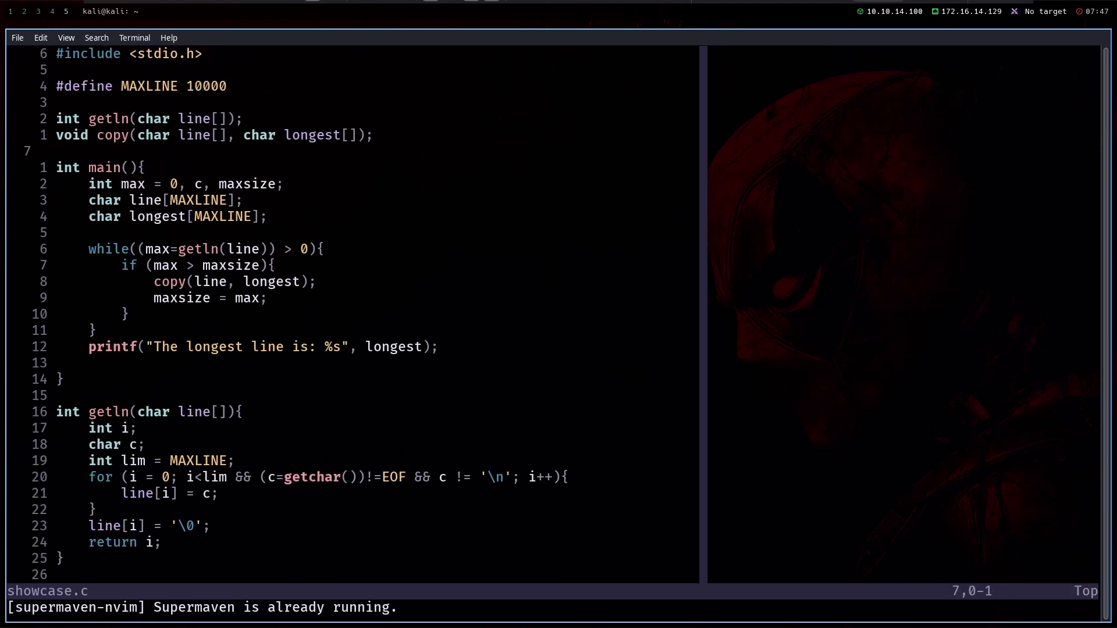
Type 'voi' on line 7, quit Neovim with :q! discarding changes, and exit the shell
text(ivoi)
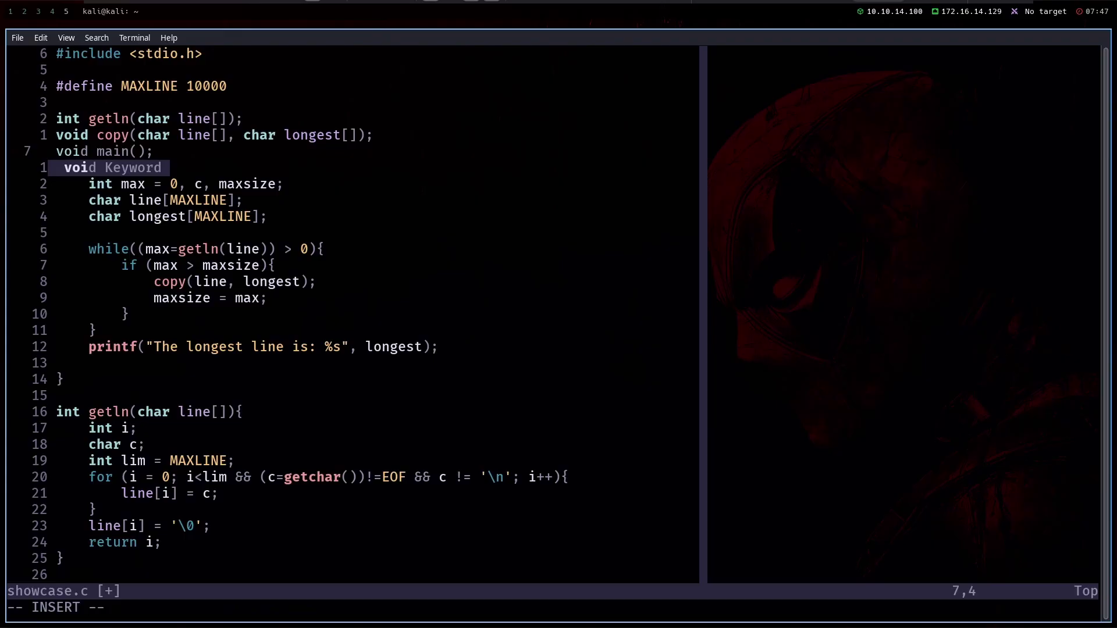
key(Escape)
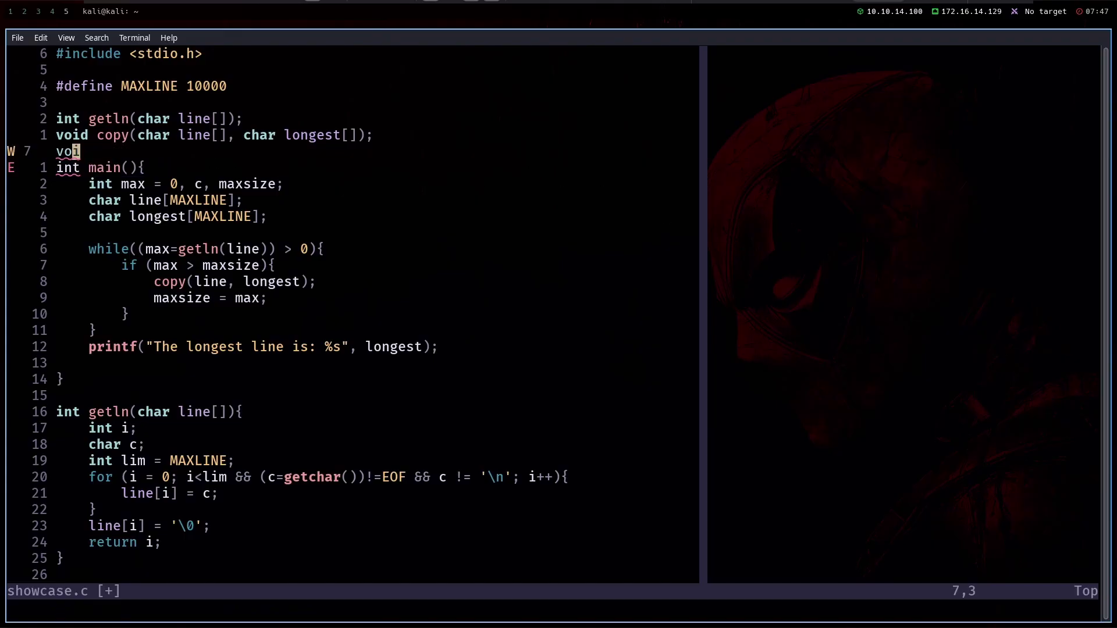
text(:q!)
key(Return)
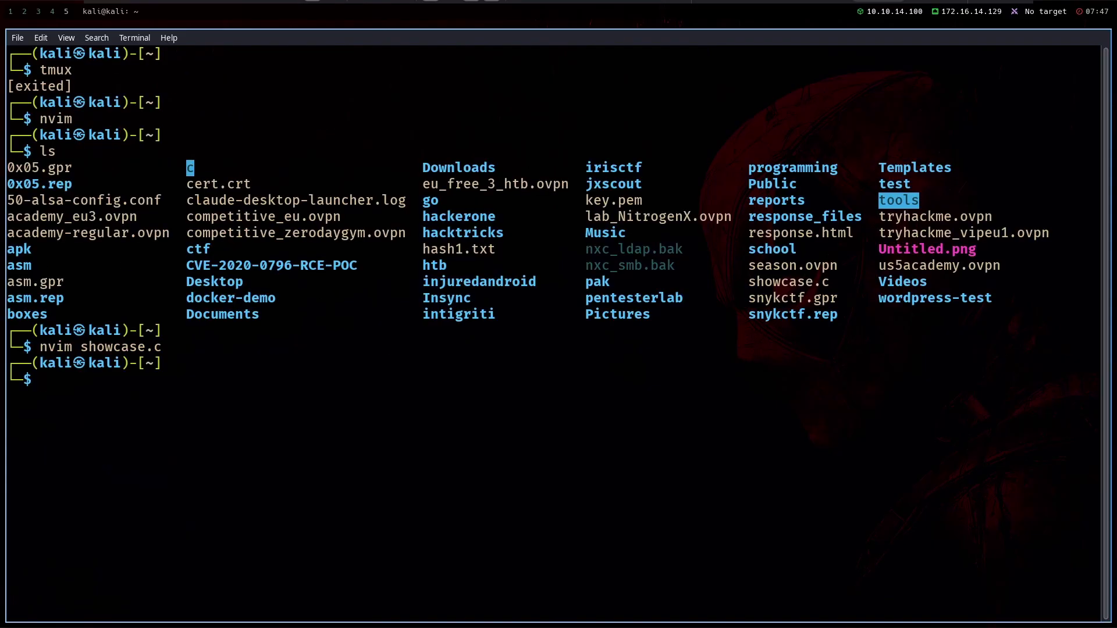
text(exit)
key(Return)
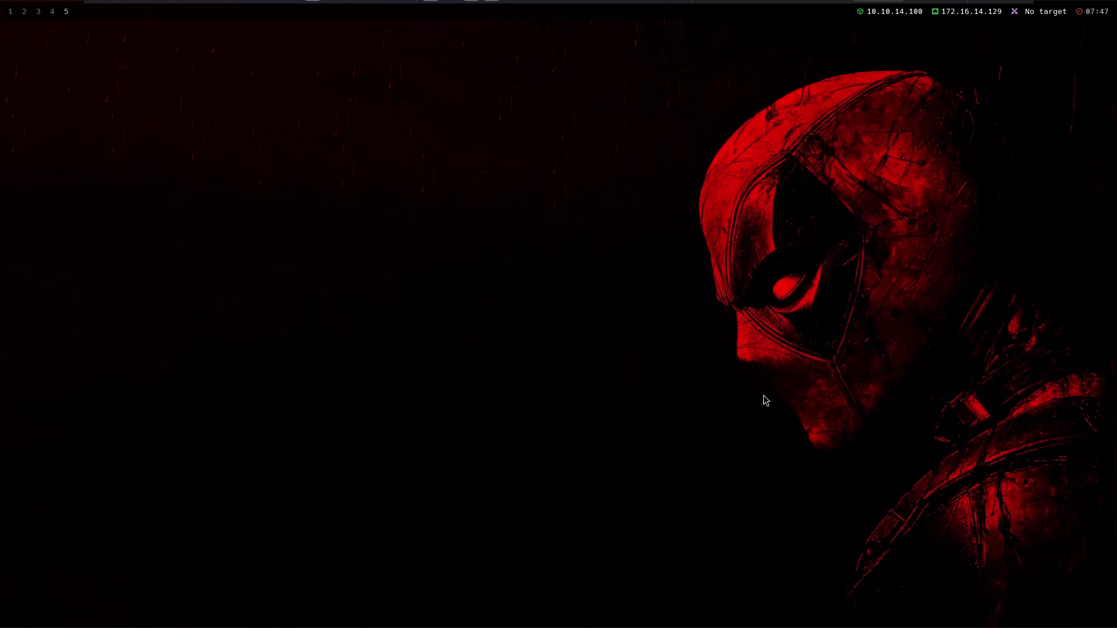
Switch to workspace 4 and scroll through the GitHub page
key(super+4)
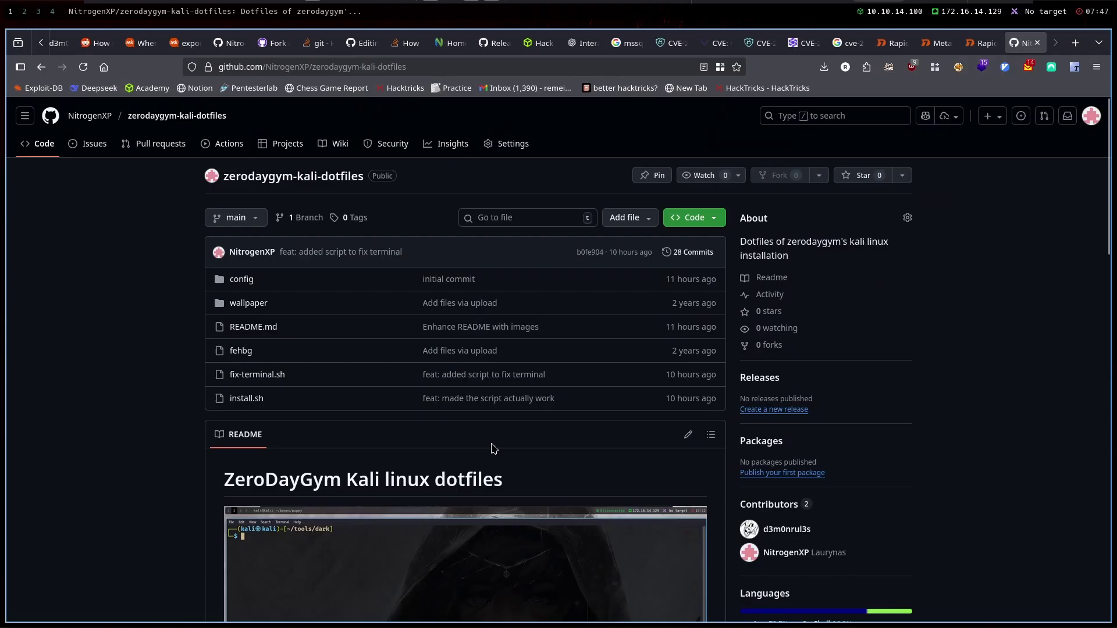
scroll(587, 454, down, 10)
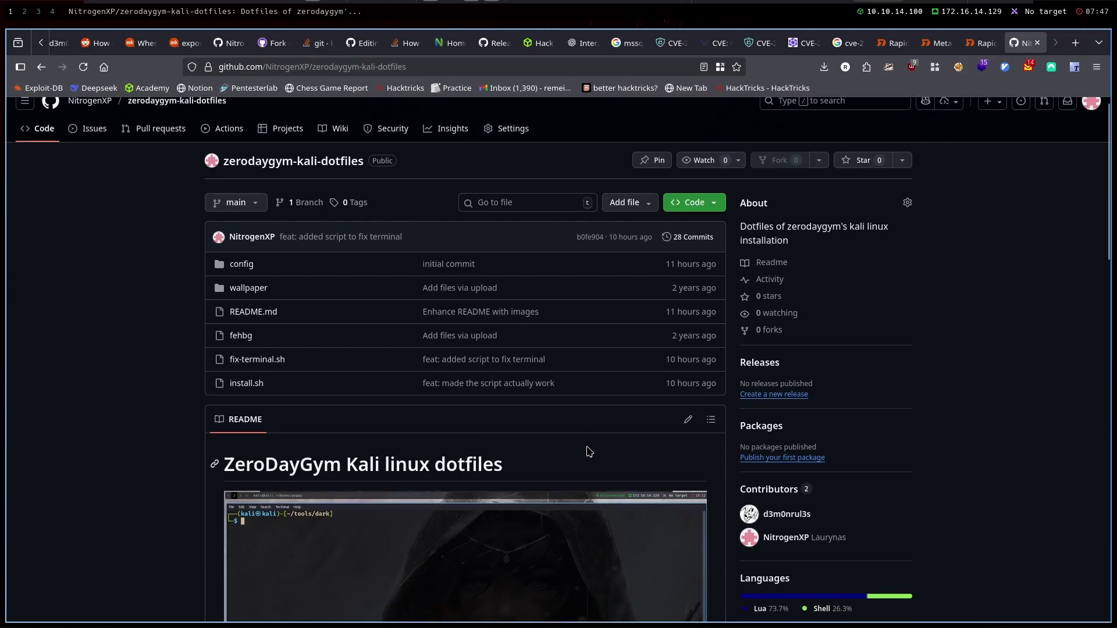
scroll(586, 533, up, 10)
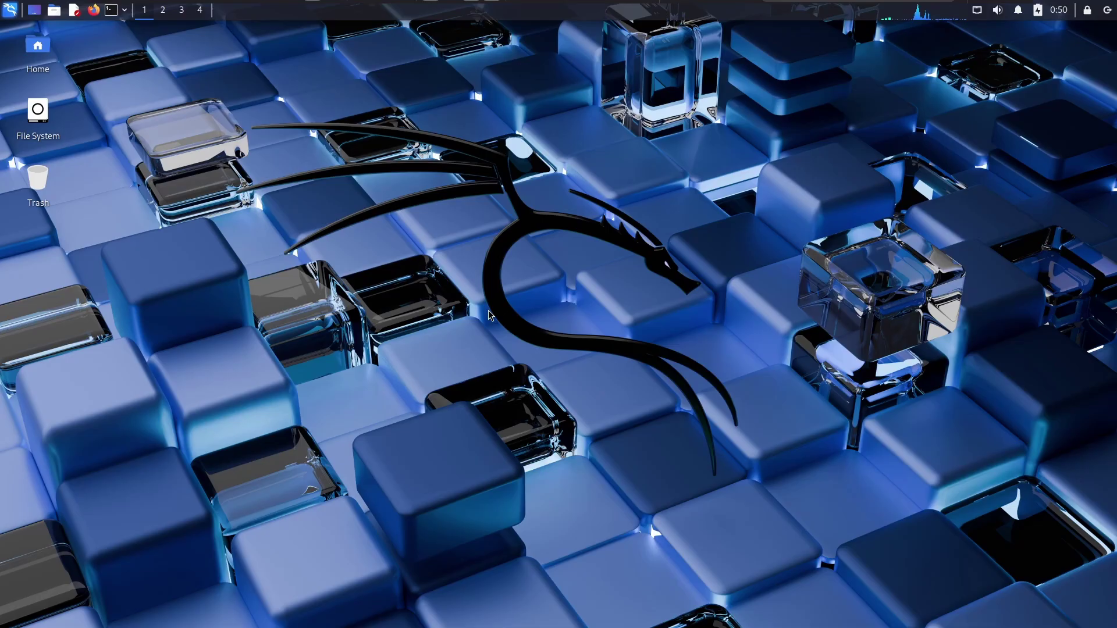
Open a terminal on the Kali desktop, nudge it up-left and enlarge it to 127 x 41
key(ctrl+alt+t)
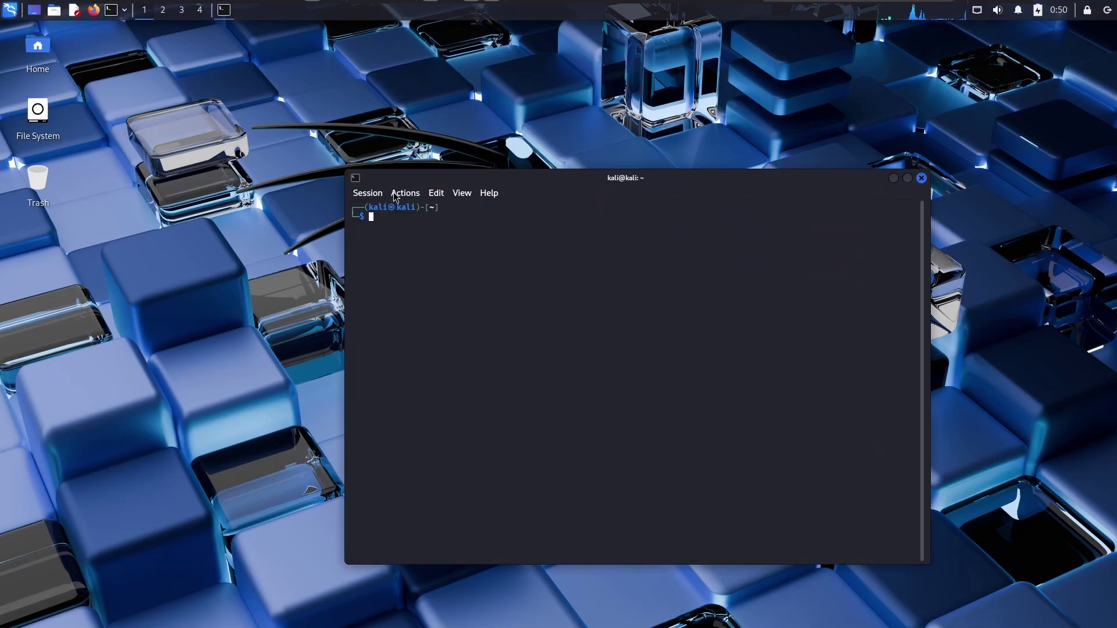
drag(400, 181, 397, 151)
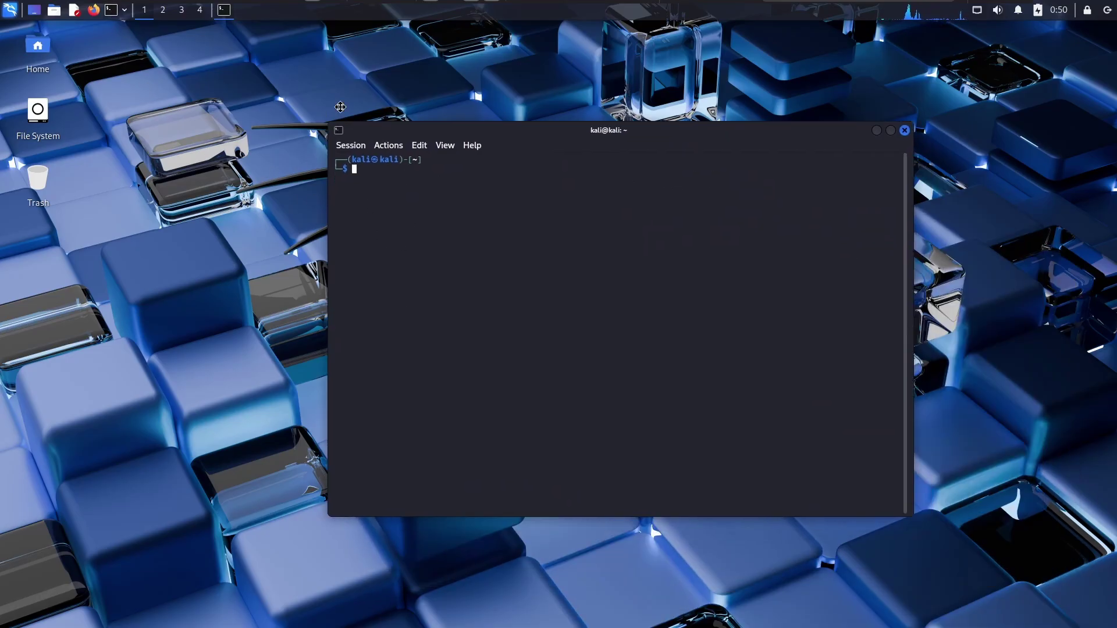
drag(828, 470, 840, 493)
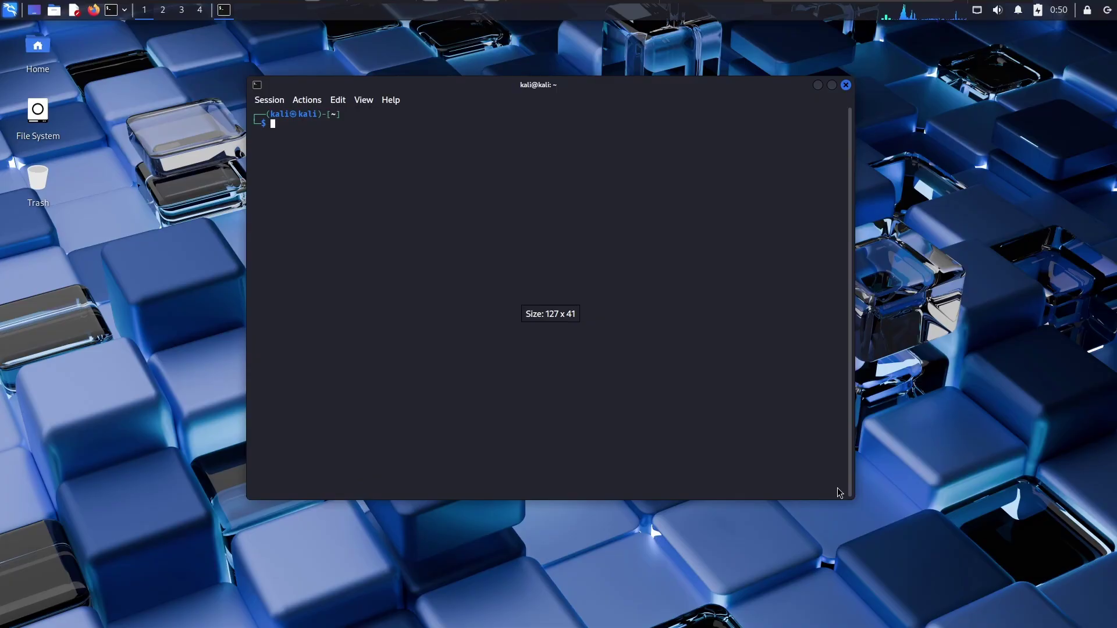
Close the terminal and load the zerodaygym-kali-dotfiles repository in Firefox from the pasted URL
click(845, 85)
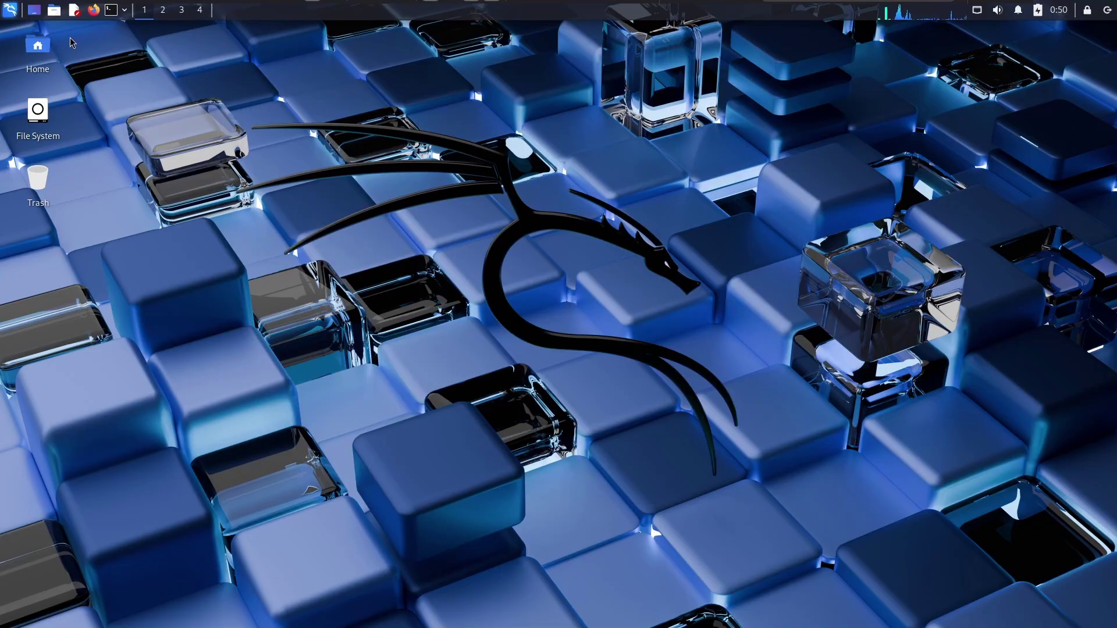
click(93, 10)
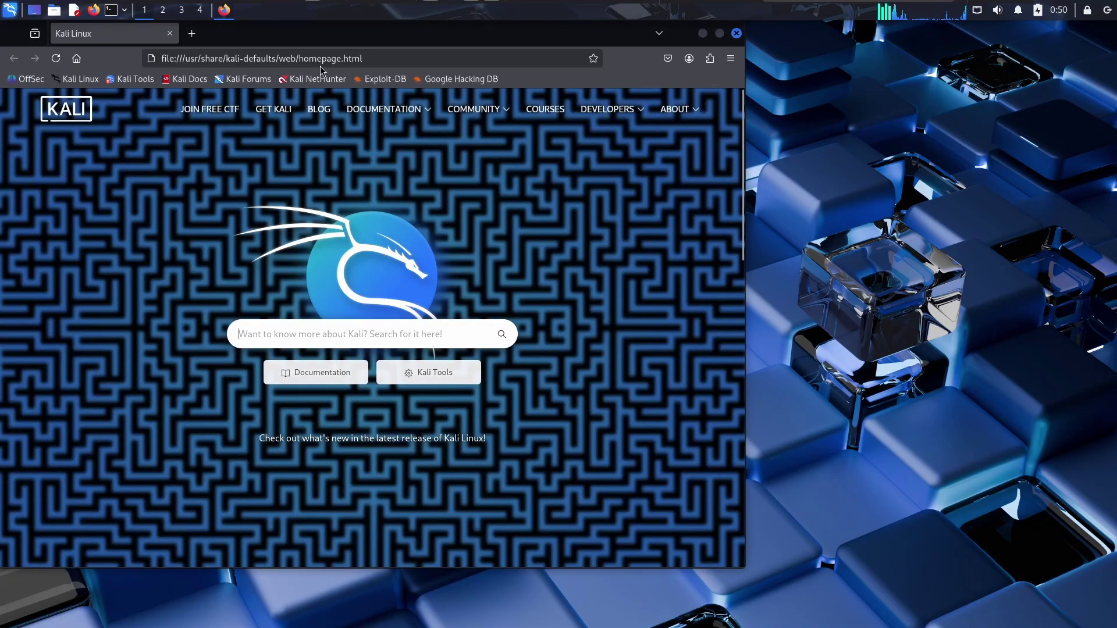
click(478, 94)
text(https://github.com/NitrogenXP/zerodaygym-kali-dotfiles)
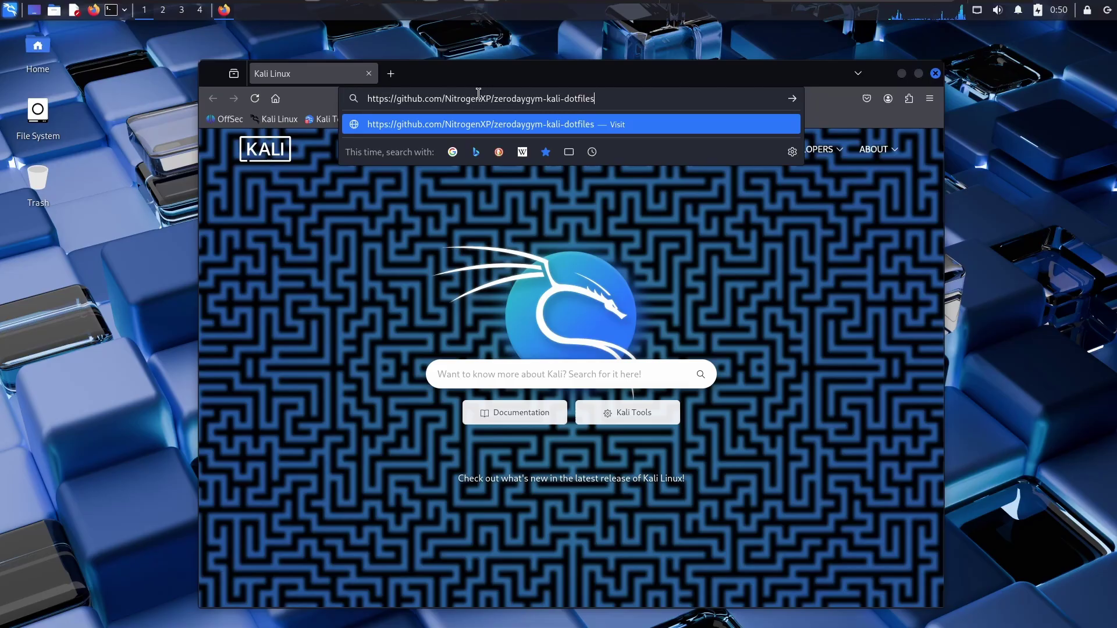
key(Return)
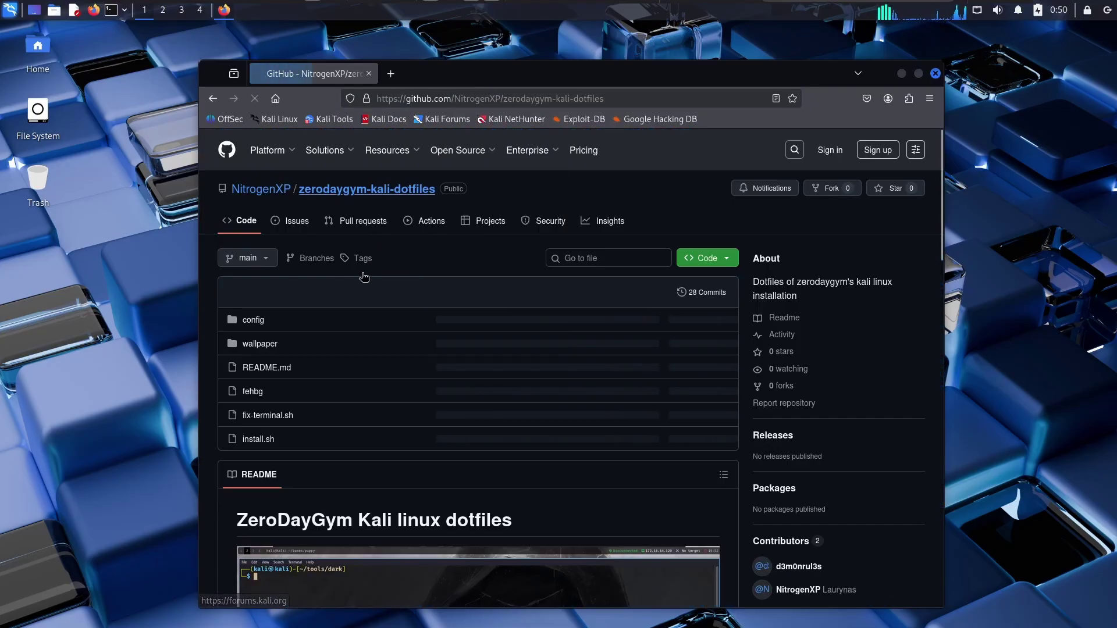
Browse a contributor's profile and their pinned dark repository, then close that page
scroll(431, 356, down, 10)
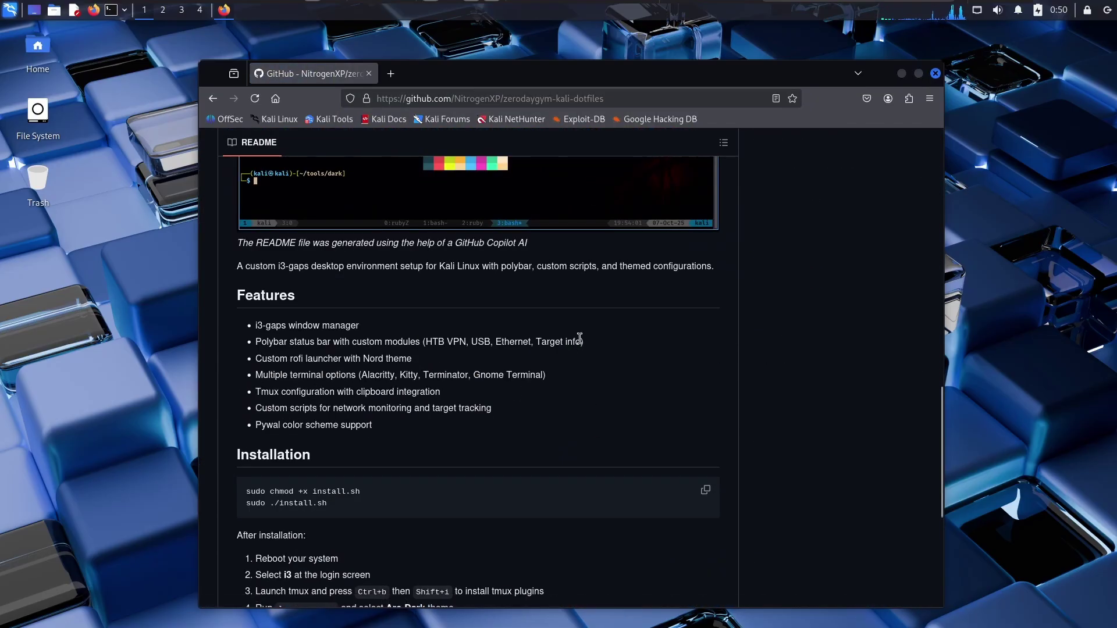
scroll(582, 352, up, 10)
scroll(591, 364, down, 3)
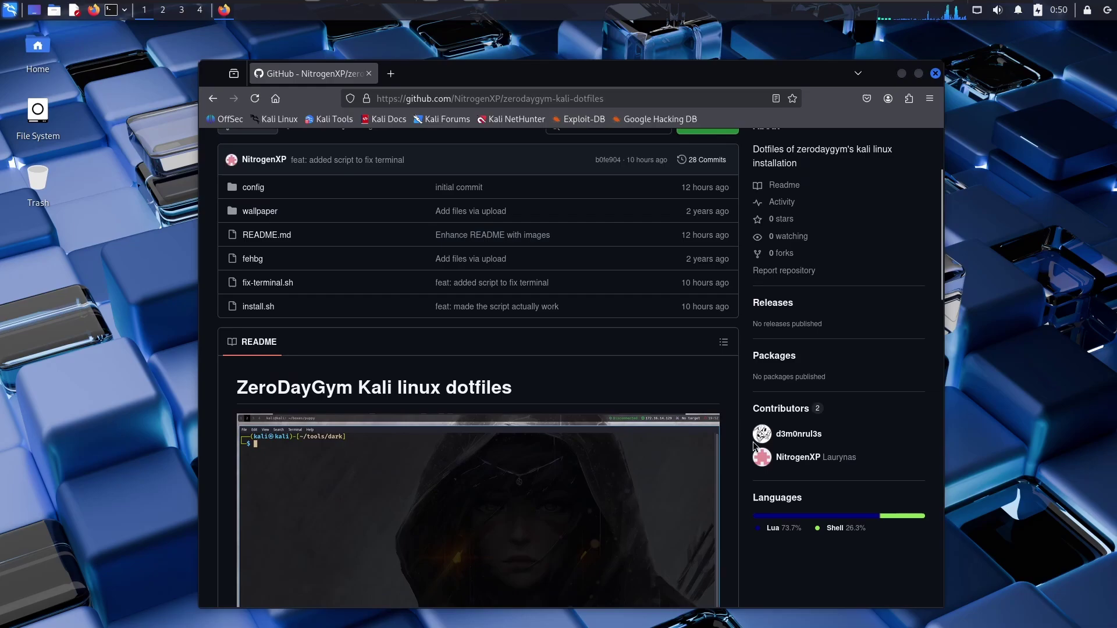
middle_click(773, 433)
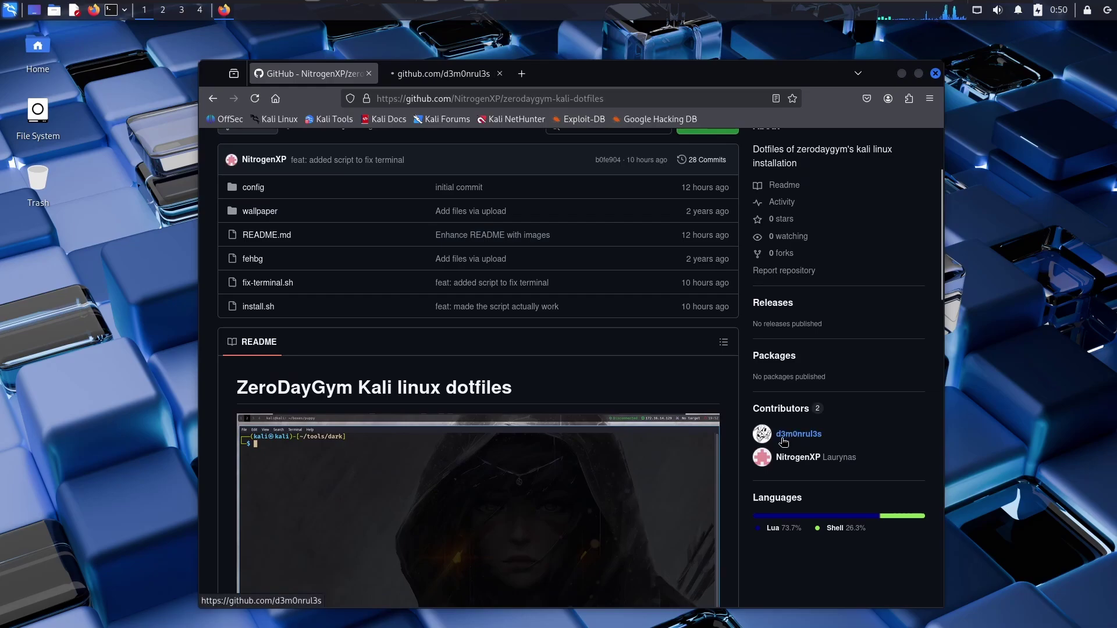
click(437, 74)
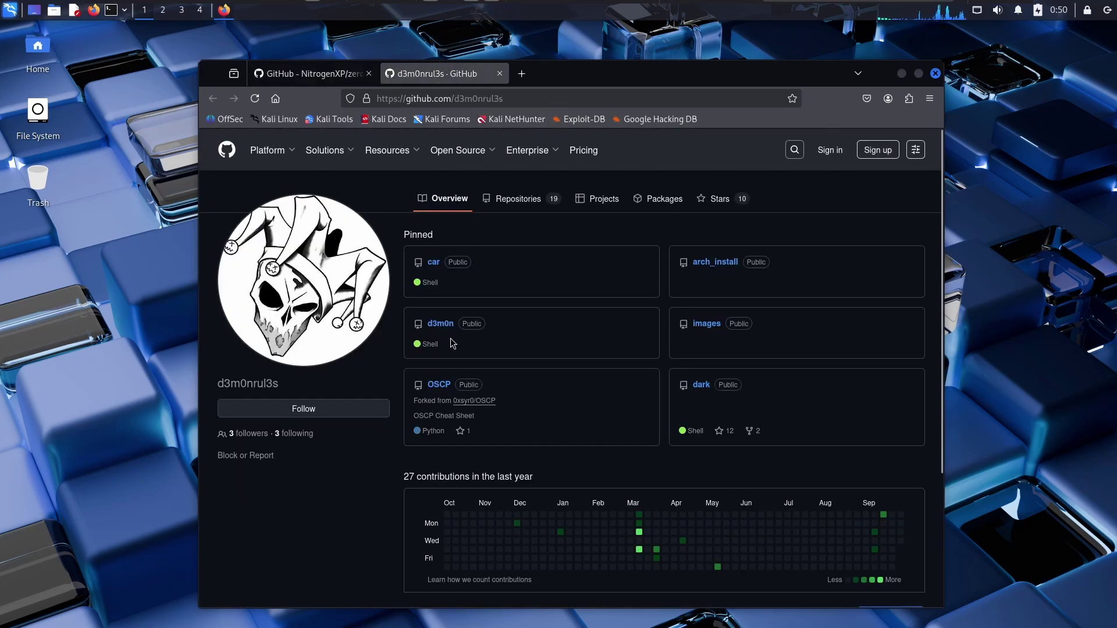
click(701, 385)
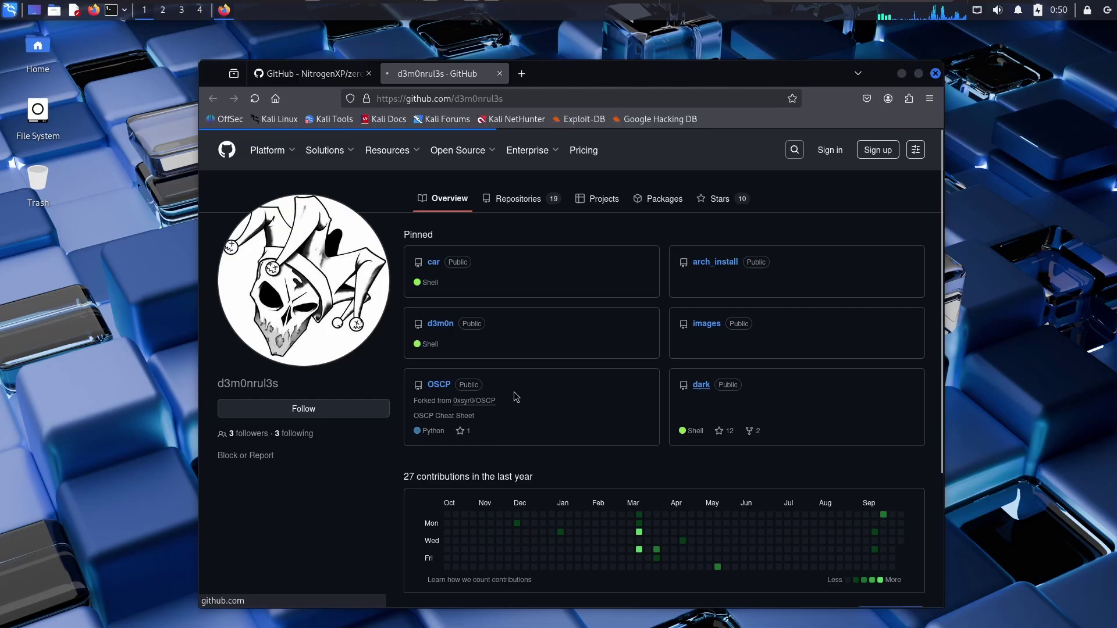
scroll(479, 369, down, 5)
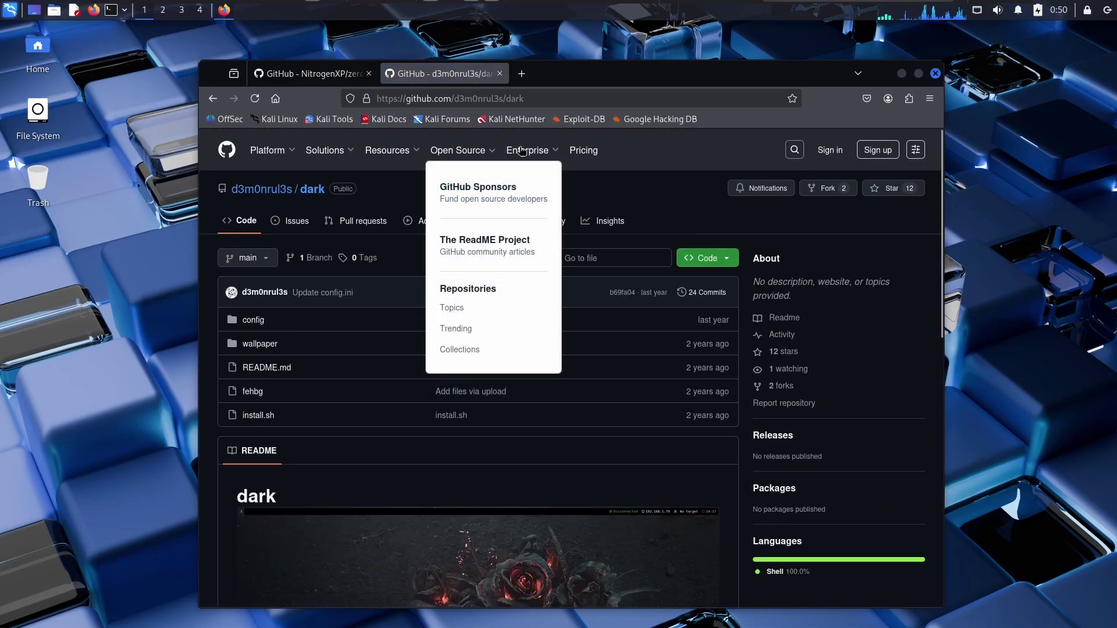
click(499, 73)
Maximize the browser, read through the dotfiles README, then restore the window size
double_click(432, 81)
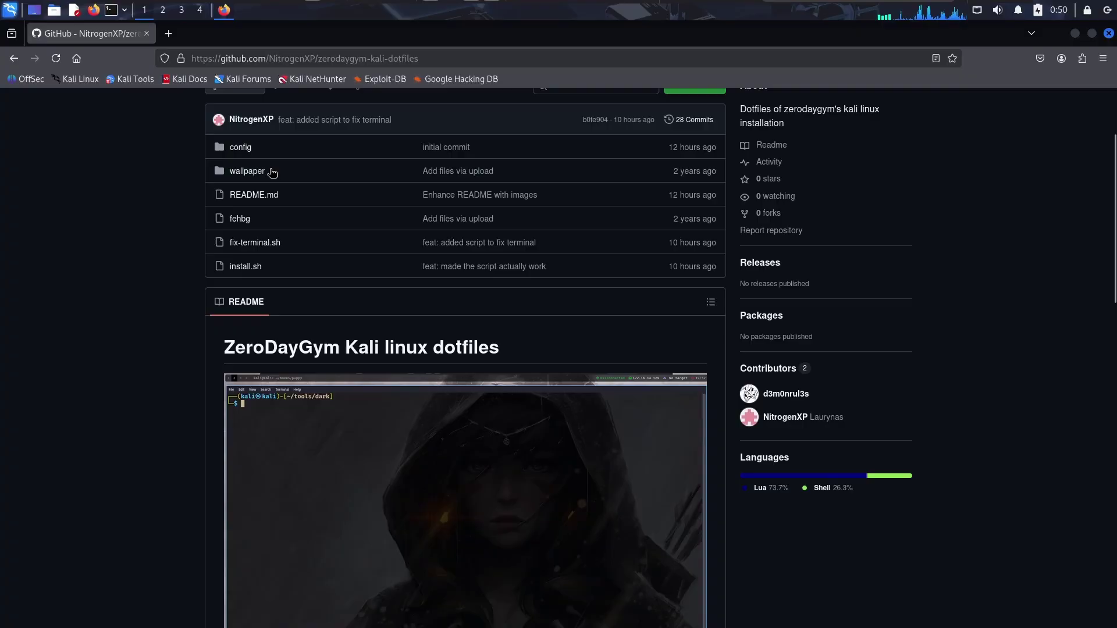
scroll(138, 397, down, 5)
scroll(117, 316, up, 5)
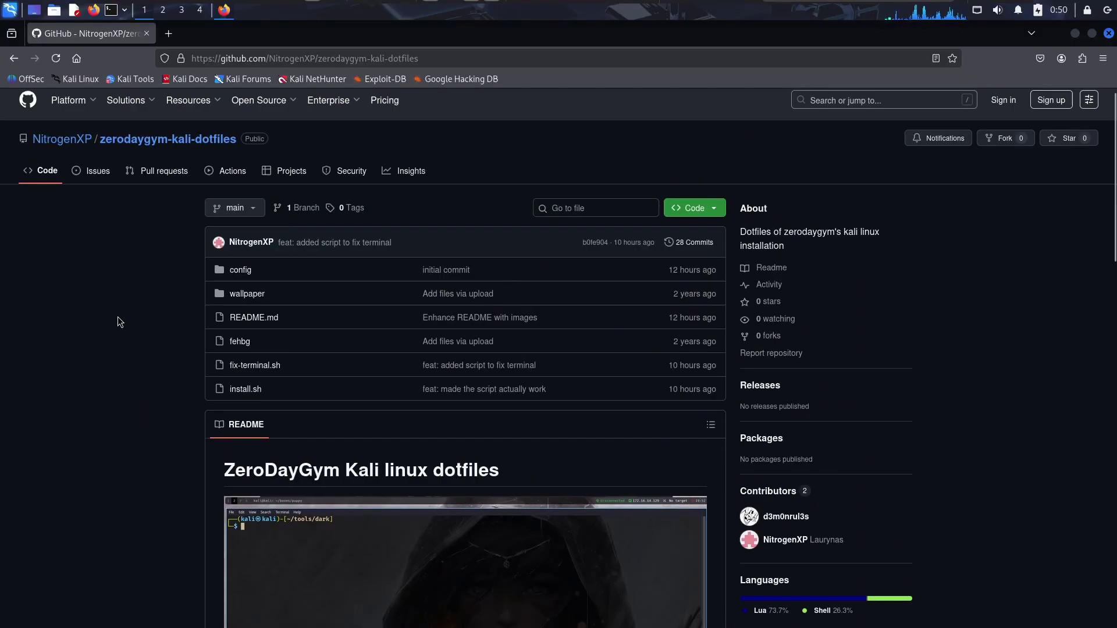
double_click(303, 36)
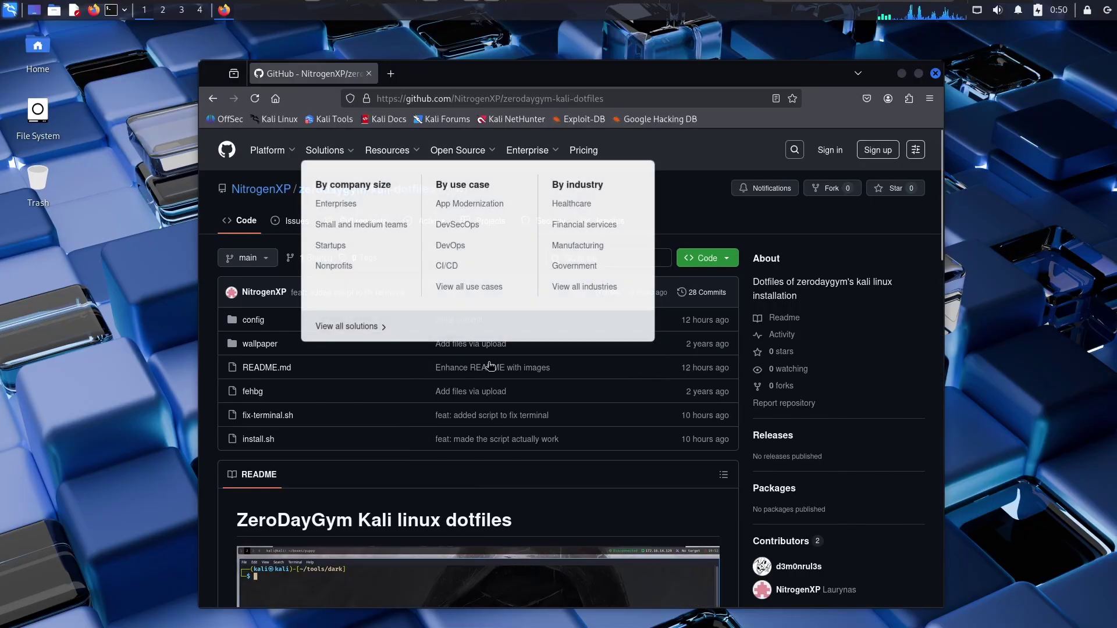
scroll(755, 475, down, 6)
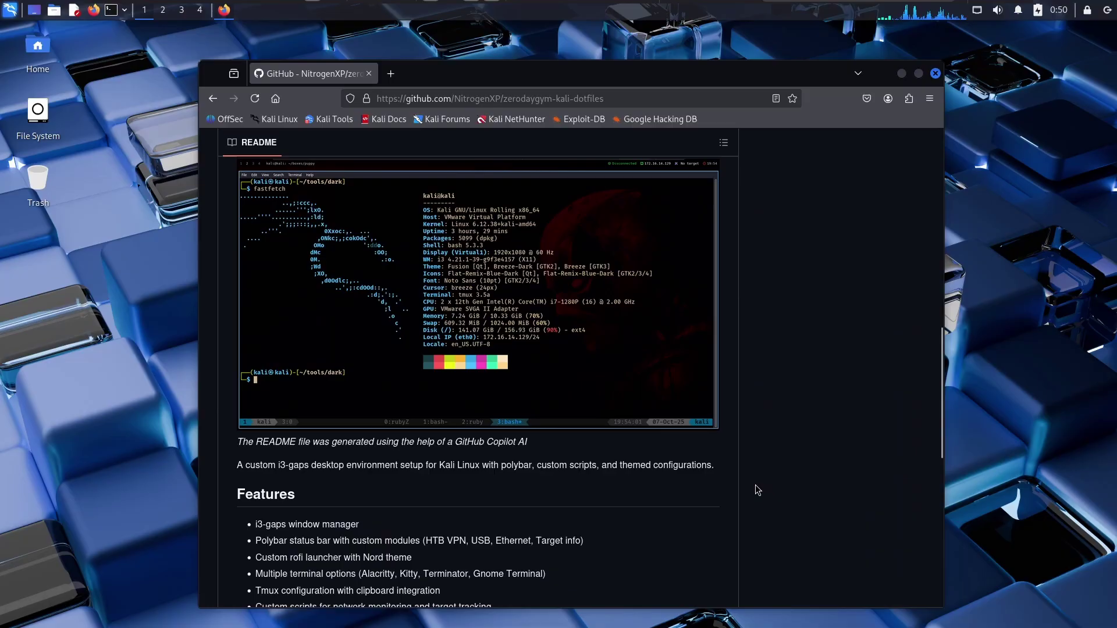
scroll(755, 317, up, 6)
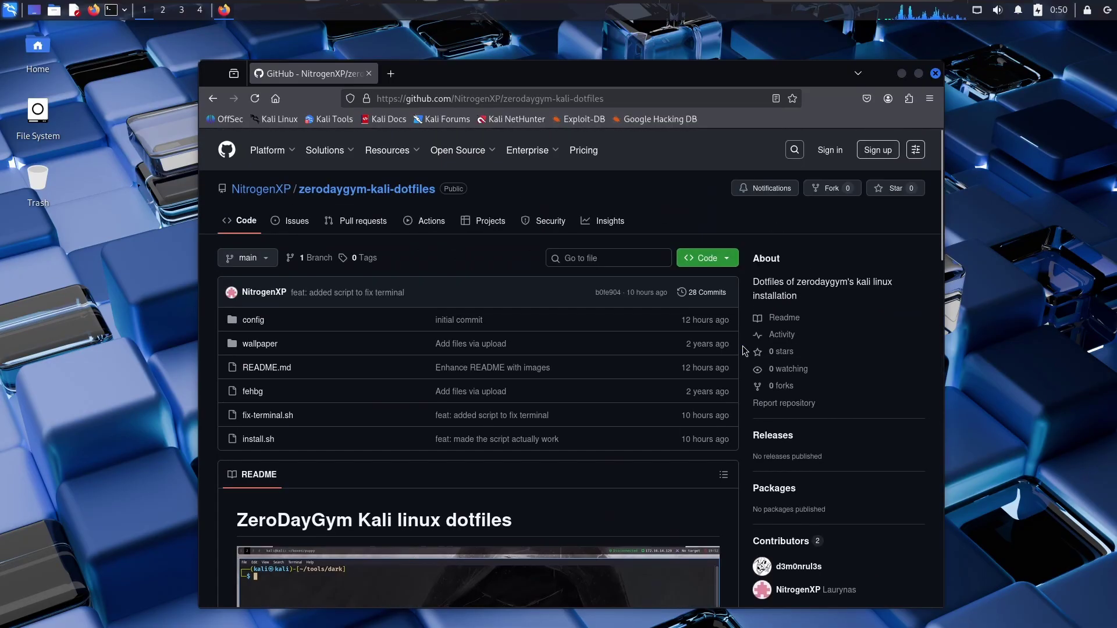
scroll(741, 326, down, 15)
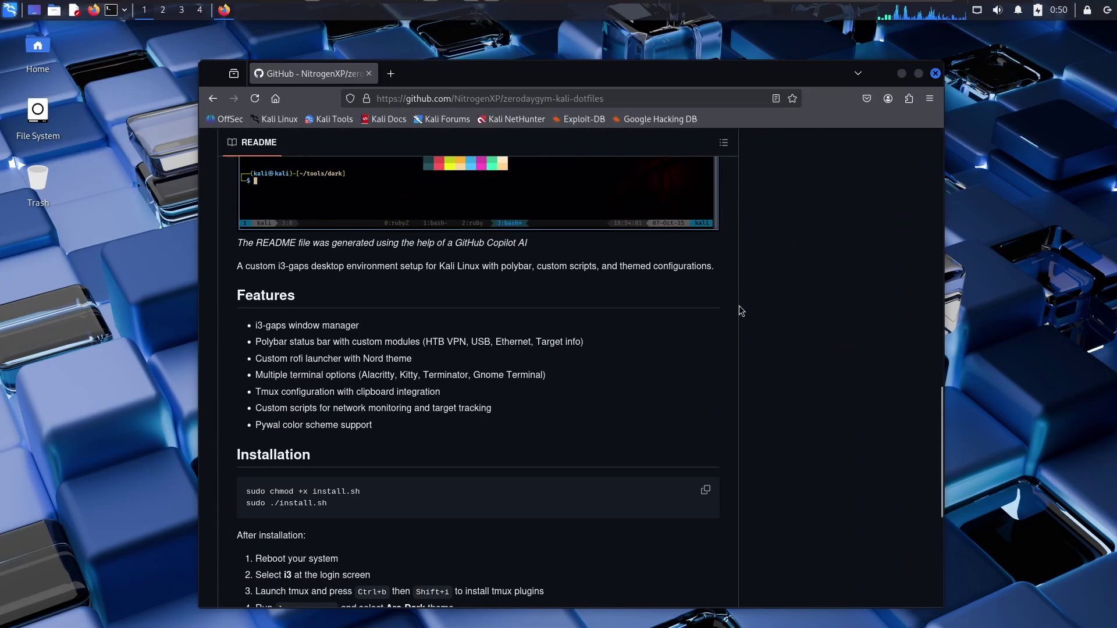
scroll(739, 305, down, 5)
scroll(739, 306, up, 15)
scroll(739, 306, up, 5)
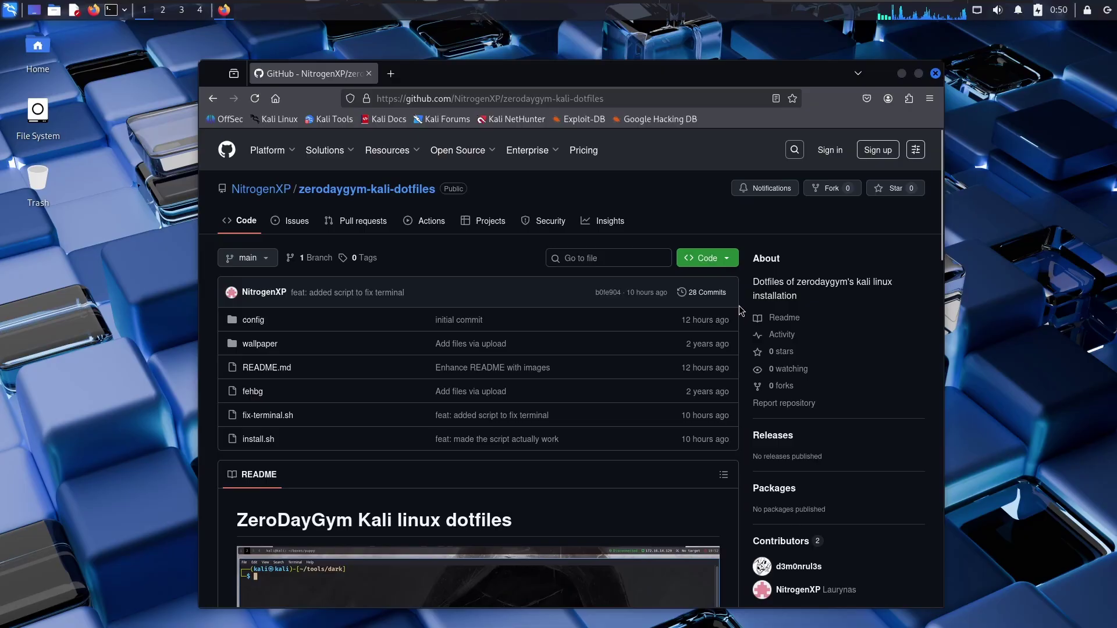
scroll(734, 349, down, 14)
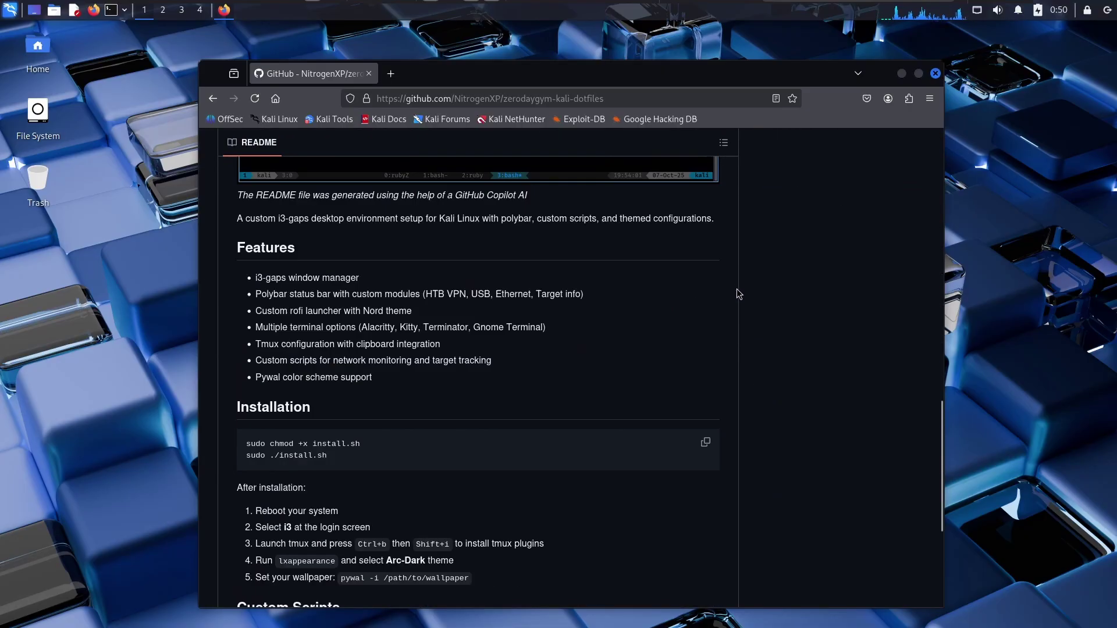
scroll(731, 400, up, 13)
scroll(731, 400, up, 2)
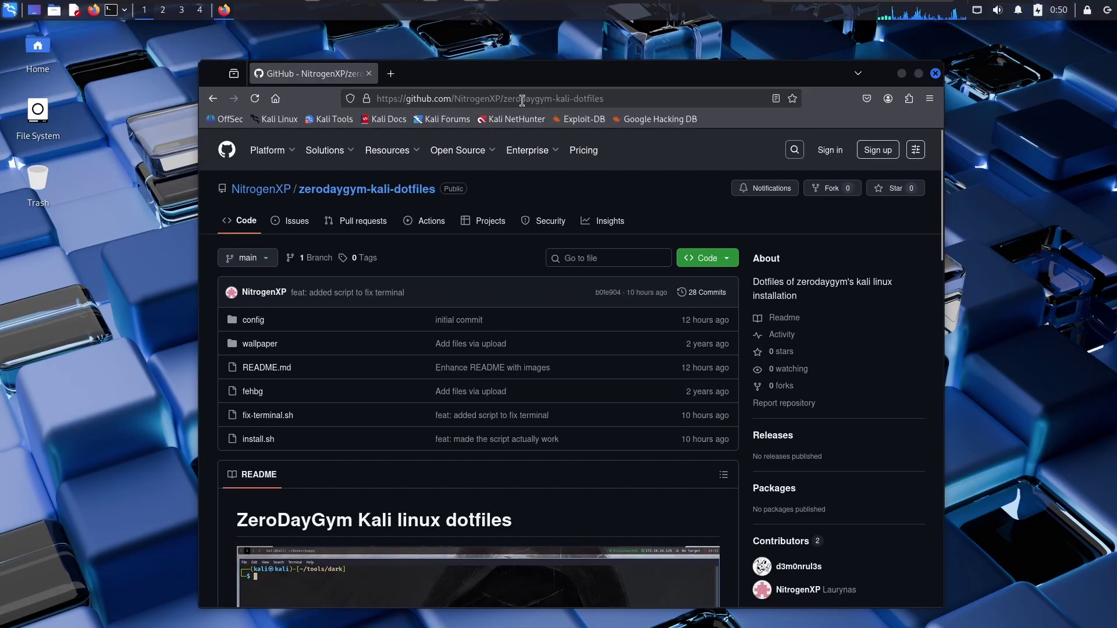
Copy the repository URL, close Firefox and open a new terminal
key(ctrl+l)
key(ctrl+c)
key(Escape)
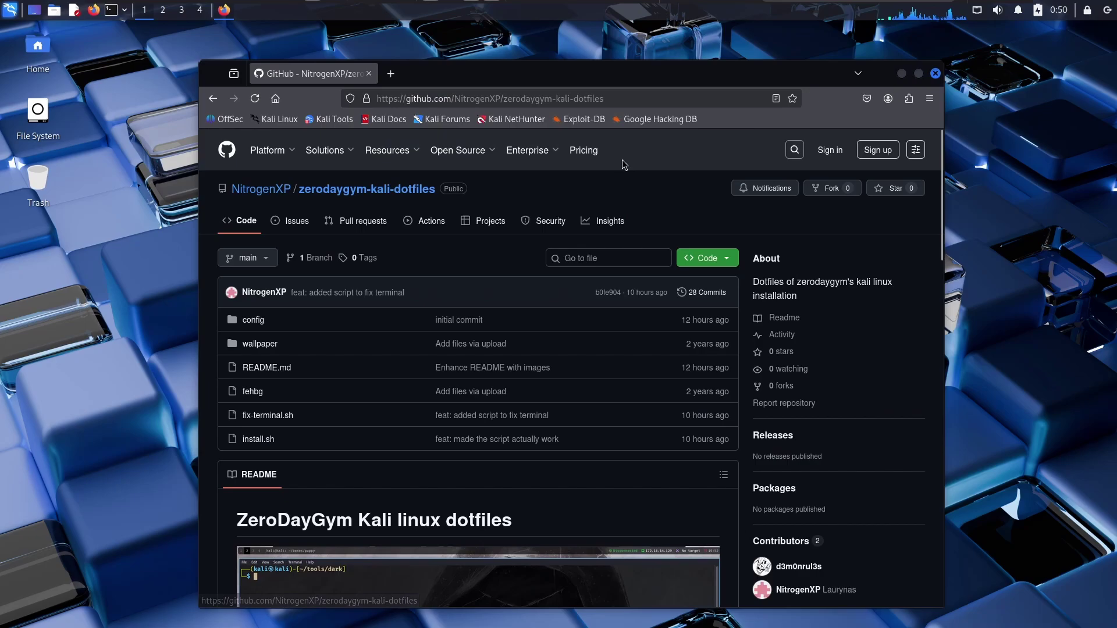
click(935, 74)
click(110, 18)
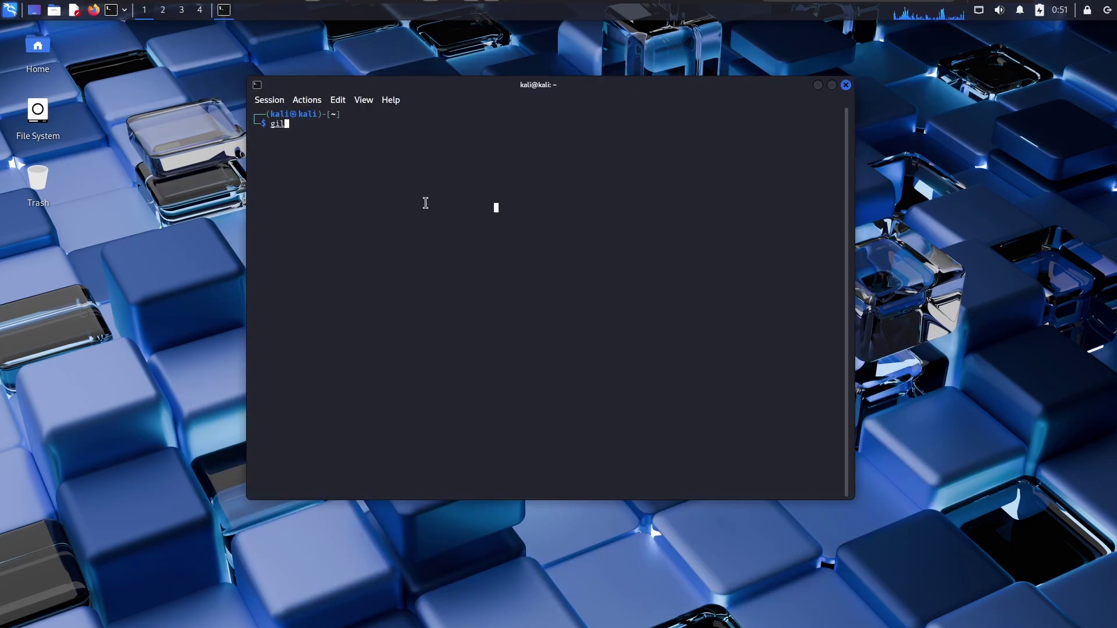
Git clone the copied dotfiles repository URL, then enlarge the terminal text and window
text(git clone)
key(ctrl+shift+v)
key(Return)
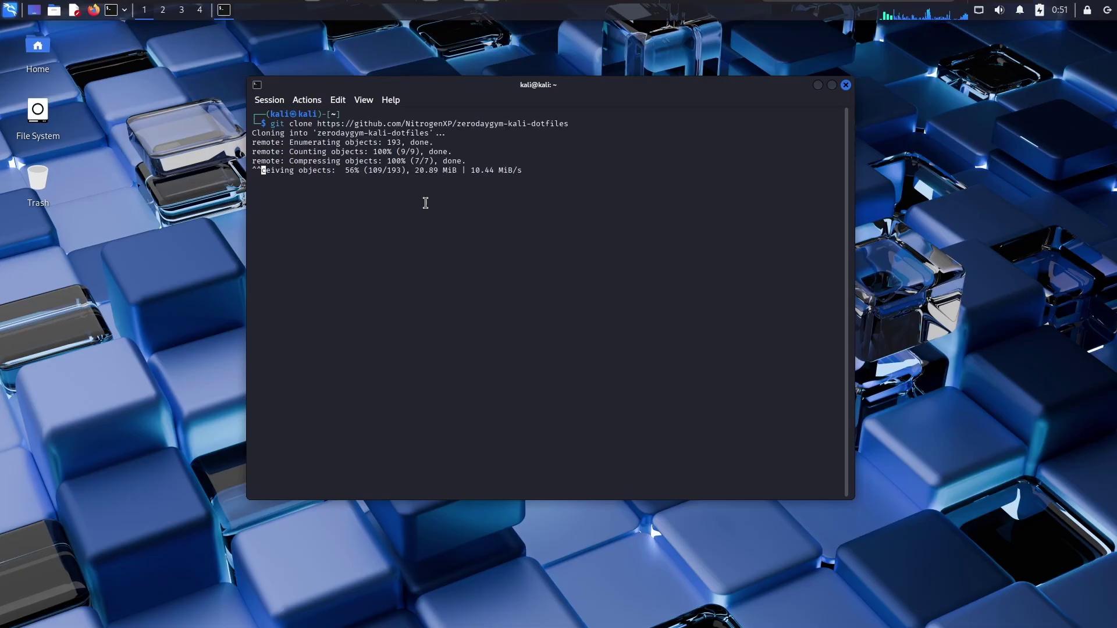
key(ctrl+plus)
key(ctrl+plus)
key(ctrl+plus)
key(ctrl+plus)
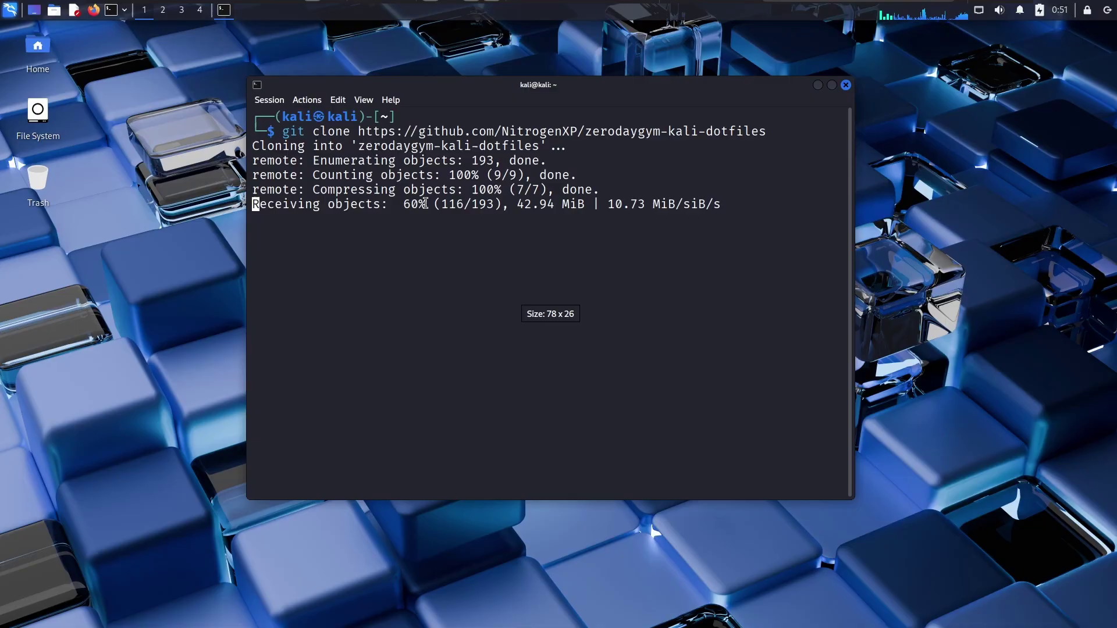
click(831, 85)
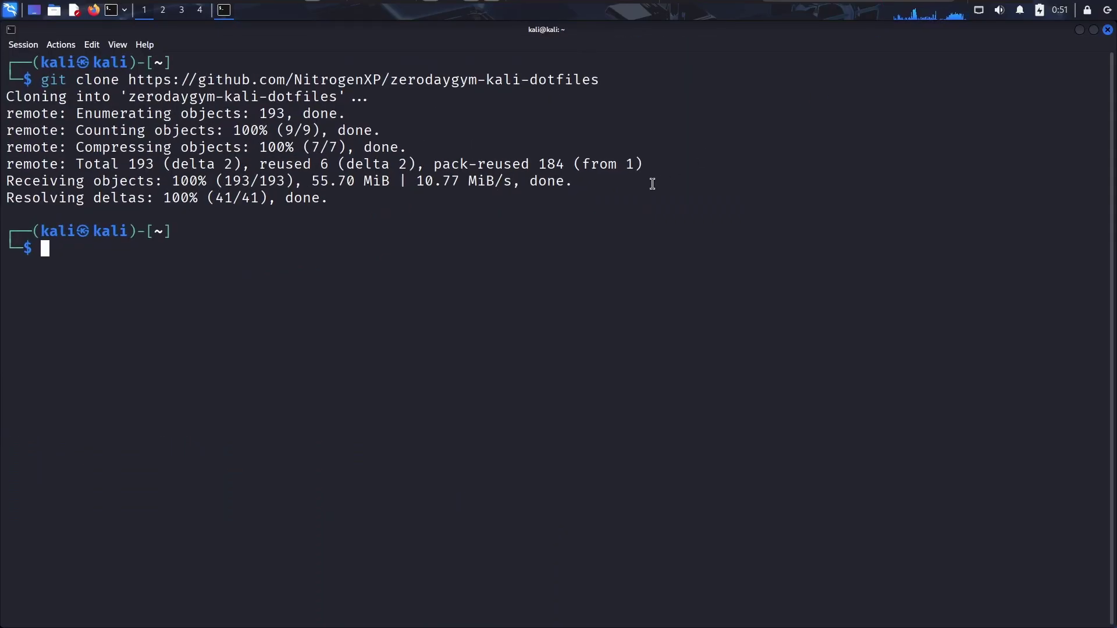
Change into the zerodaygym-kali-dotfiles folder and list its files
text(ls)
key(Return)
text(cd ze)
key(Tab)
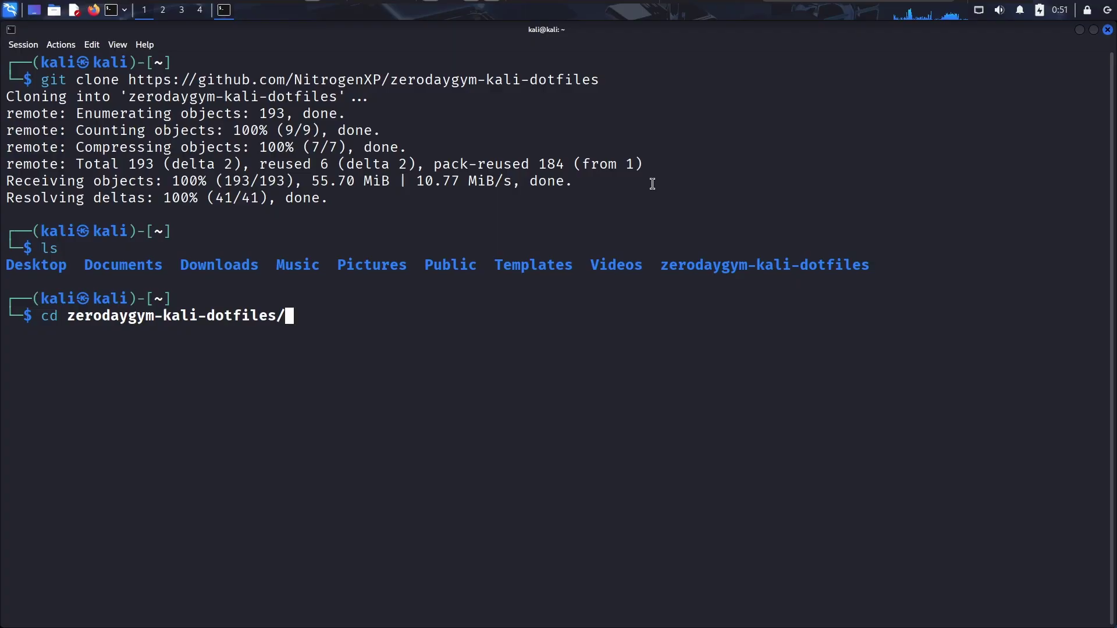
key(Return)
key(ctrl+l)
text(ls)
key(Return)
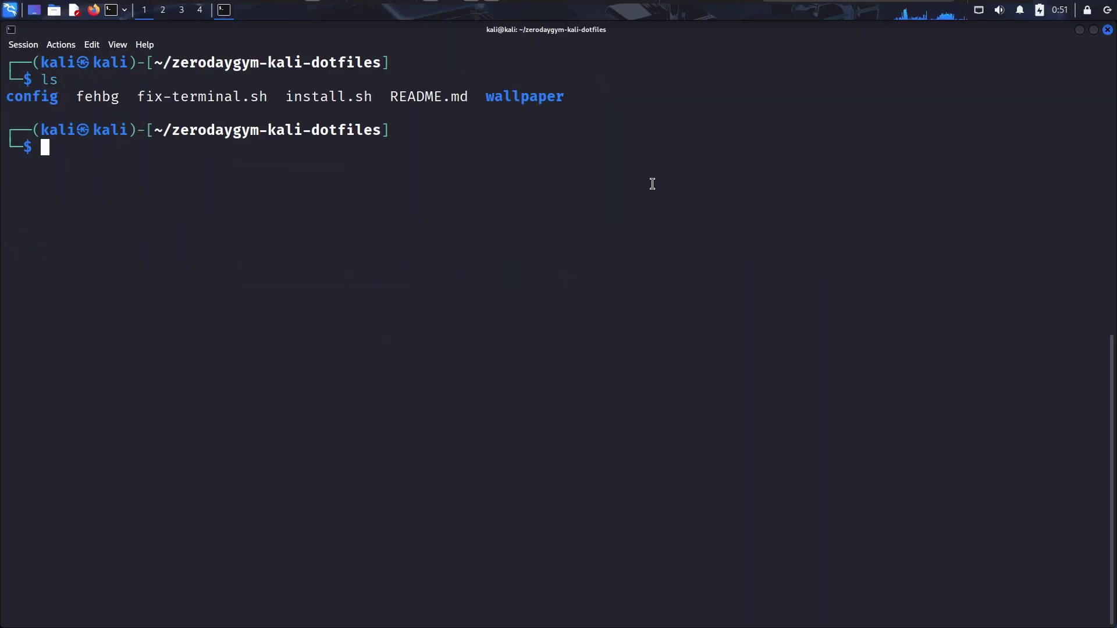
Make install.sh executable with chmod +x and clear the screen
double_click(346, 97)
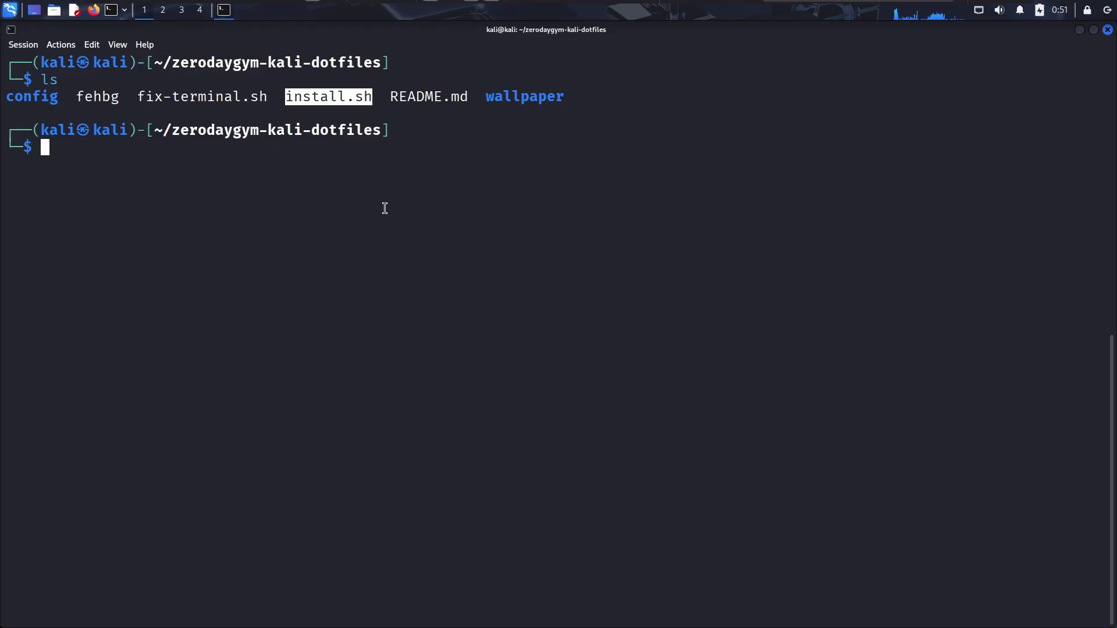
text(chmow)
key(BackSpace)
key(BackSpace)
key(BackSpace)
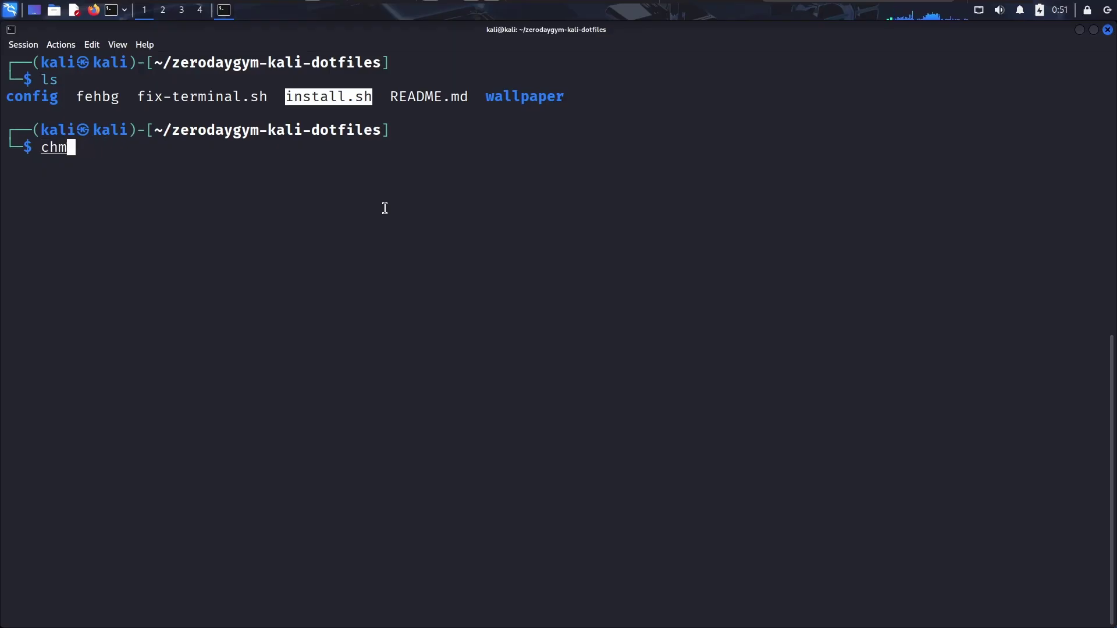
text(od +x)
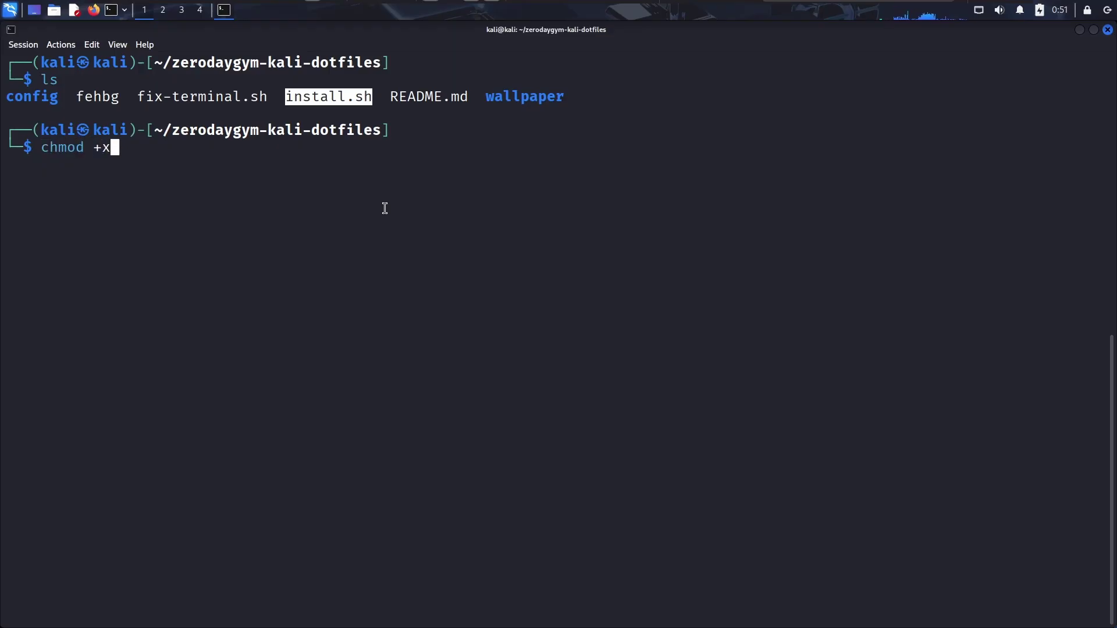
text( in)
key(Tab)
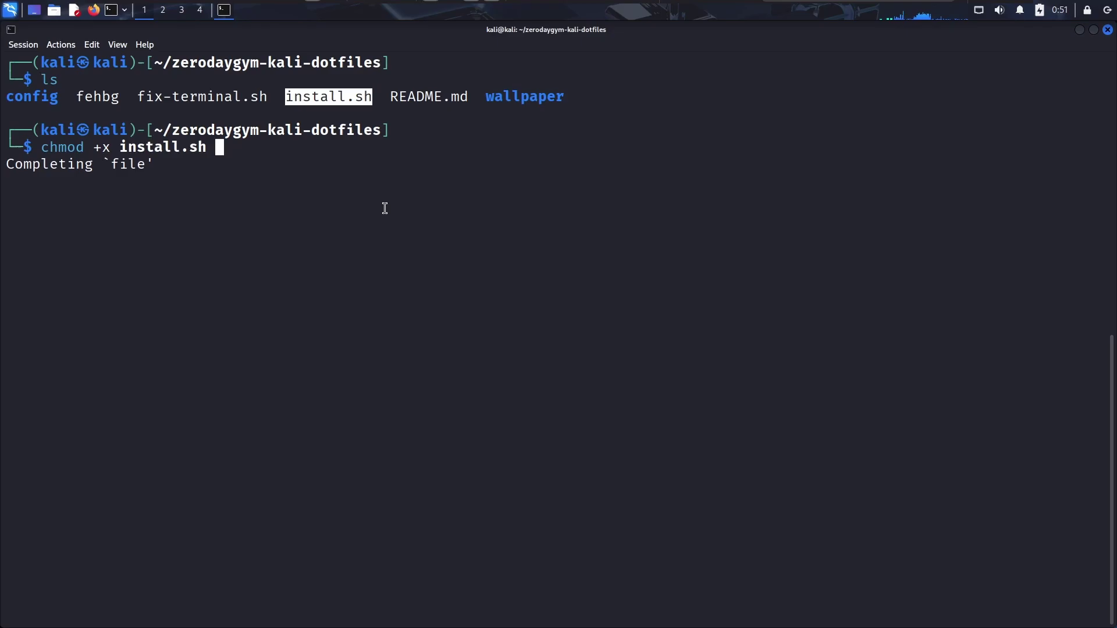
key(Return)
key(ctrl+l)
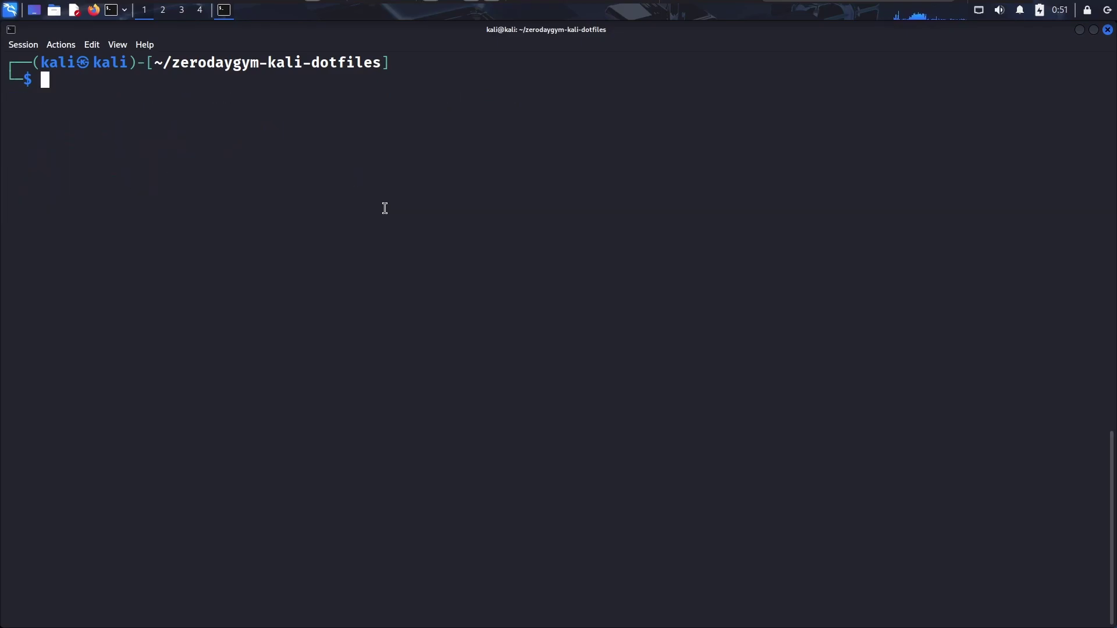
Run sudo ./install.sh and enter the sudo password
text(sudo ./i)
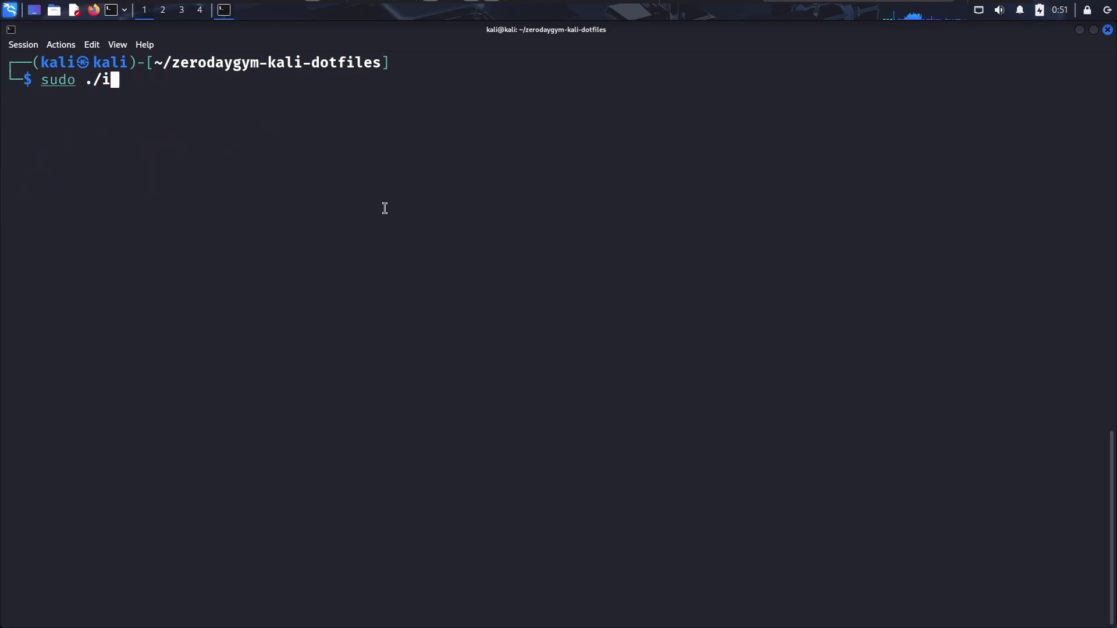
text(nstal)
key(Tab)
key(Return)
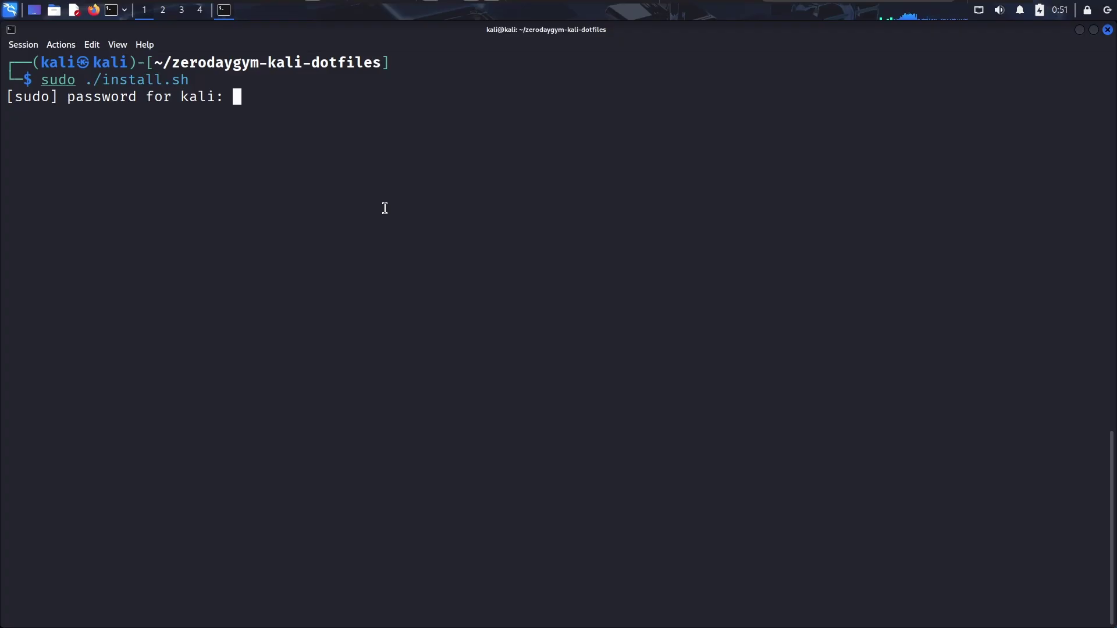
key(Return)
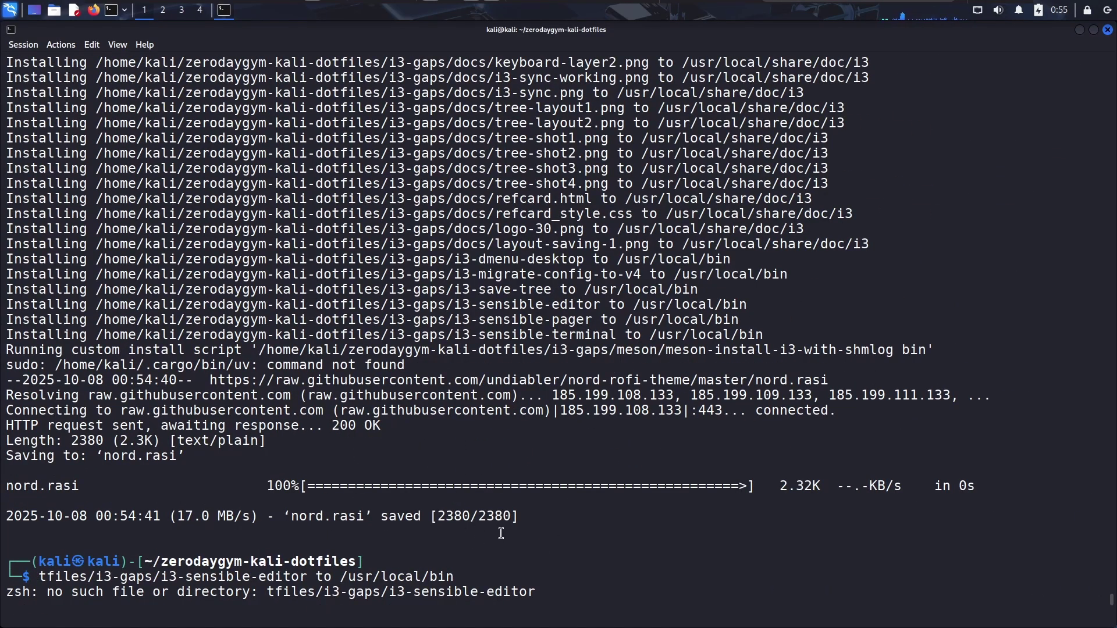
Scroll back through the finished installer log, selecting 'Running' and the path entries
double_click(68, 526)
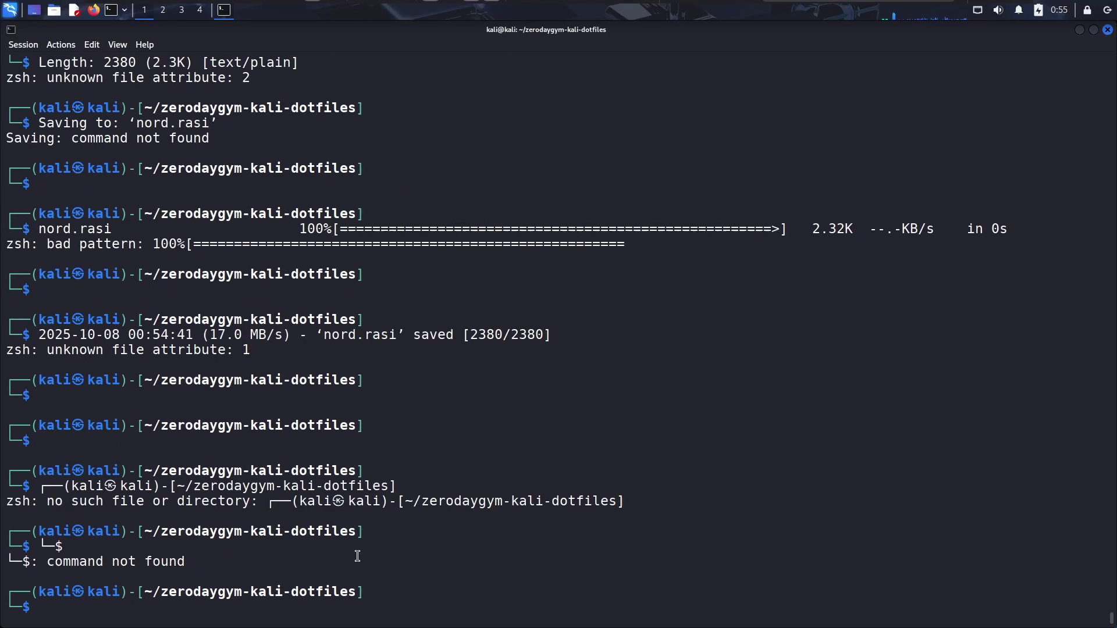
scroll(488, 444, up, 20)
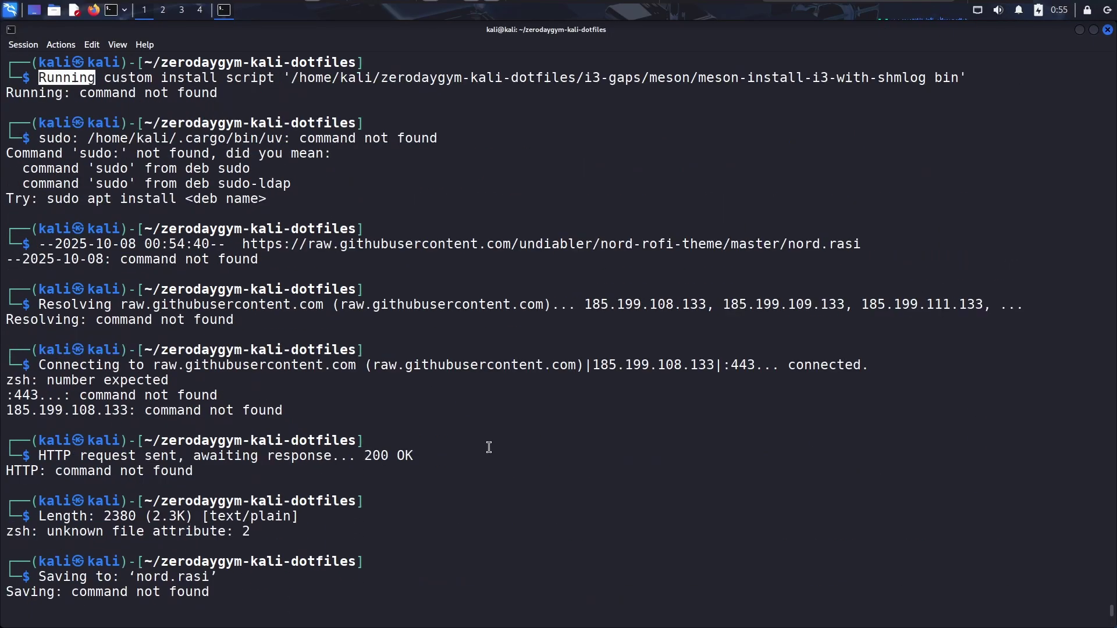
double_click(38, 529)
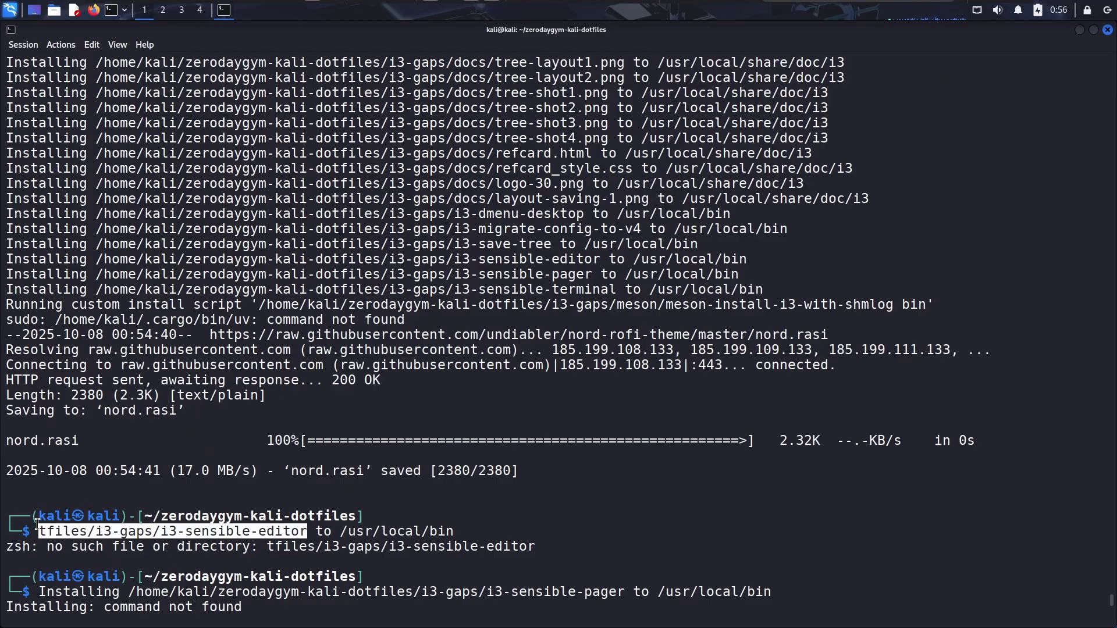
double_click(240, 515)
scroll(389, 445, up, 20)
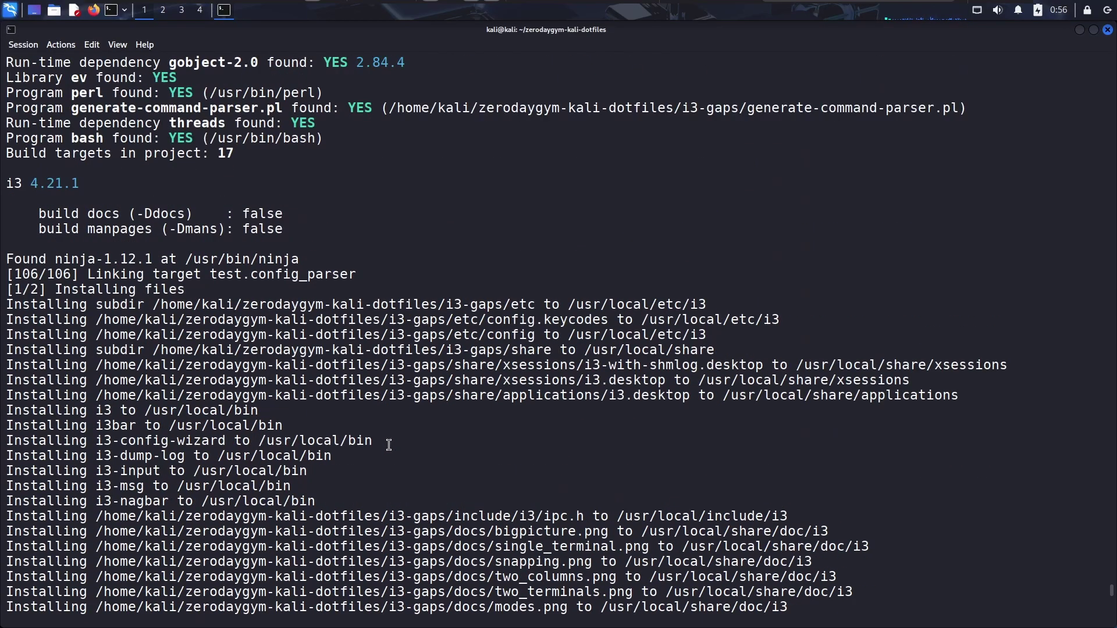
scroll(389, 445, up, 12)
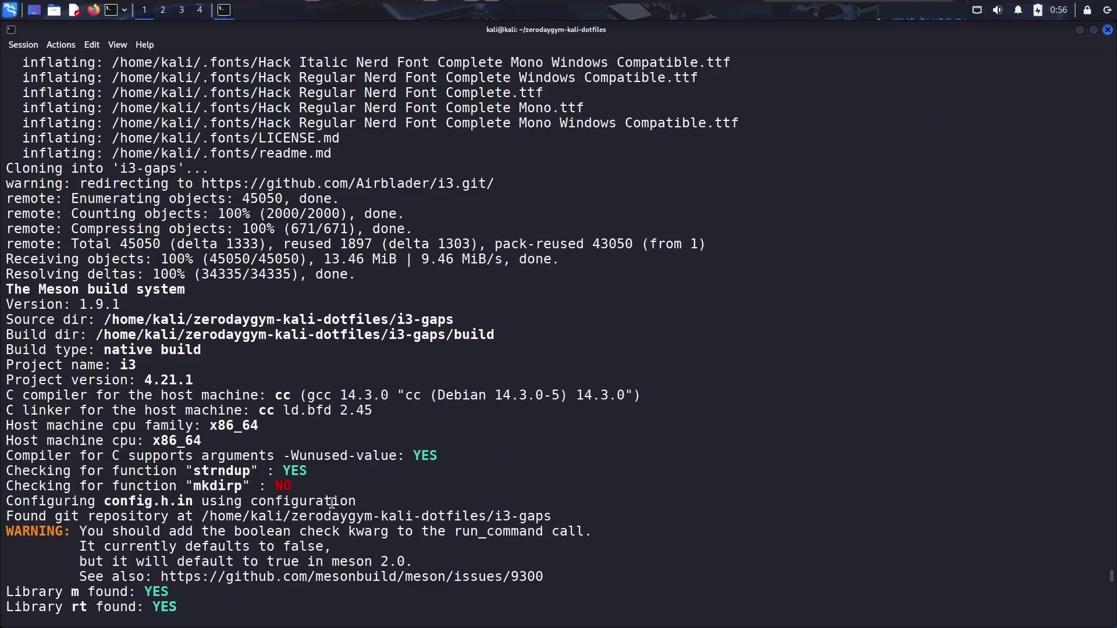
Log out, choose the i3 session in LightDM, and sign in with the username and password
click(1108, 10)
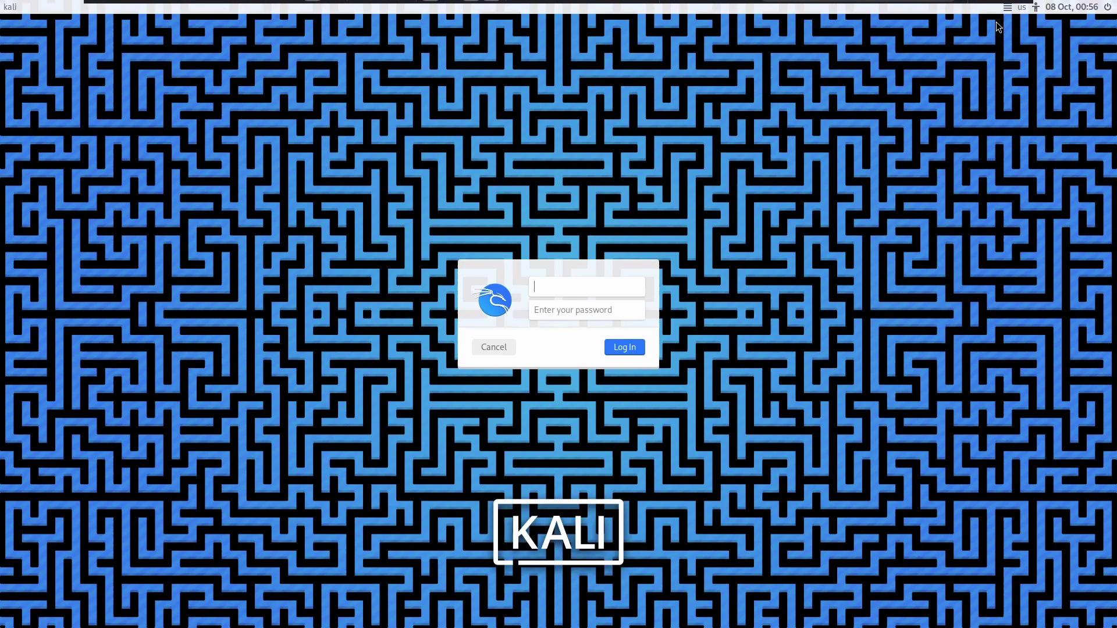
click(1007, 8)
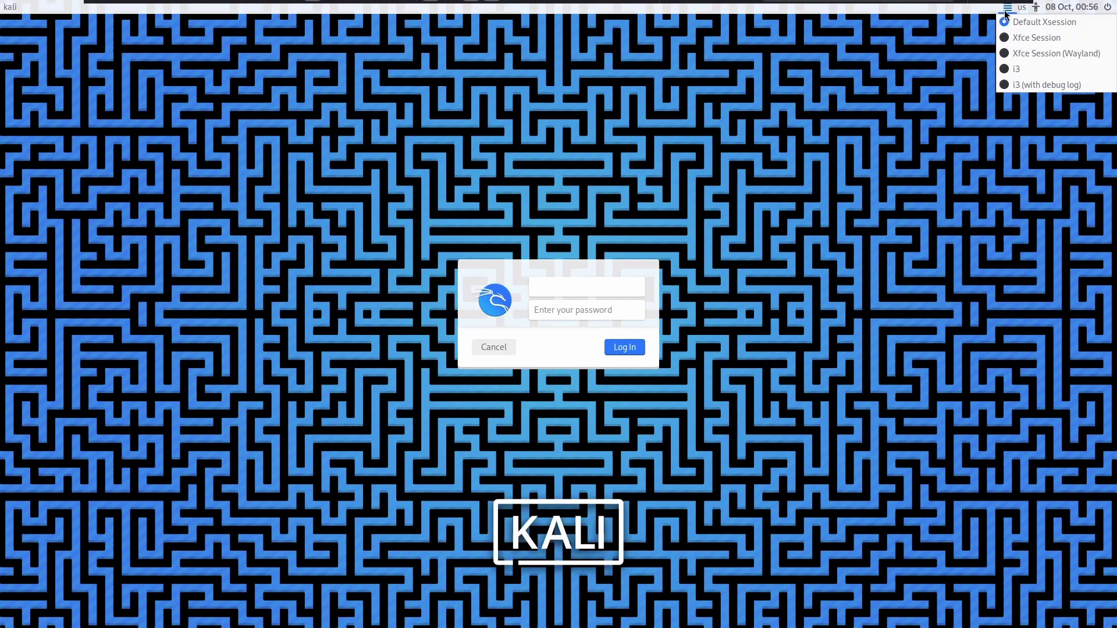
click(1007, 73)
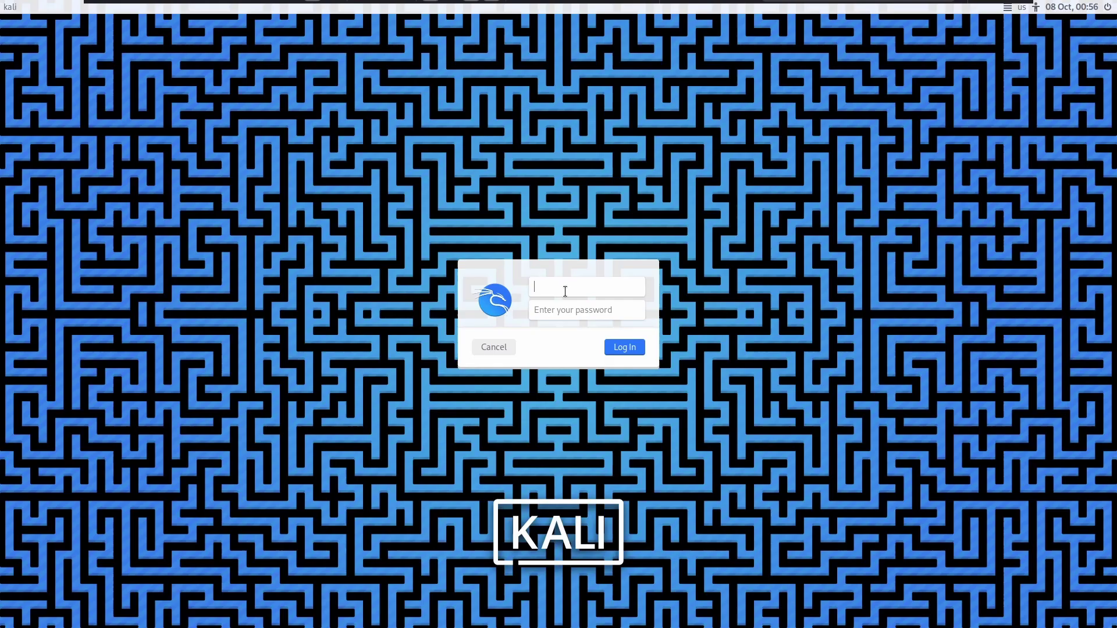
text(kali)
key(Tab)
key(Return)
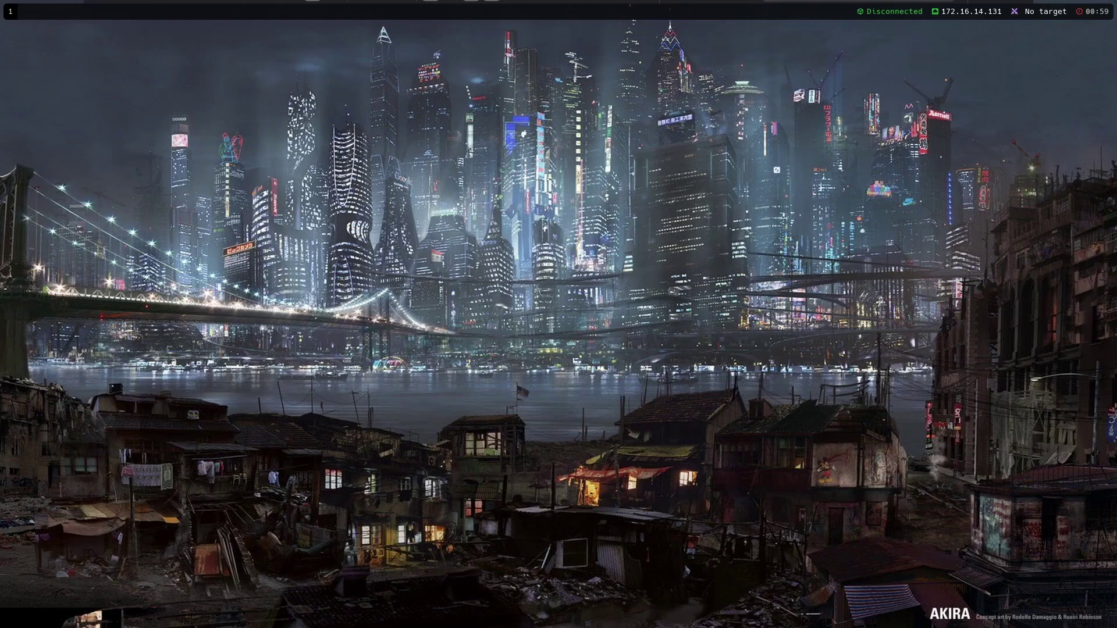
Open a terminal, adjust its text size, and discard a typed sudo apt update command
key(super+Return)
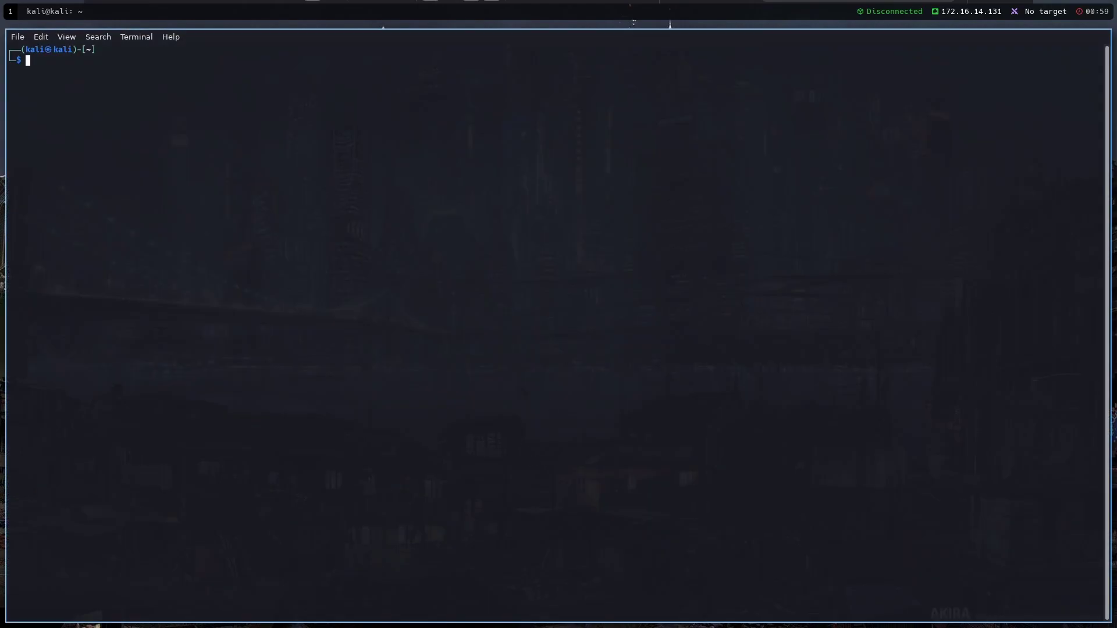
text(sudo apt update)
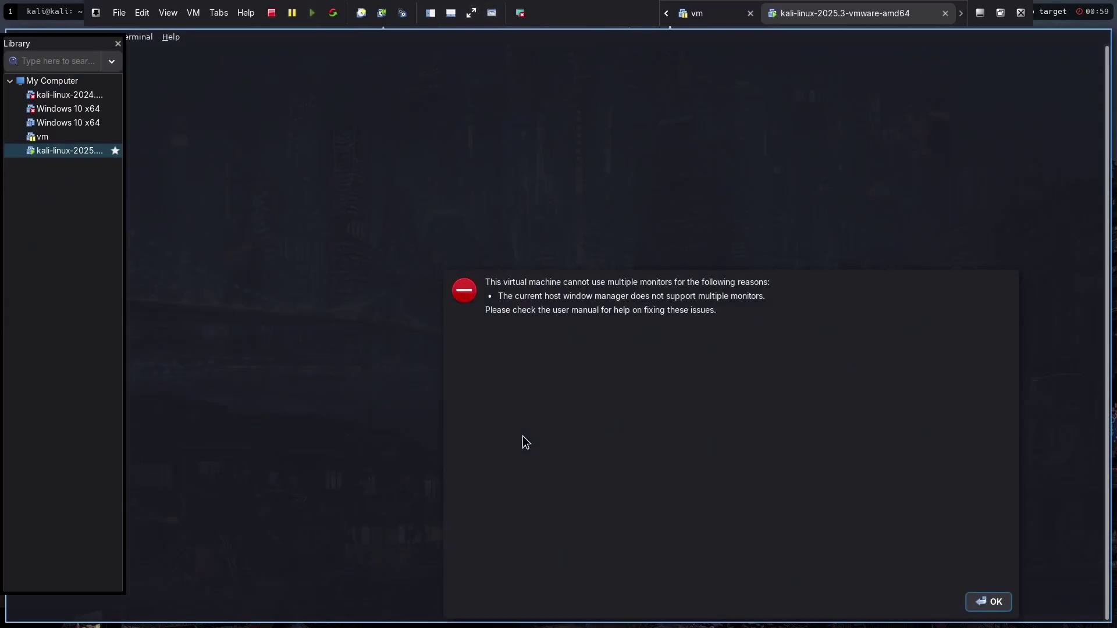
key(Return)
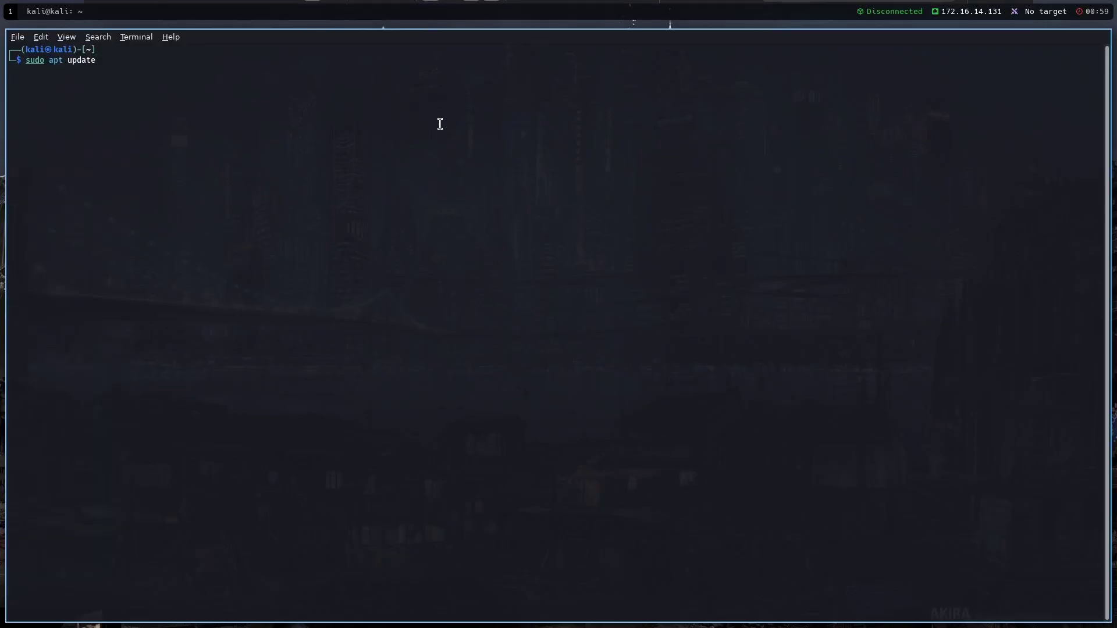
key(ctrl+plus)
key(ctrl+plus)
key(ctrl+plus)
key(ctrl+plus)
key(ctrl+plus)
key(ctrl+plus)
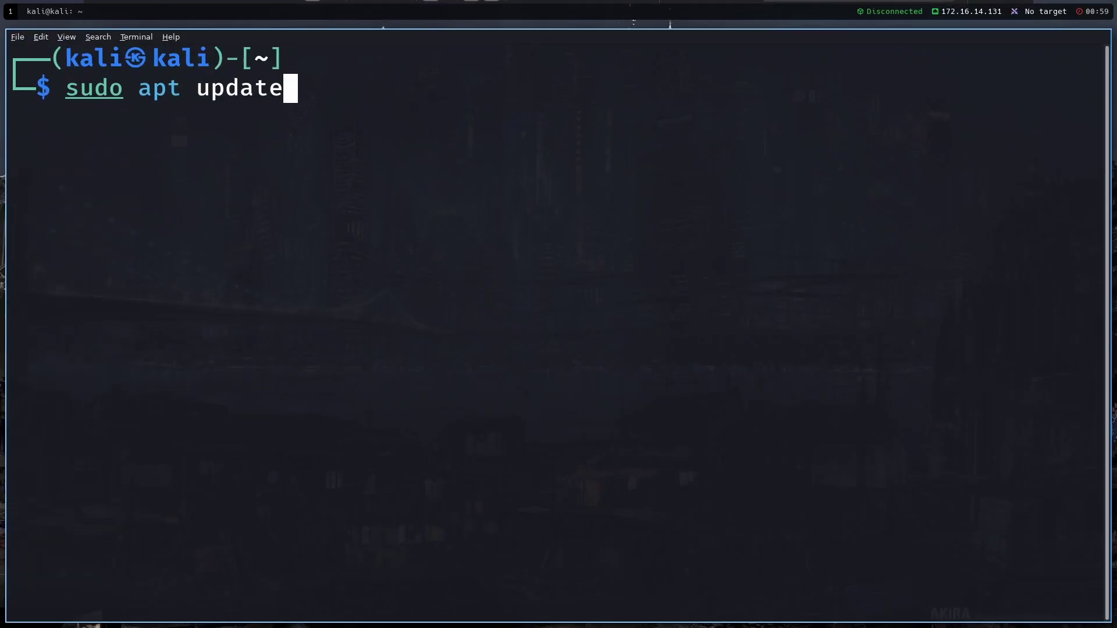
key(BackSpace)
key(BackSpace)
key(BackSpace)
key(BackSpace)
key(BackSpace)
key(BackSpace)
key(BackSpace)
key(BackSpace)
key(BackSpace)
key(BackSpace)
key(BackSpace)
key(BackSpace)
key(BackSpace)
key(BackSpace)
key(BackSpace)
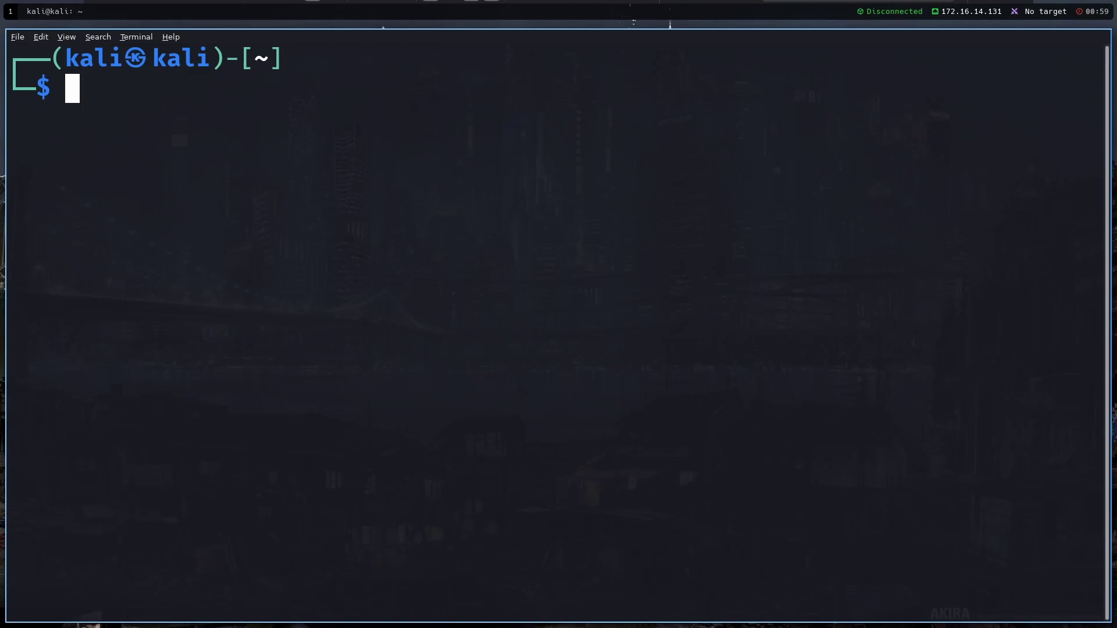
key(ctrl+minus)
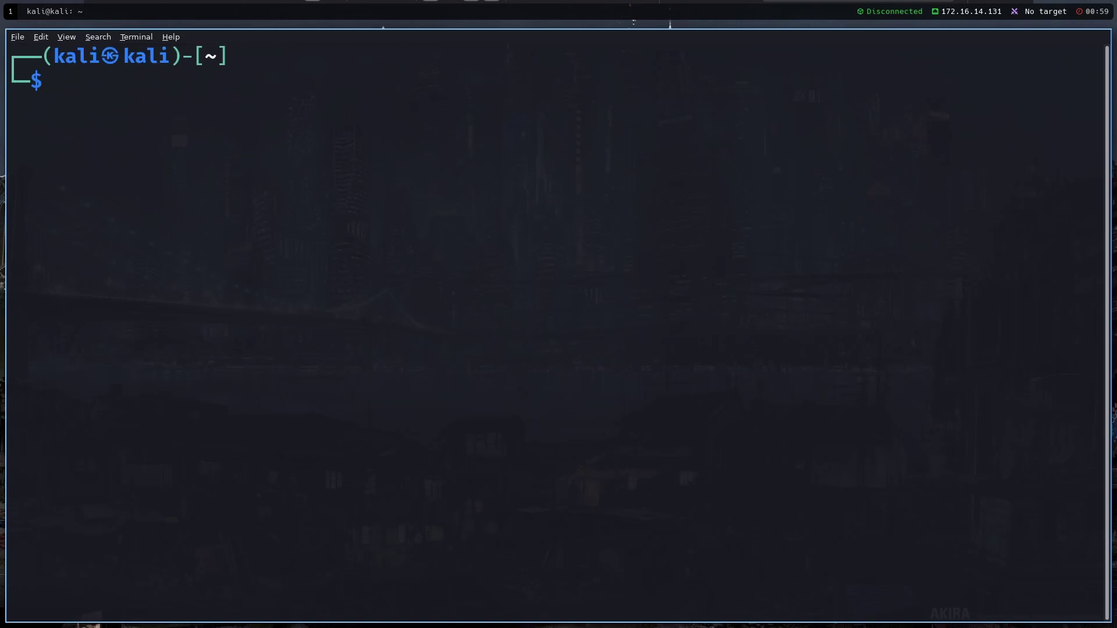
key(ctrl+minus)
Change into the zerodaygym-kali-dotfiles folder and list its contents
text(cd z)
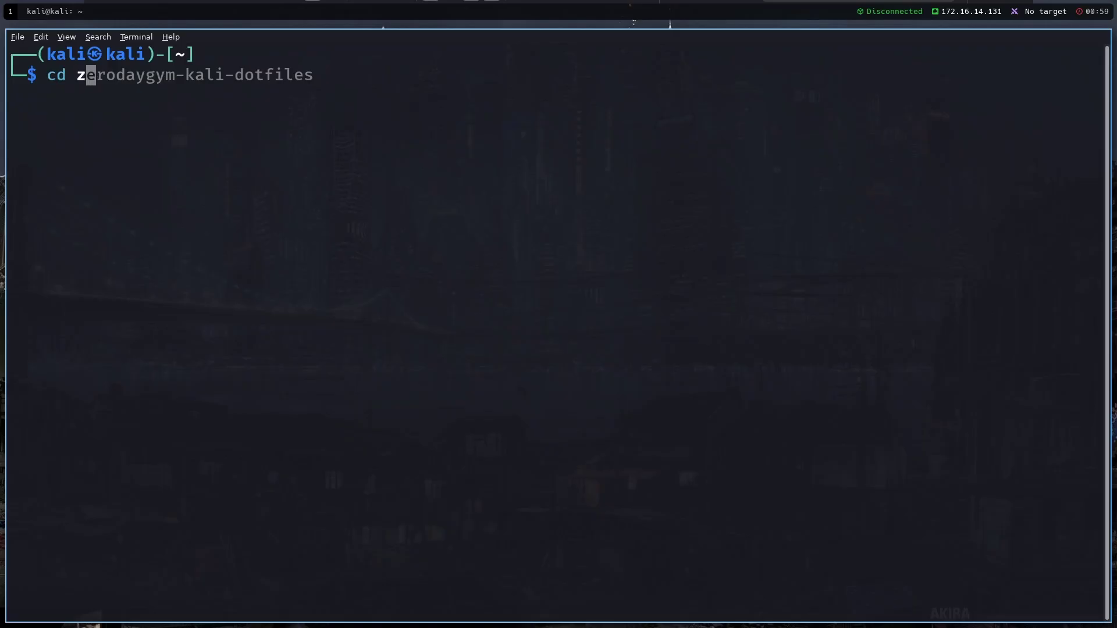
key(Tab)
key(Return)
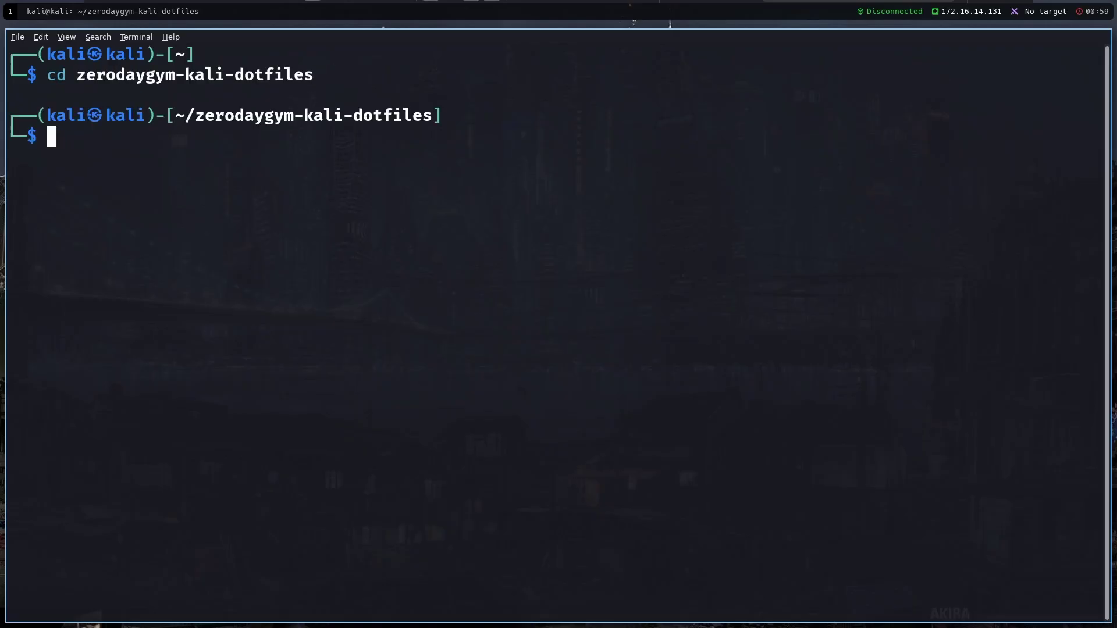
drag(12, 113, 273, 355)
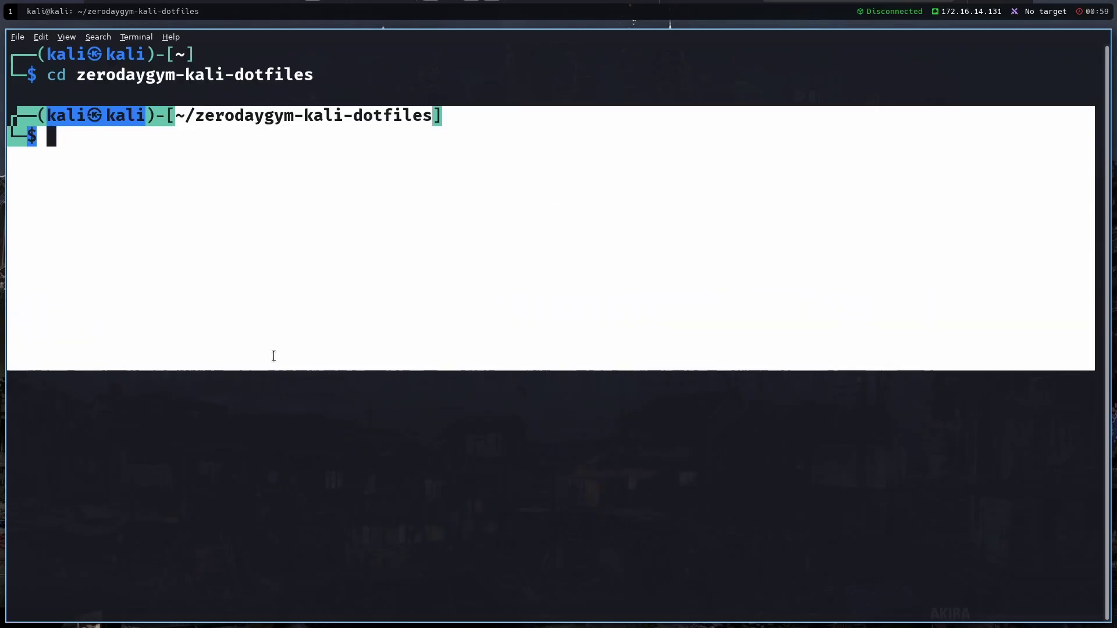
click(274, 356)
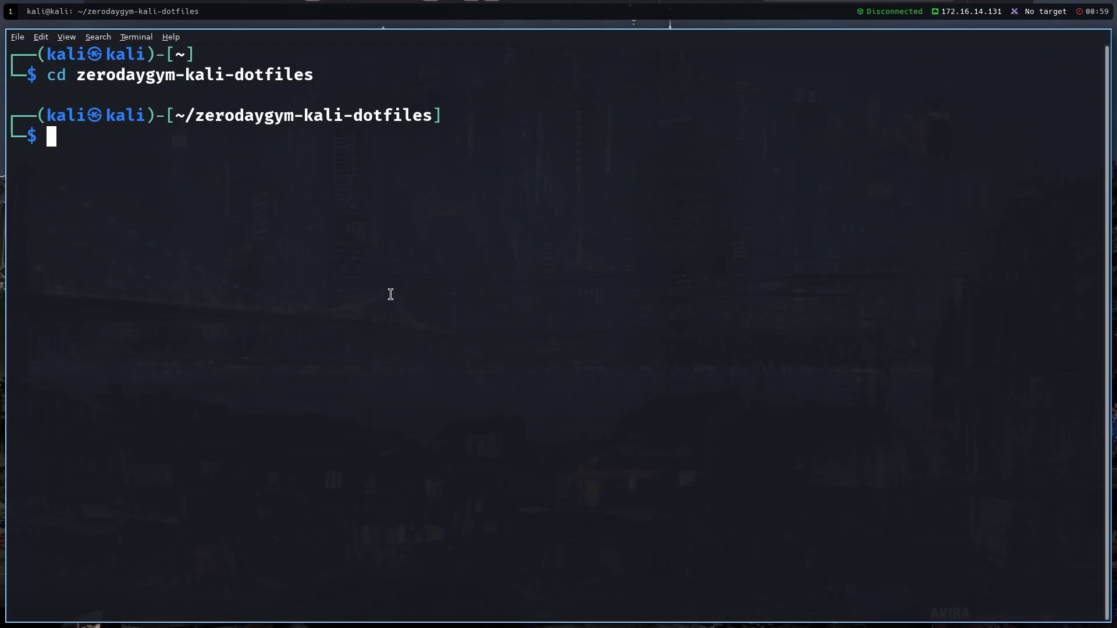
text(ls)
key(Return)
Make fix-terminal.sh executable with chmod +x and clear the screen
text(chmod )
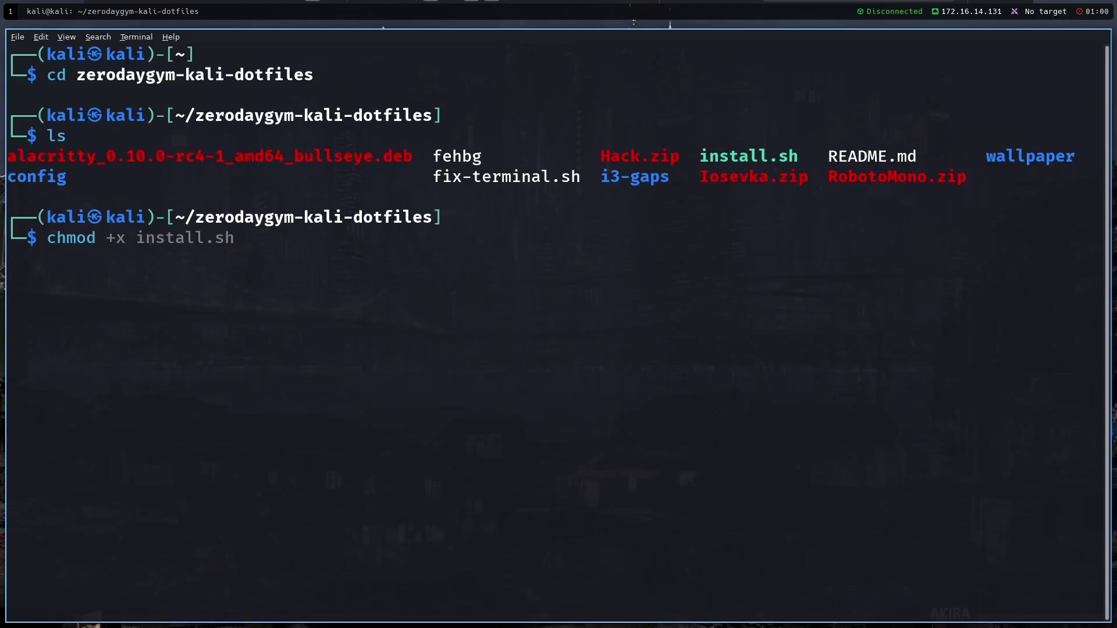
text(+x)
key(Tab)
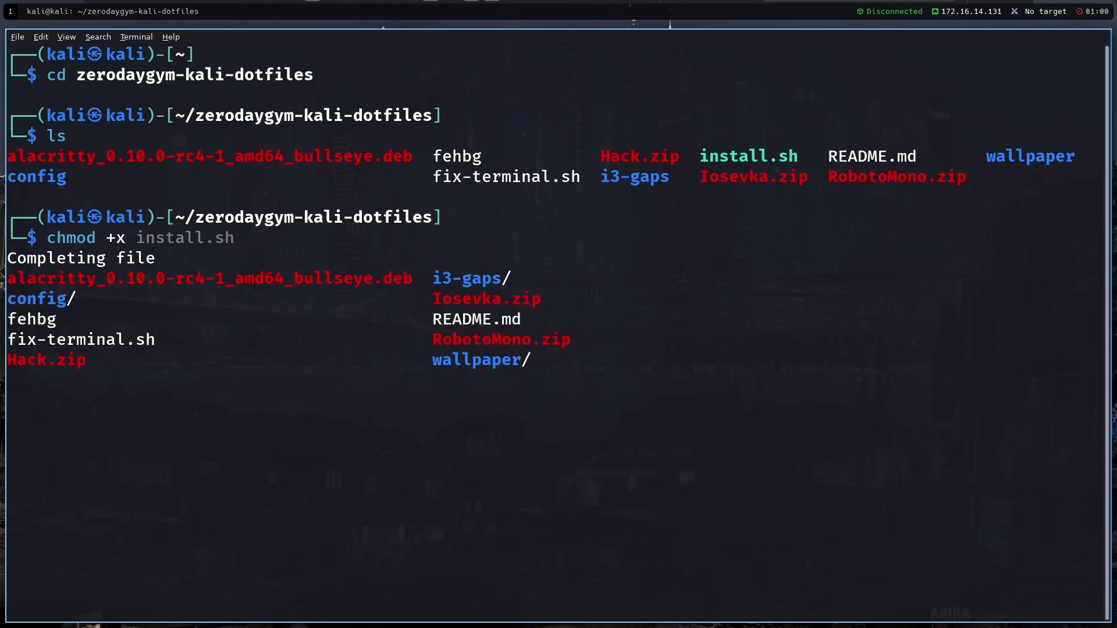
text(fi)
key(Tab)
key(Return)
key(ctrl+l)
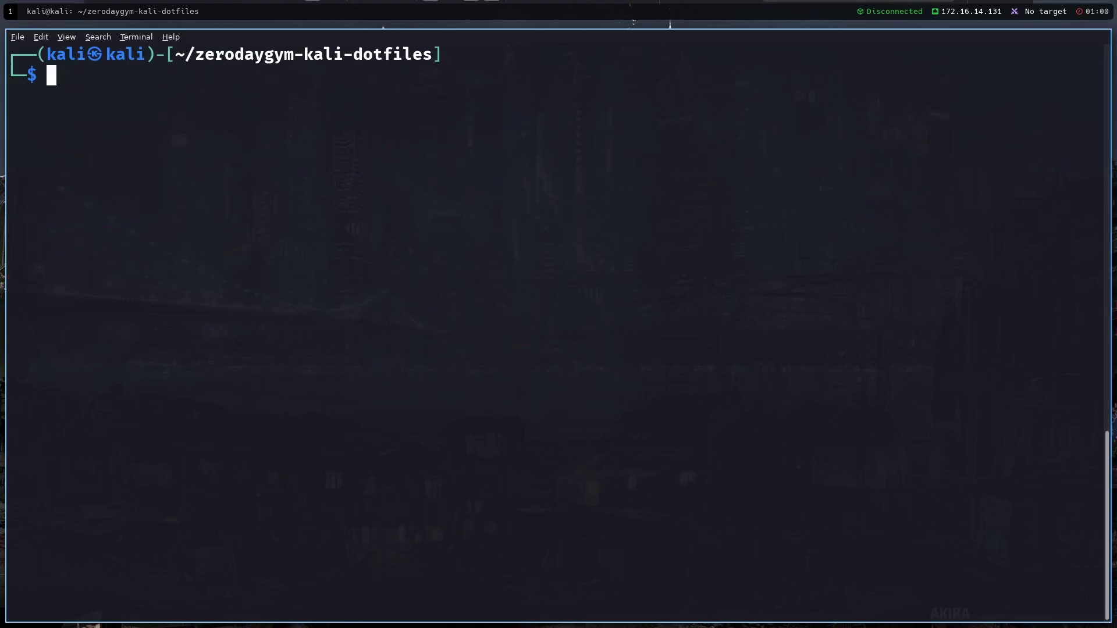
Run ./fix-terminal.sh to make the terminal background opaque
text(./fix)
key(Tab)
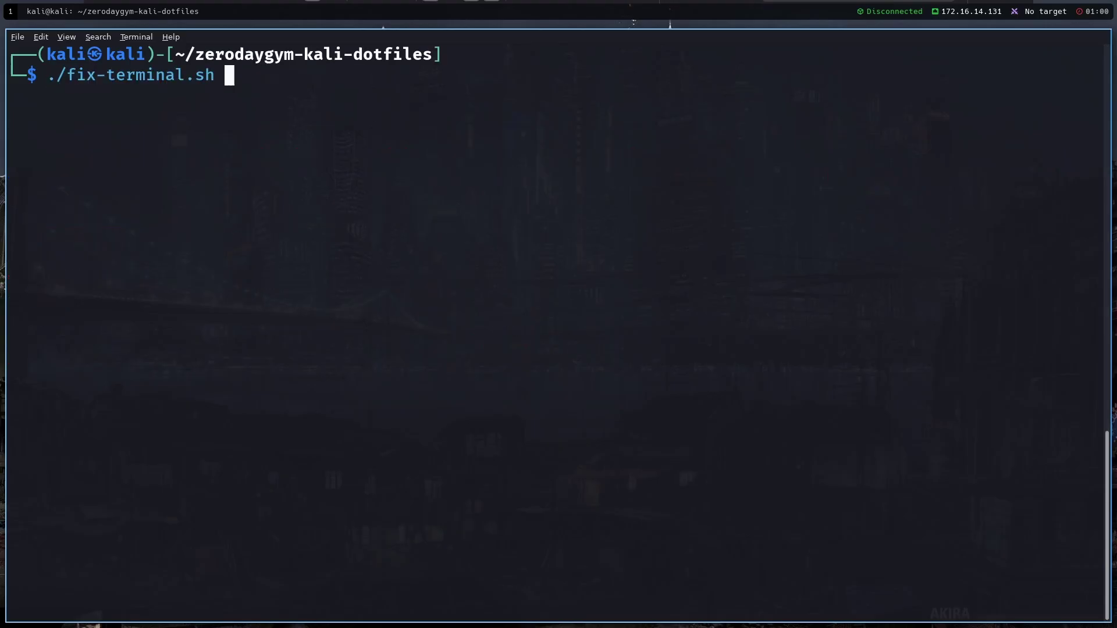
key(Return)
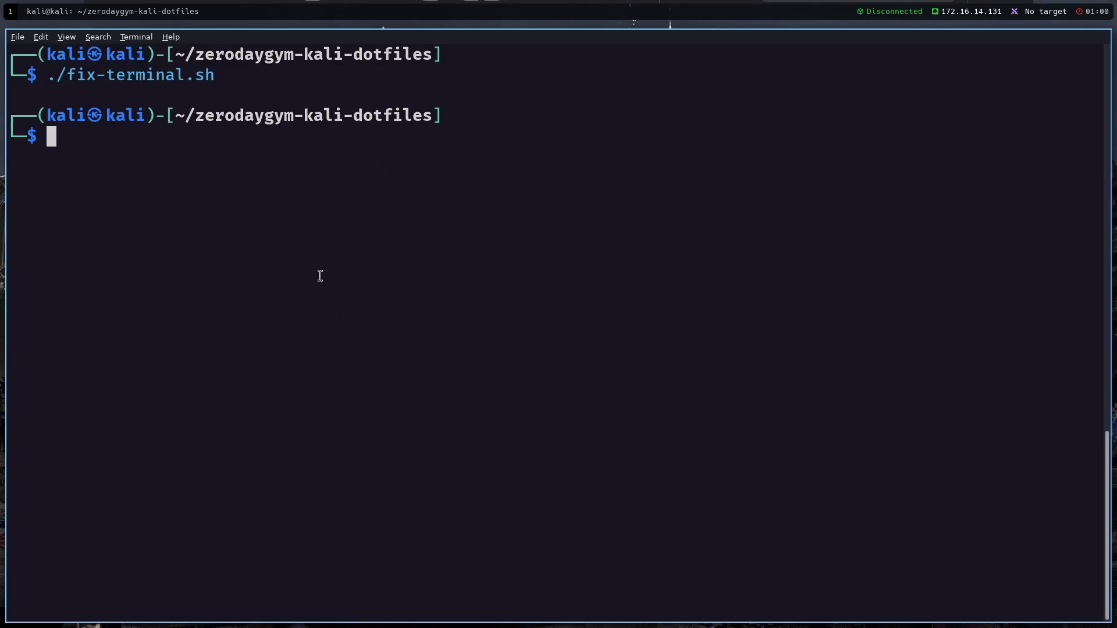
double_click(326, 119)
click(325, 235)
Replace the terminal with a fresh one, list the home folder, and move it to workspace 2
key(ctrl+d)
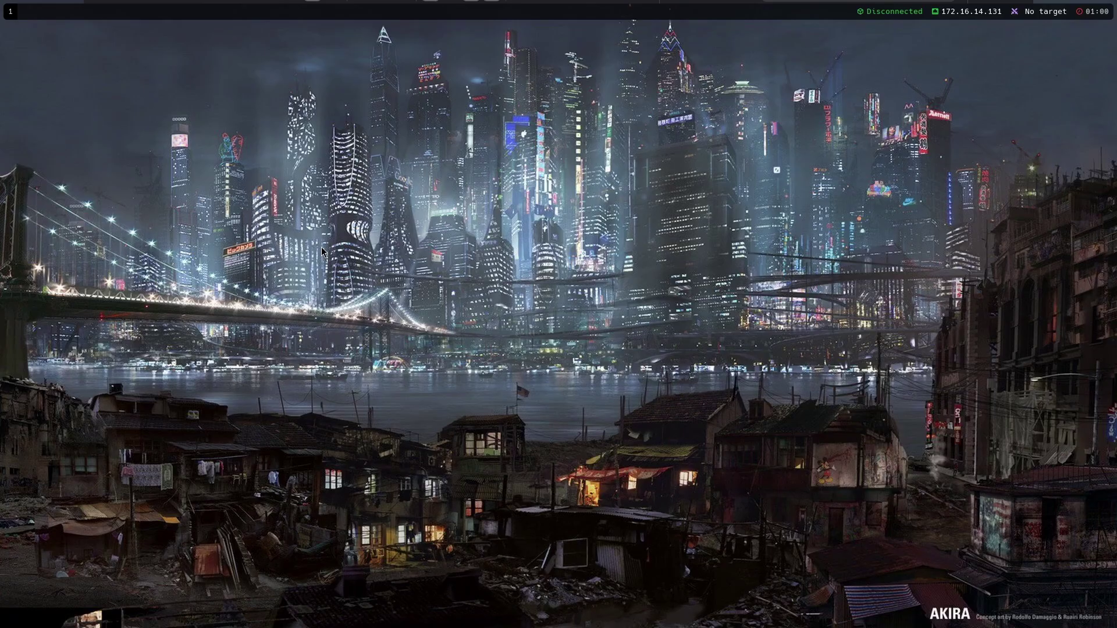
key(super+Return)
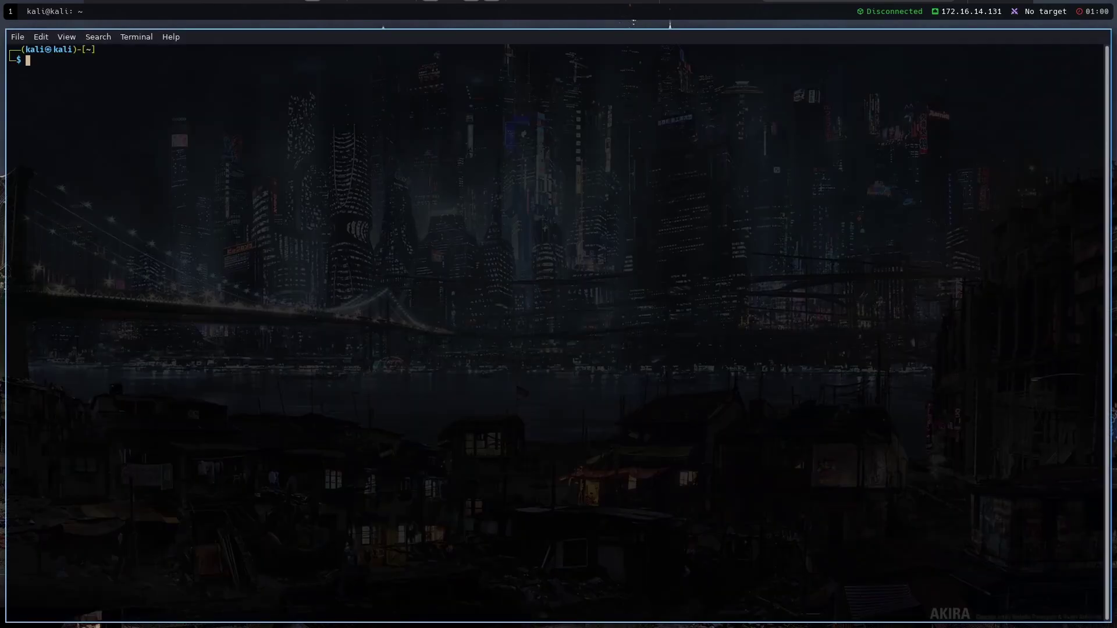
text(<)
key(ctrl+plus)
key(ctrl+plus)
key(ctrl+plus)
key(ctrl+plus)
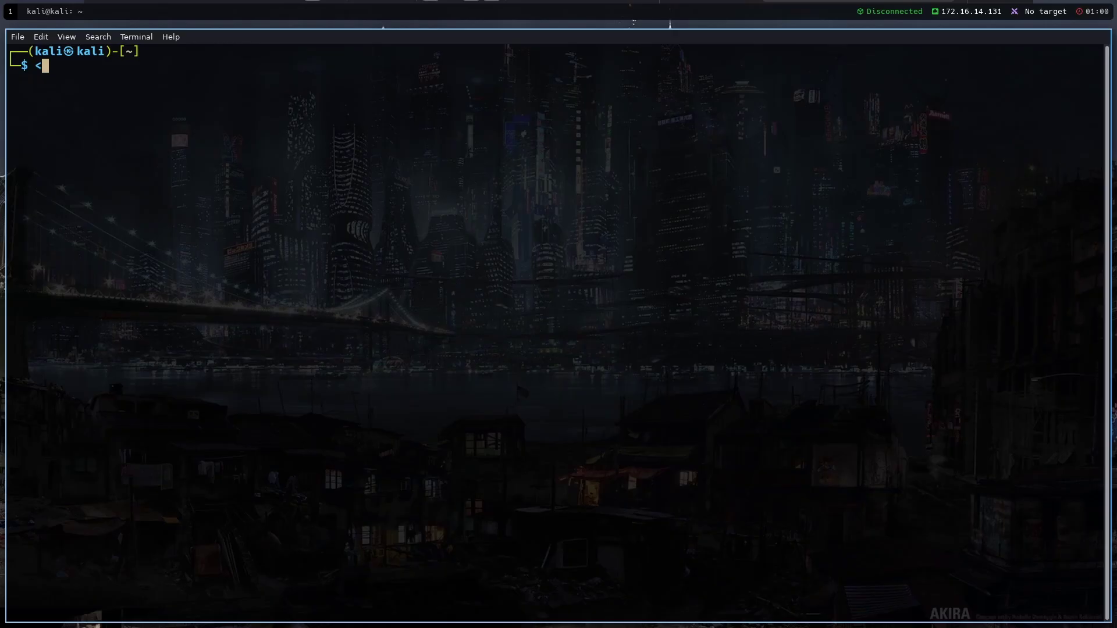
key(BackSpace)
key(ctrl+0)
text(ls)
key(Return)
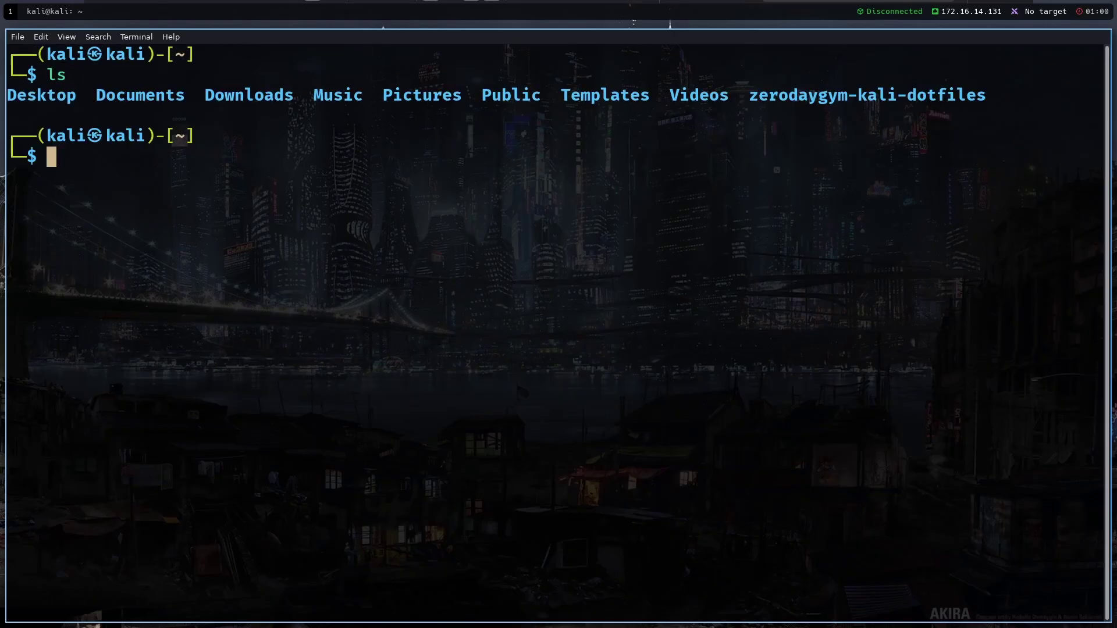
key(super+shift+2)
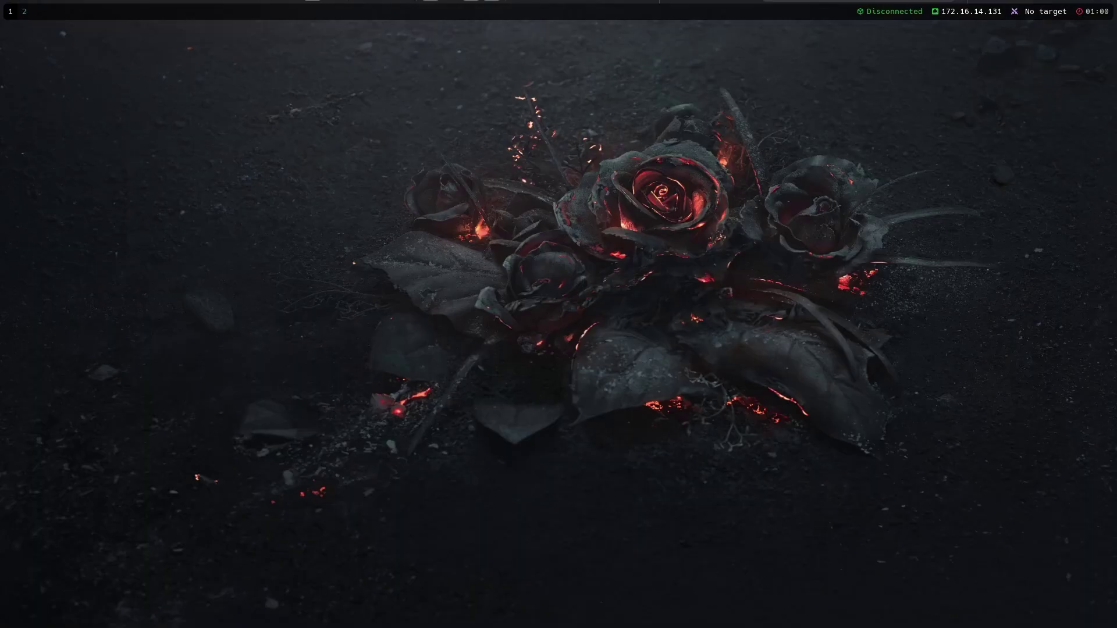
On workspace 2, list the home folder in detail with ls -la
key(super+2)
key(Up)
key(Down)
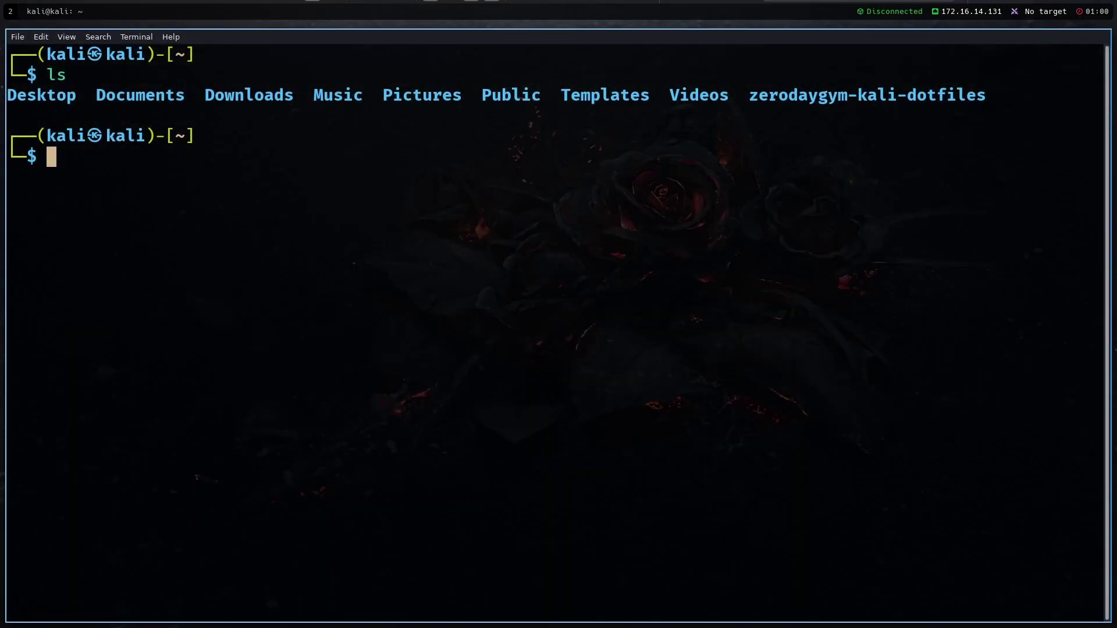
text(ls -la)
key(Return)
Enter the ~/.wallpaper folder and list its image files
text(c)
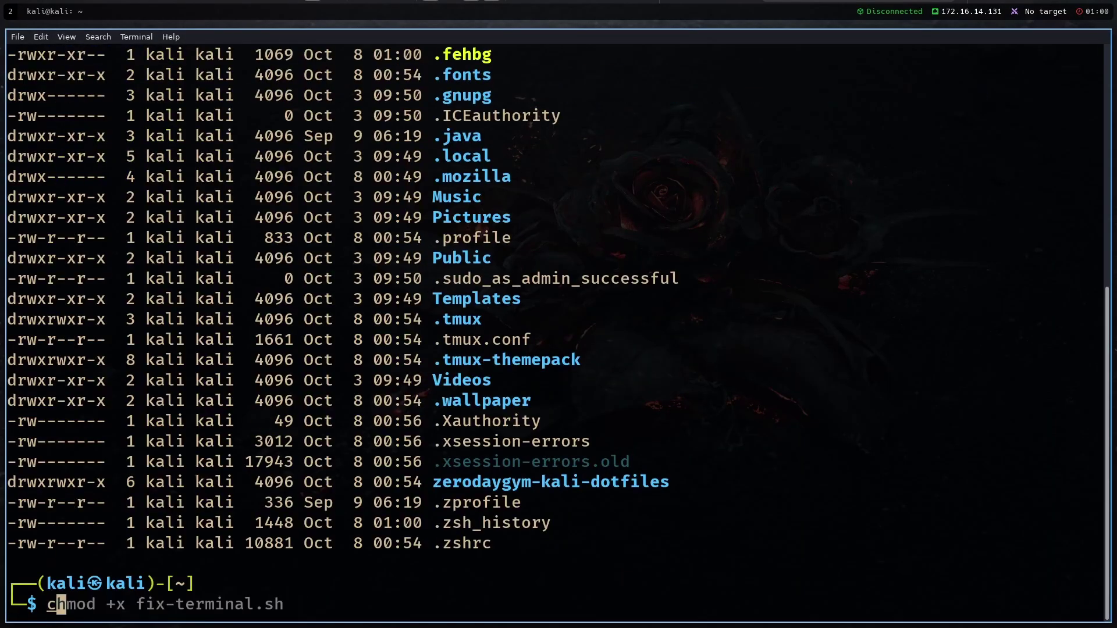
text(d ..aw)
key(BackSpace)
key(BackSpace)
key(BackSpace)
text(w)
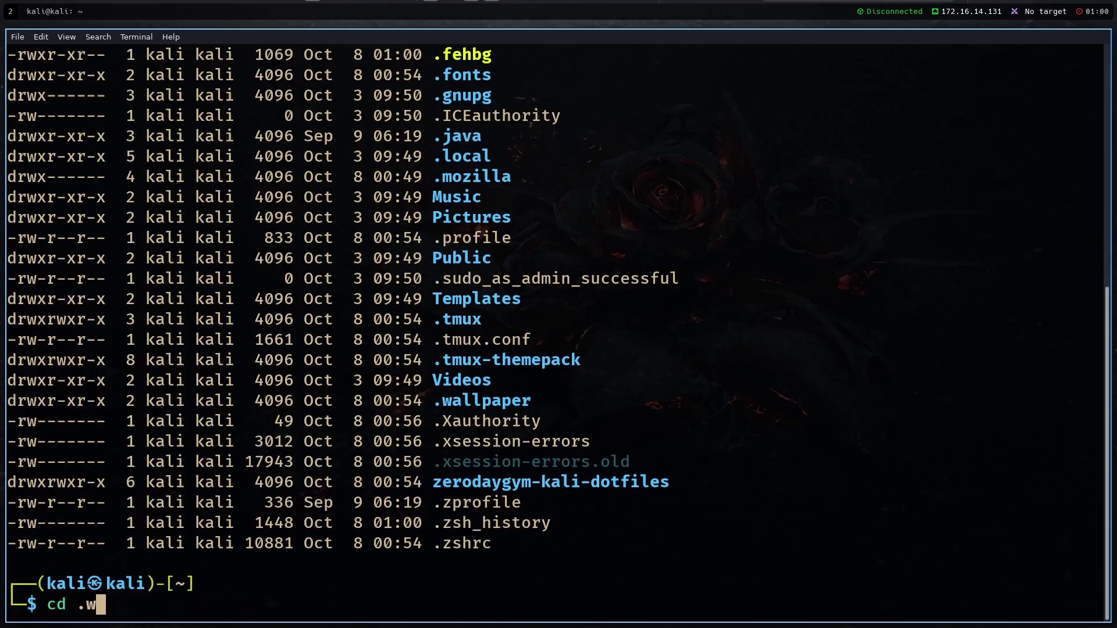
key(Tab)
key(Return)
text(ls)
key(Return)
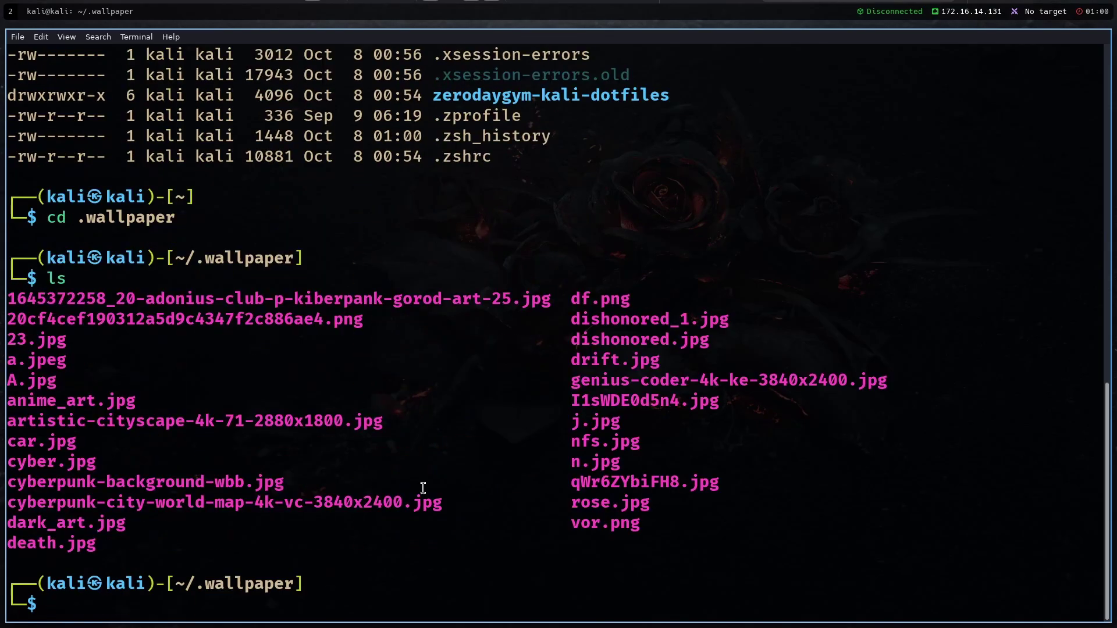
Highlight part of the wallpaper listing, then return to the empty desktop on workspace 1
double_click(238, 591)
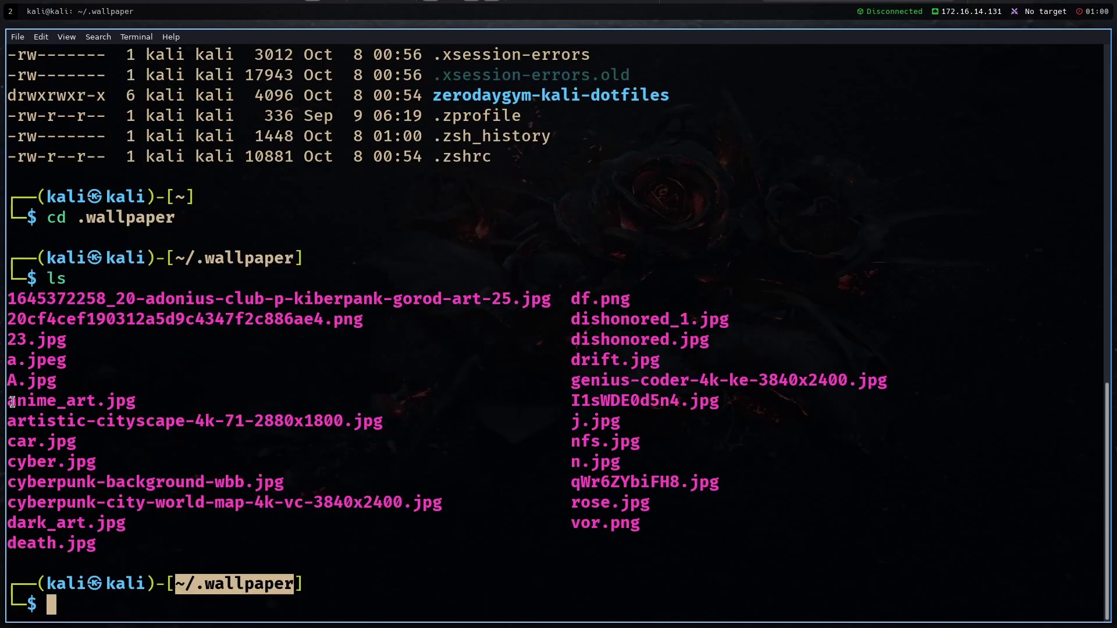
drag(50, 605, 96, 319)
click(368, 480)
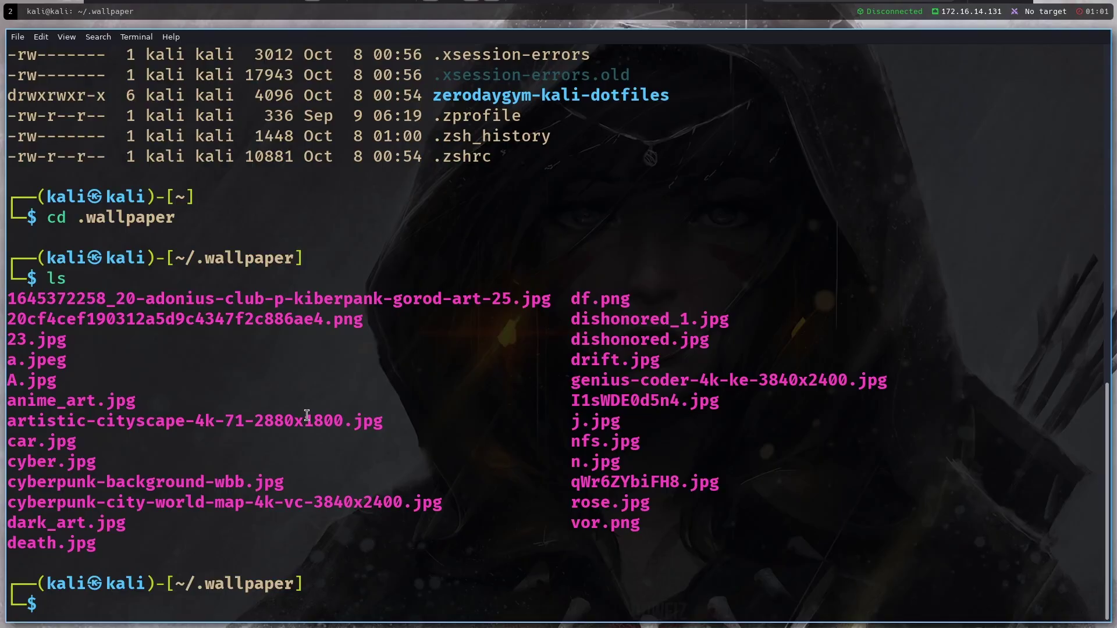
key(super+1)
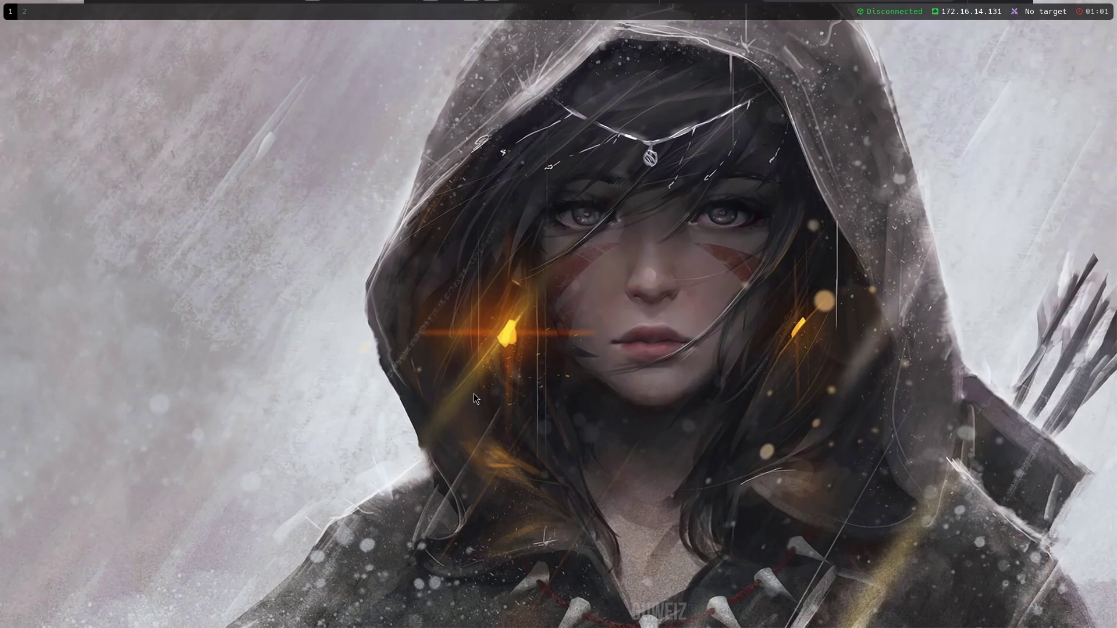
key(super+2)
key(super+1)
key(super+d)
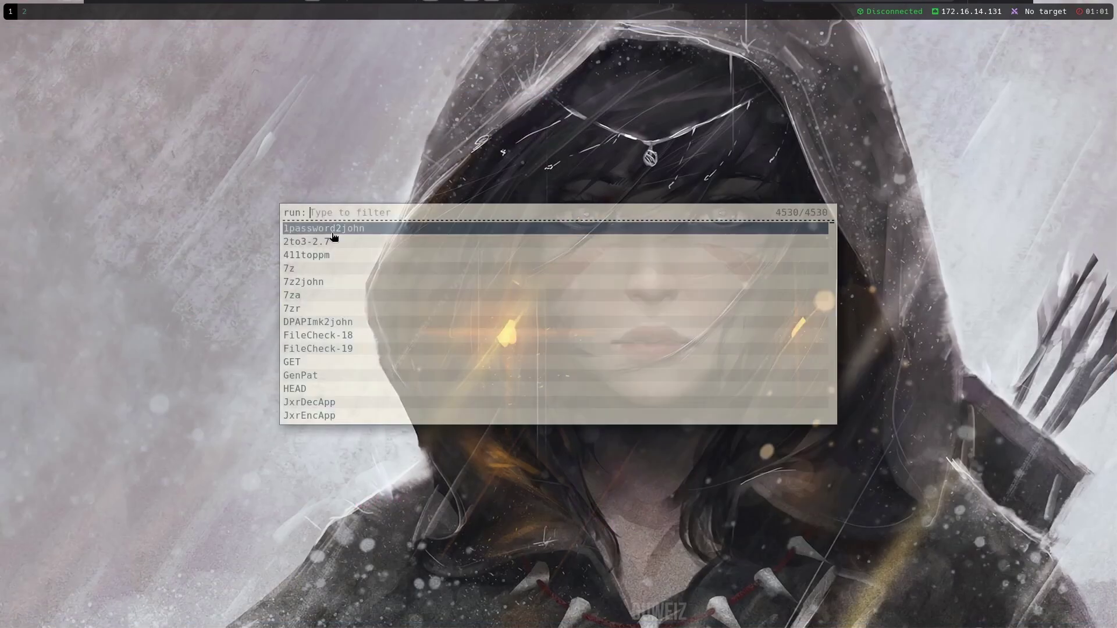
key(Escape)
key(super+d)
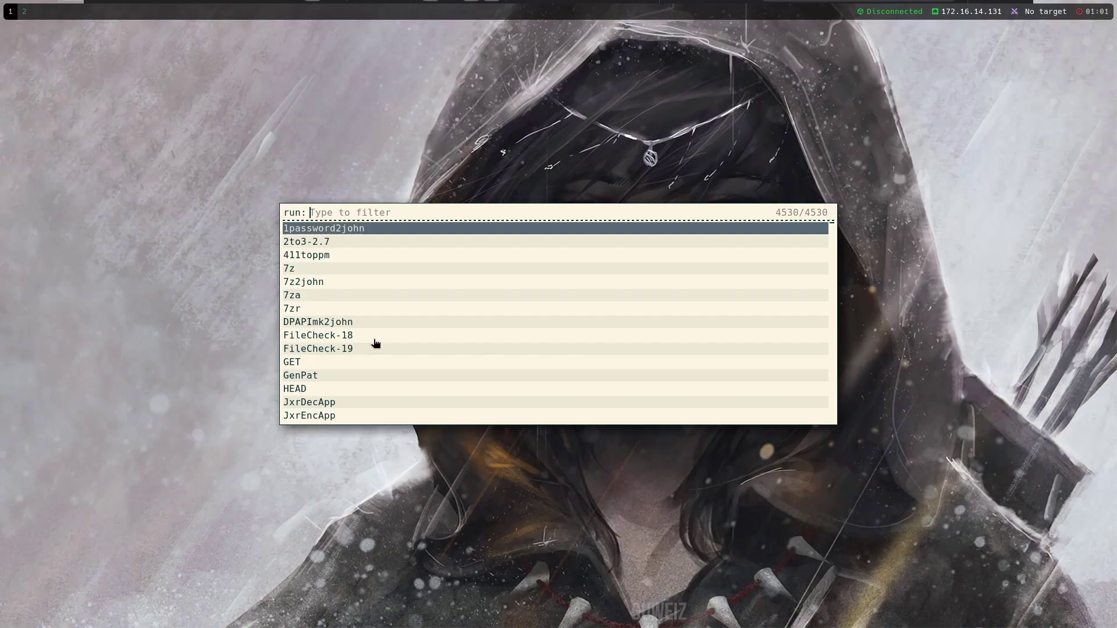
key(Escape)
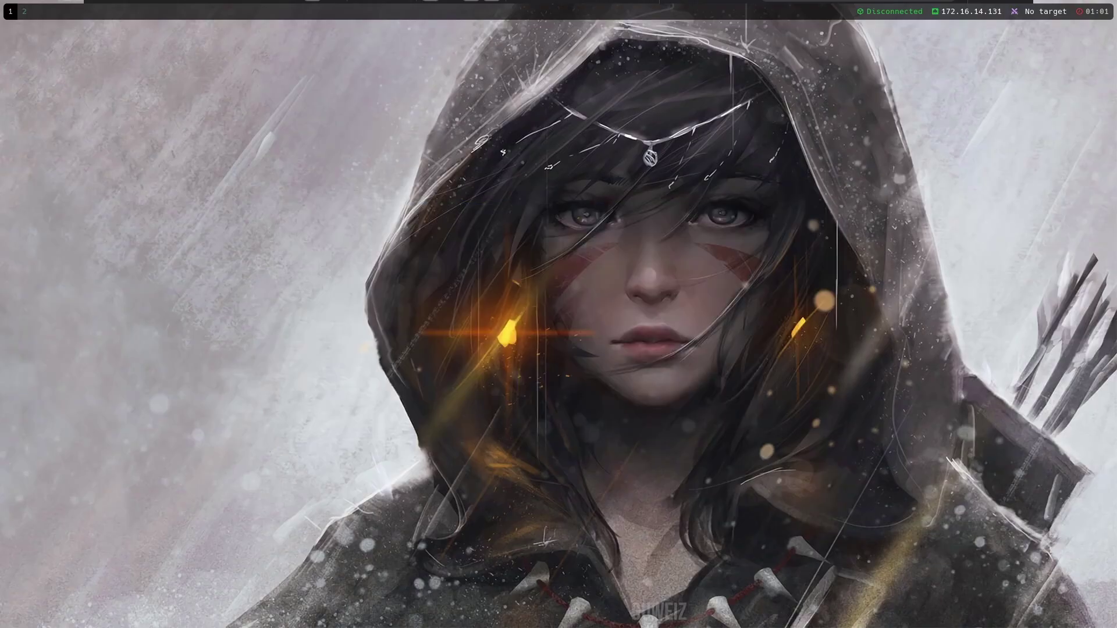
key(super+d)
scroll(387, 349, down, 6)
scroll(388, 349, up, 6)
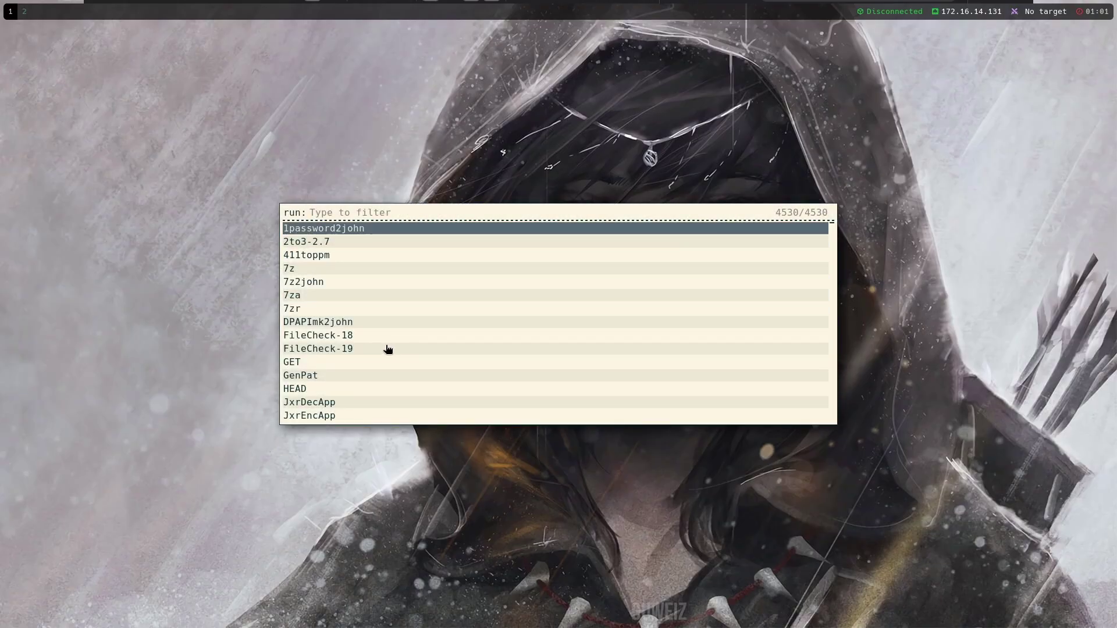
scroll(388, 349, down, 16)
scroll(389, 352, up, 10)
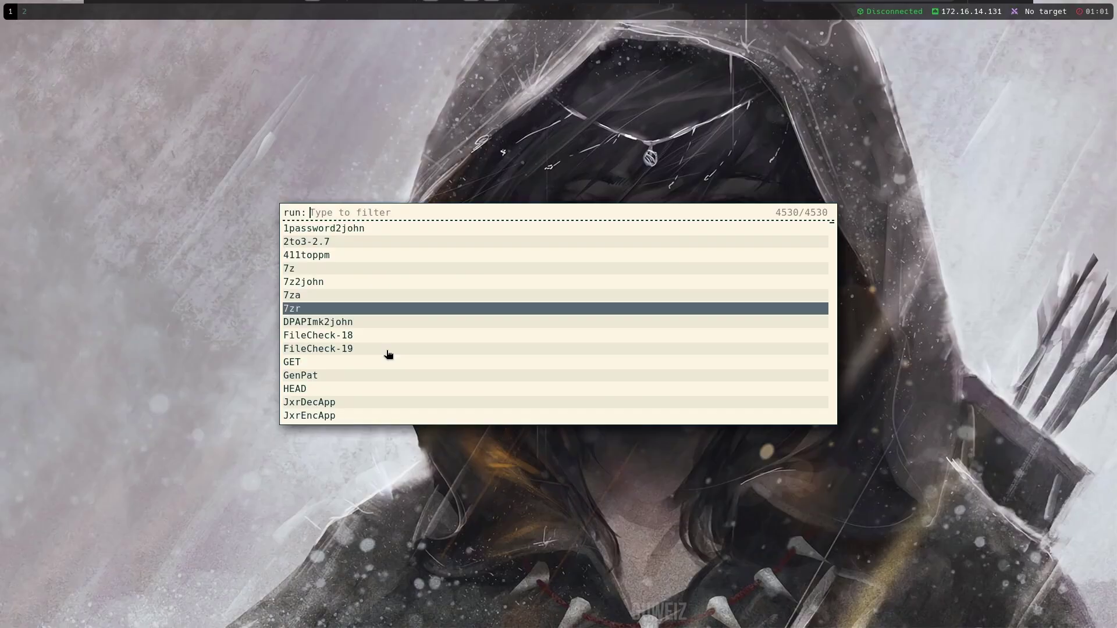
scroll(388, 354, up, 20)
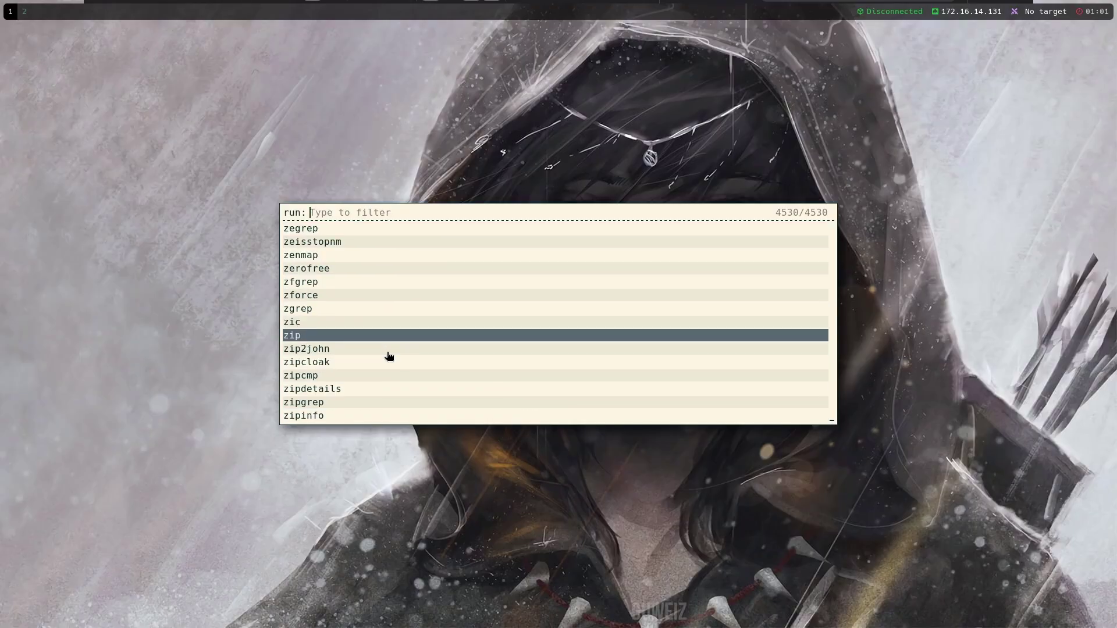
text(fixreo)
key(BackSpace)
key(BackSpace)
key(BackSpace)
text(r)
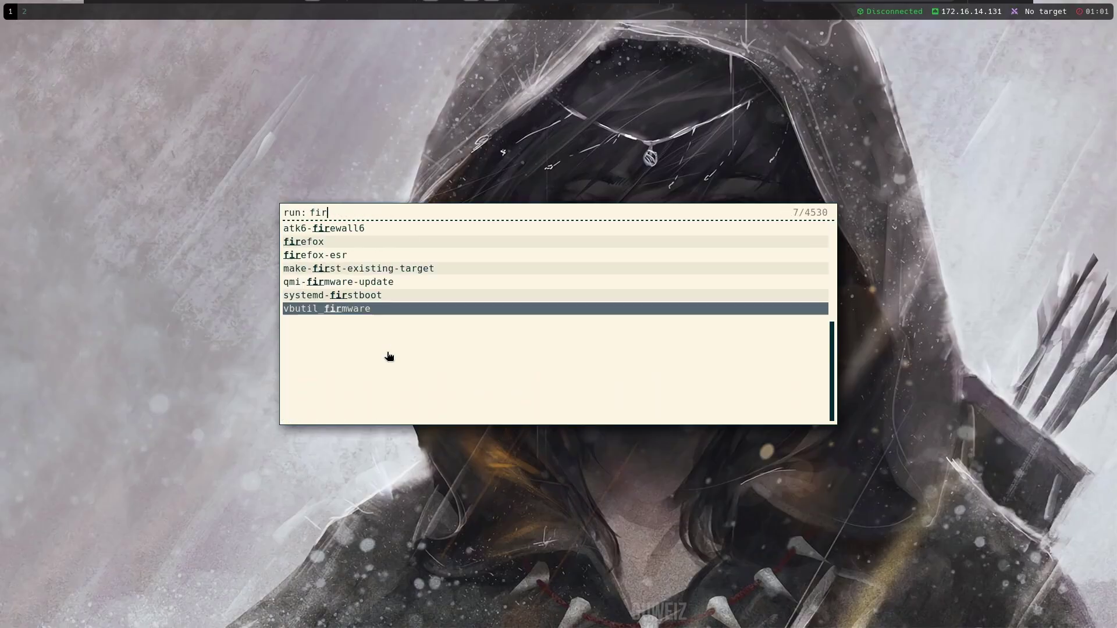
text(efox)
key(Return)
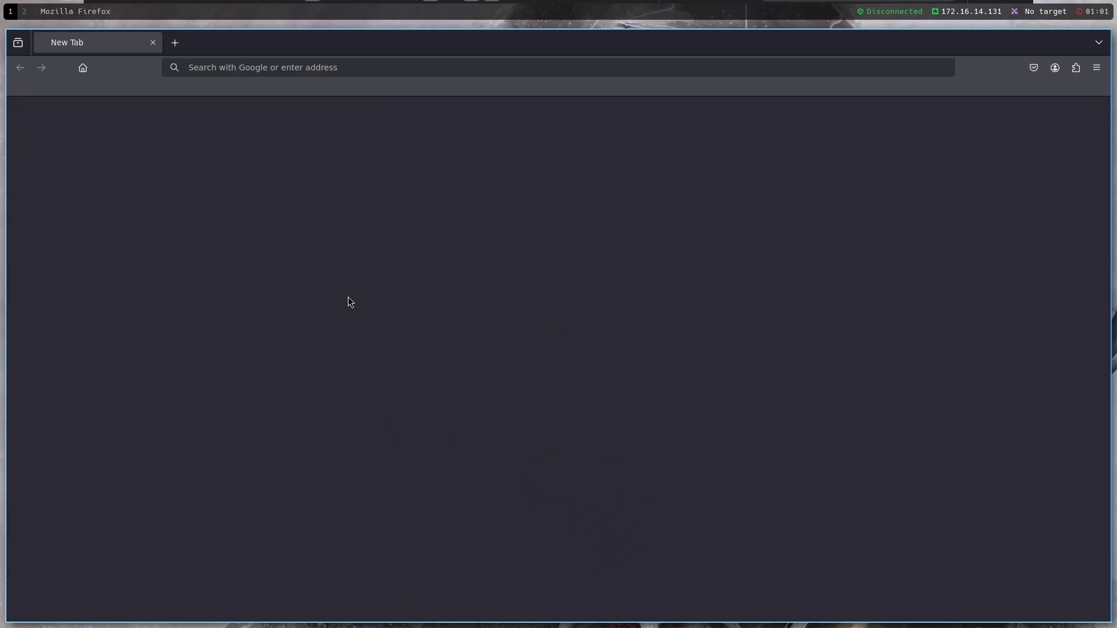
scroll(407, 349, down, 5)
scroll(497, 430, up, 5)
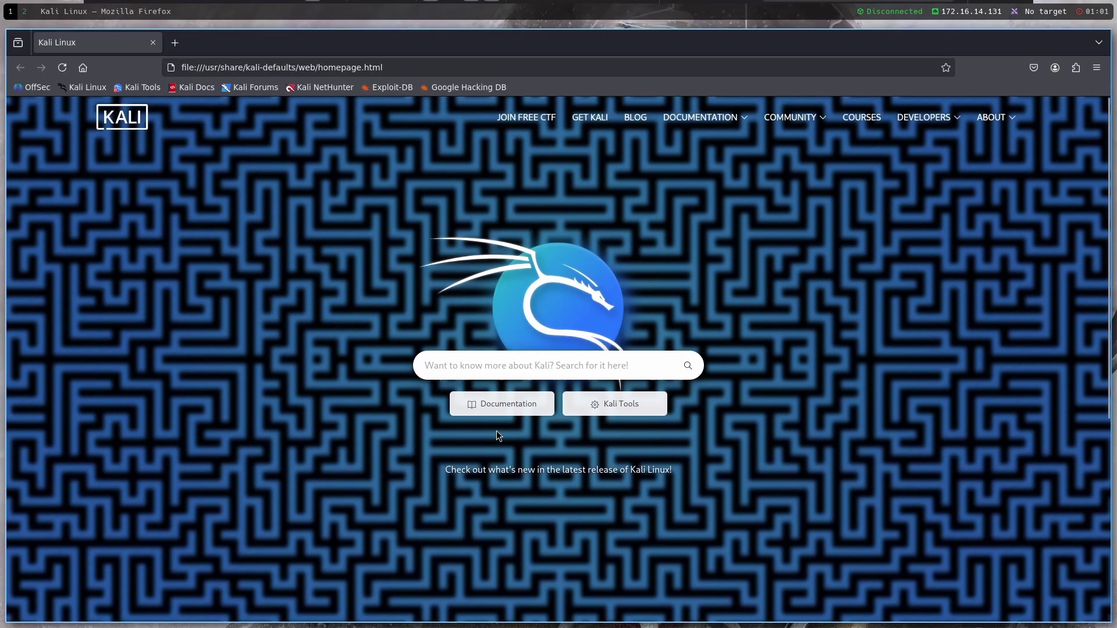
scroll(477, 431, down, 5)
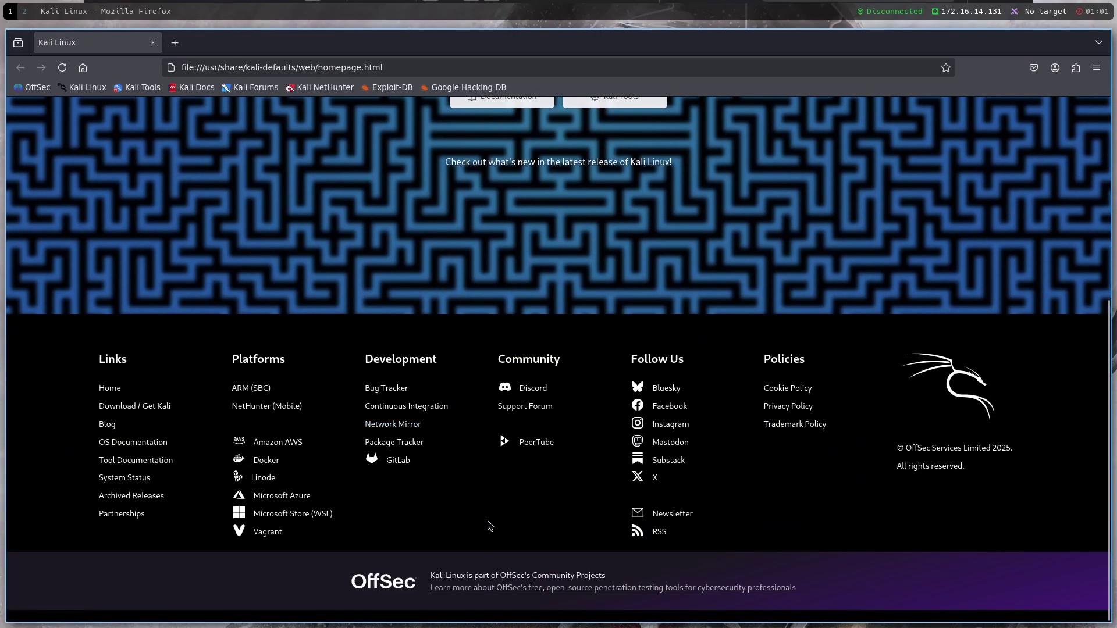
scroll(487, 442, up, 5)
key(super+w)
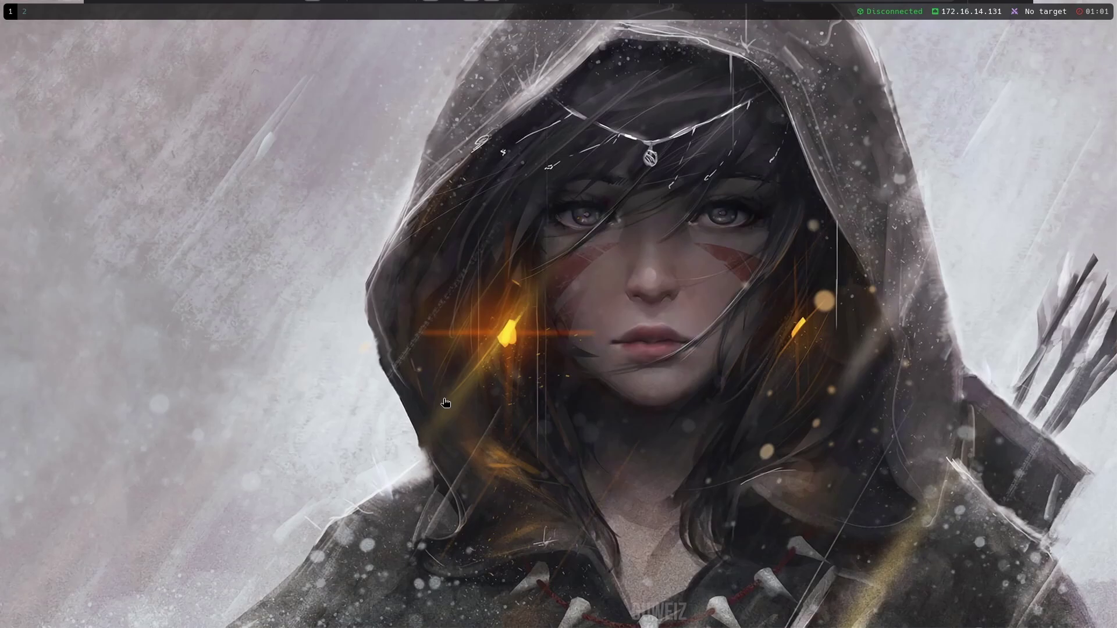
key(super+d)
text(fire)
Close the rofi launcher, reopen it and type firefox
key(Escape)
key(super+d)
text(firefox)
On workspace 2, clear the terminal and launch nvim so Lazy installs its plugins
key(super+2)
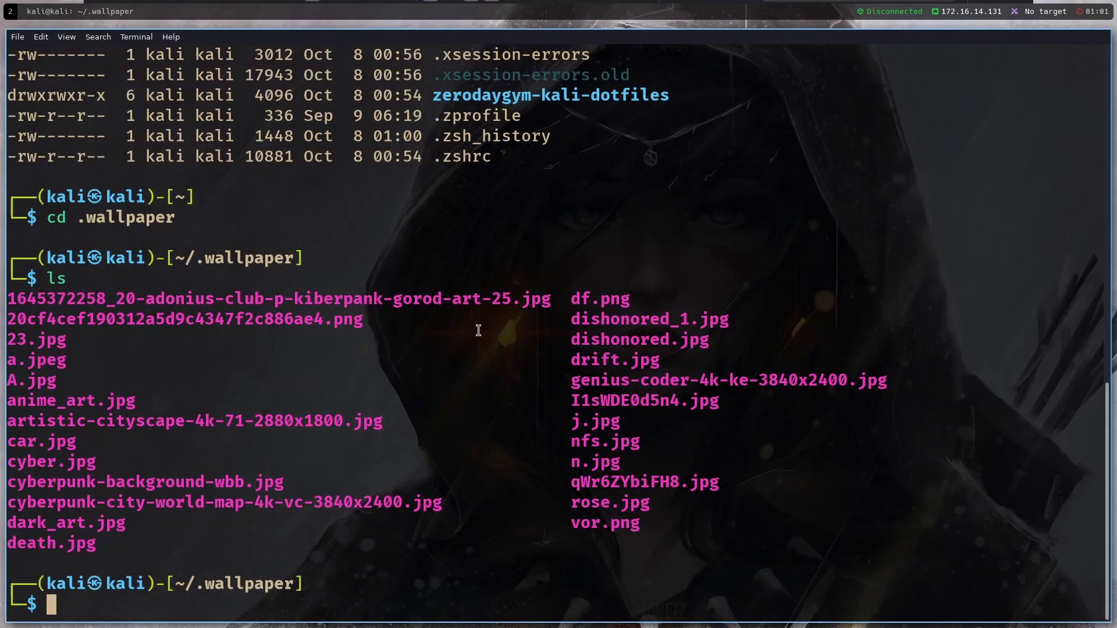
key(ctrl+l)
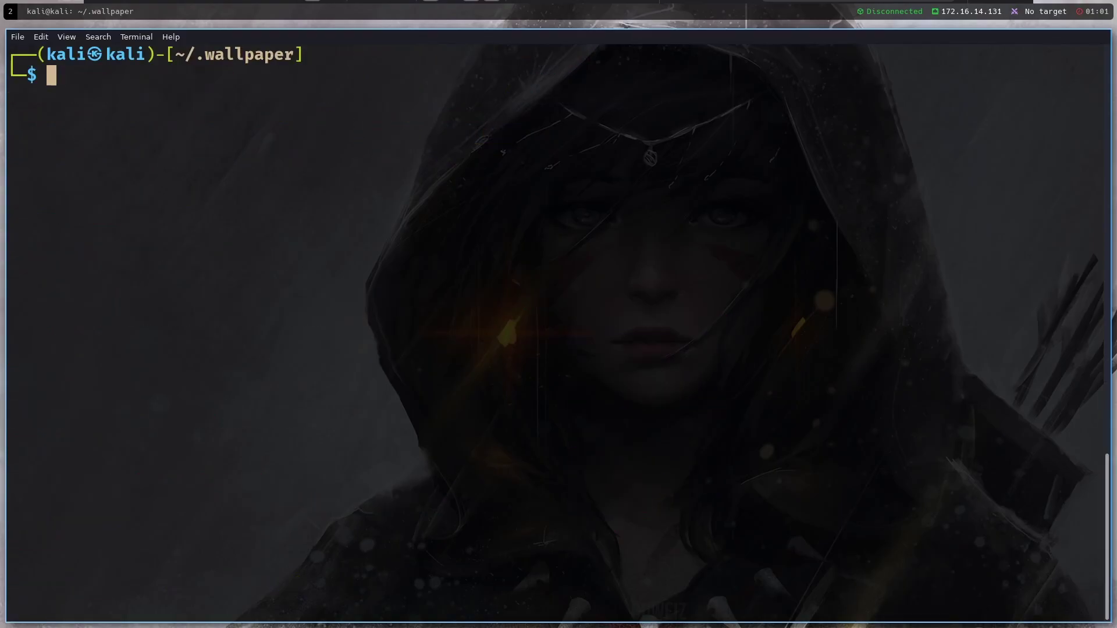
text(nvim)
key(Return)
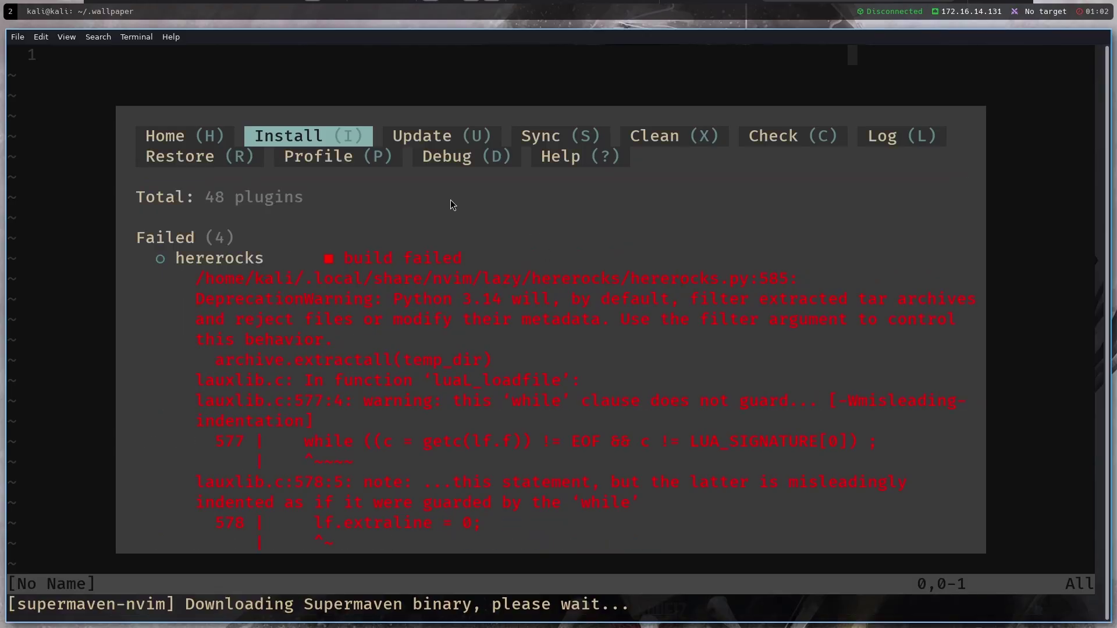
Quit Neovim with :qa and start nvim again
text(:qa)
key(Return)
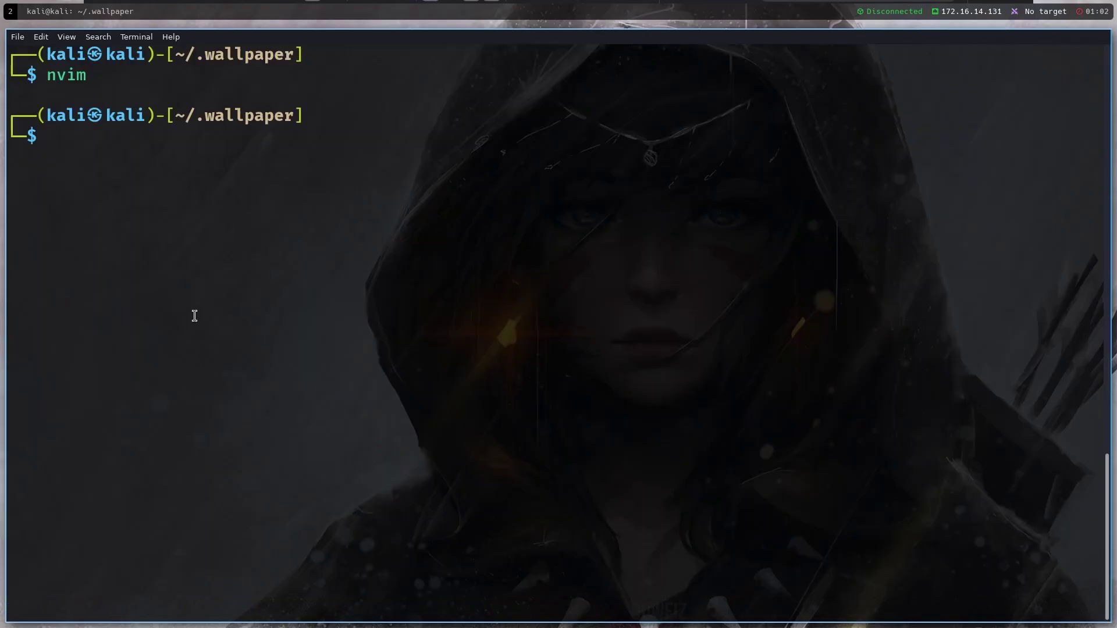
text(nvij)
key(BackSpace)
text(m)
key(Return)
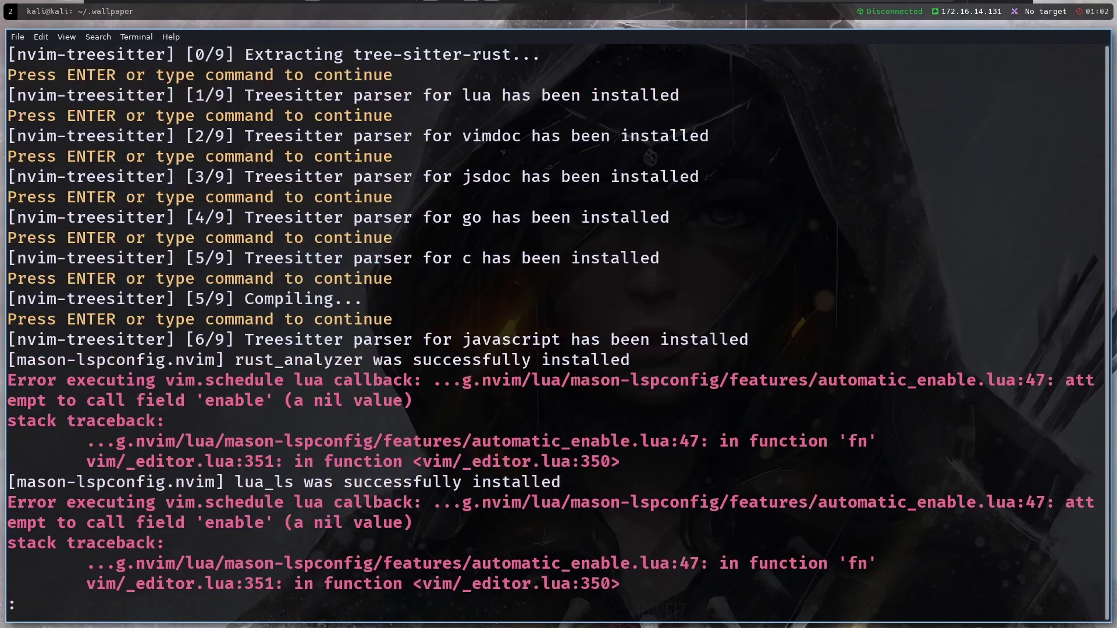
Enter the Supermaven free-tier command and dismiss its message
text(:User)
key(BackSpace)
key(BackSpace)
key(BackSpace)
key(BackSpace)
text(UseUS)
key(BackSpace)
key(BackSpace)
text(Supermavbe)
key(BackSpace)
text(ne)
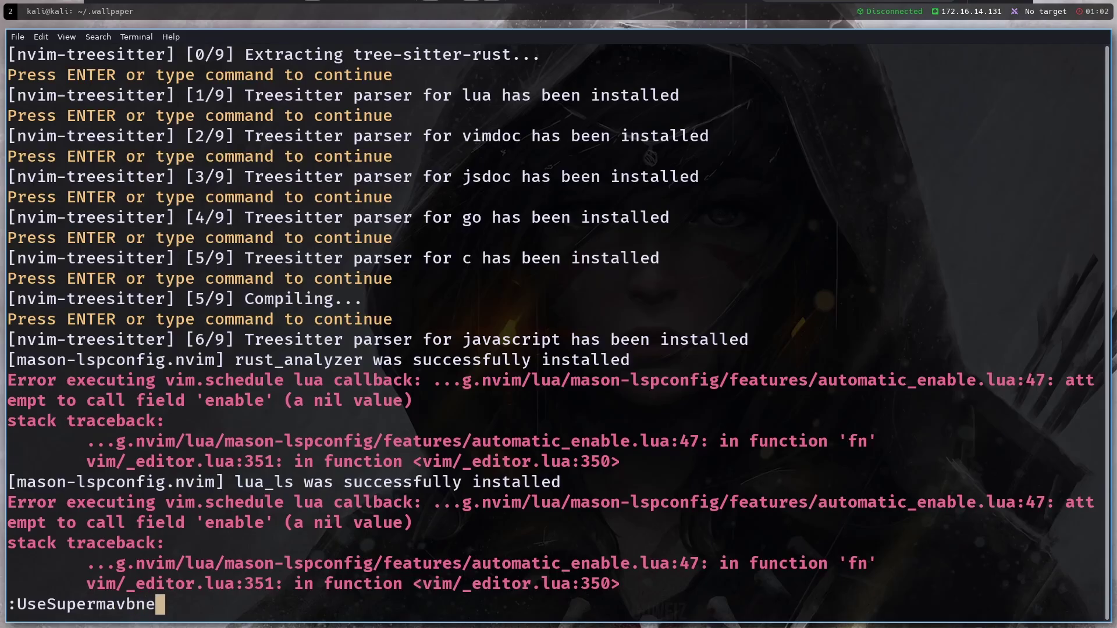
key(BackSpace)
key(BackSpace)
key(BackSpace)
text(n)
key(BackSpace)
text(en)
key(BackSpace)
text(Free)
key(Return)
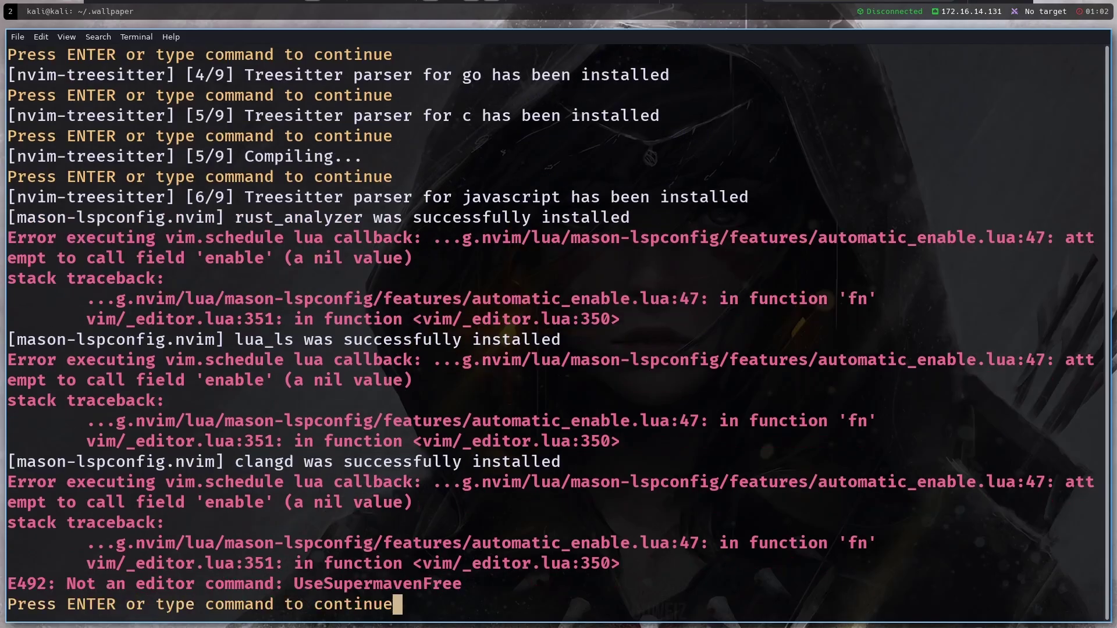
key(Return)
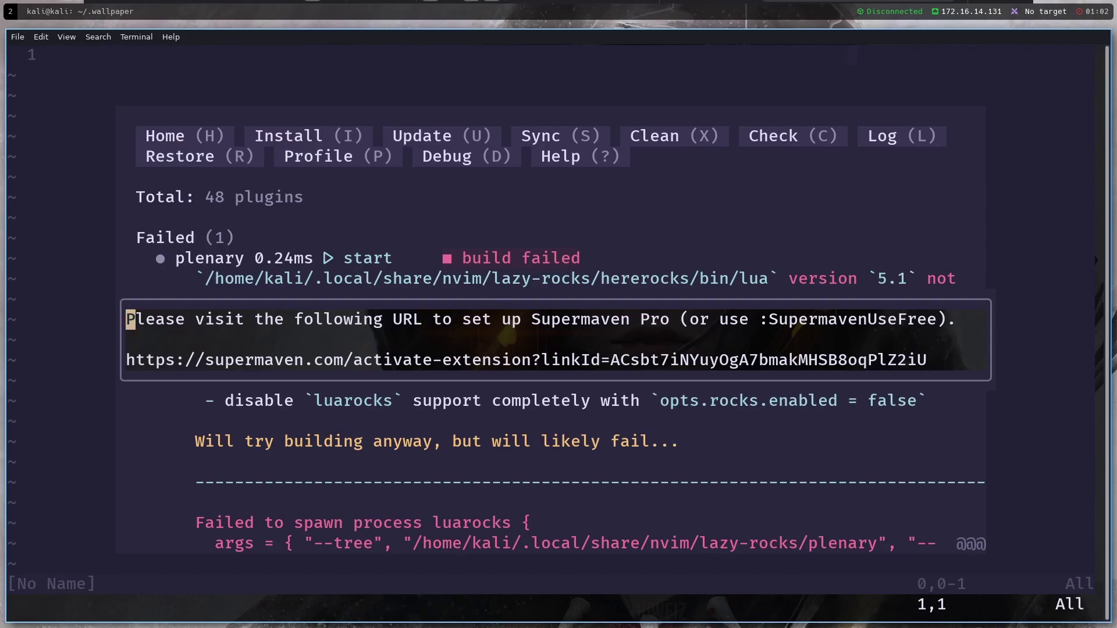
Run :SupermavenUseFree, then close the popup, the Lazy window and Neovim with :q
text(:Supermaven)
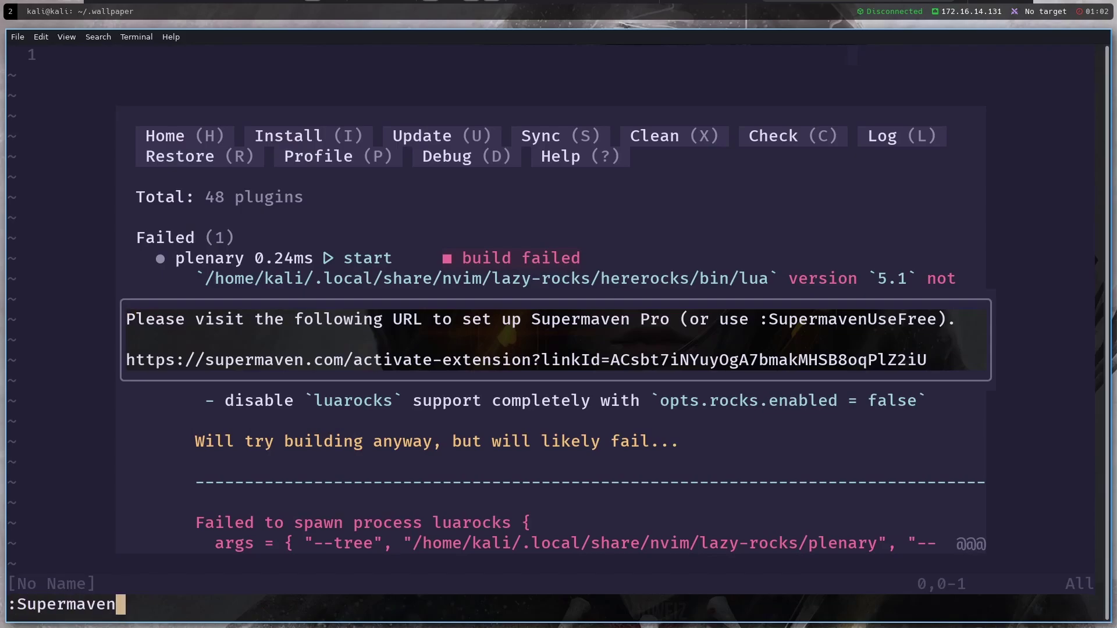
text(UseFree)
key(Return)
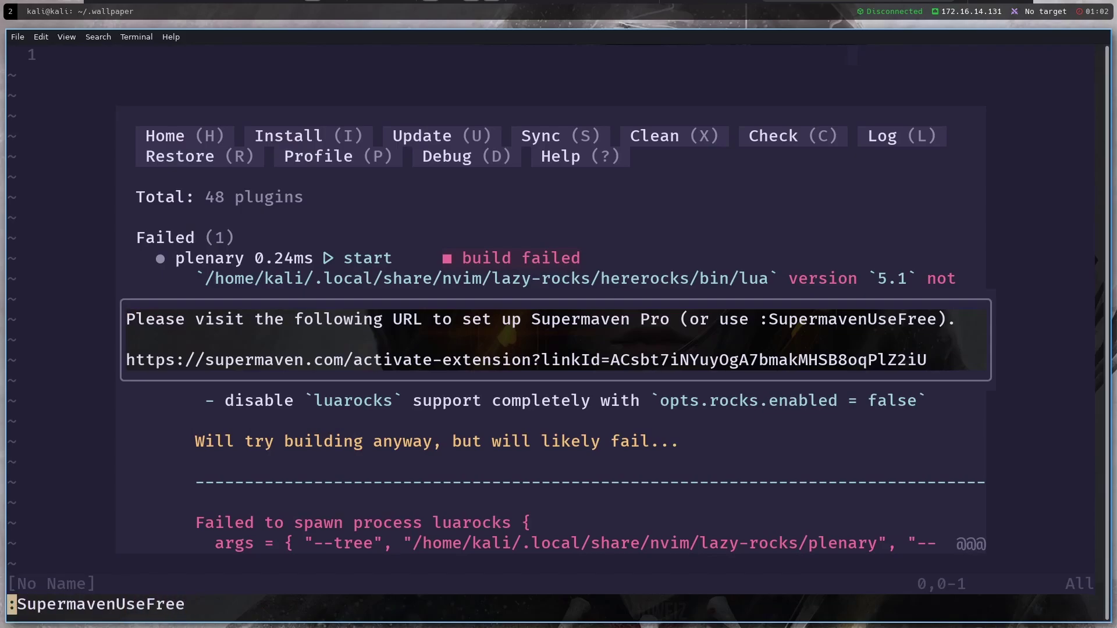
text(:q)
key(Return)
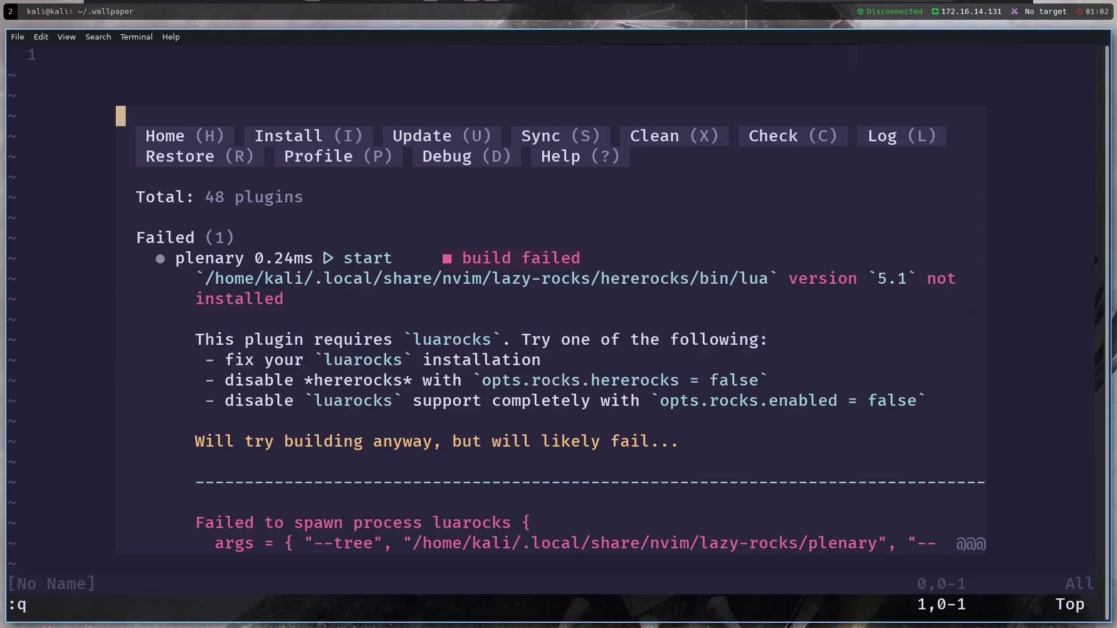
text(:q)
key(Return)
text(:q)
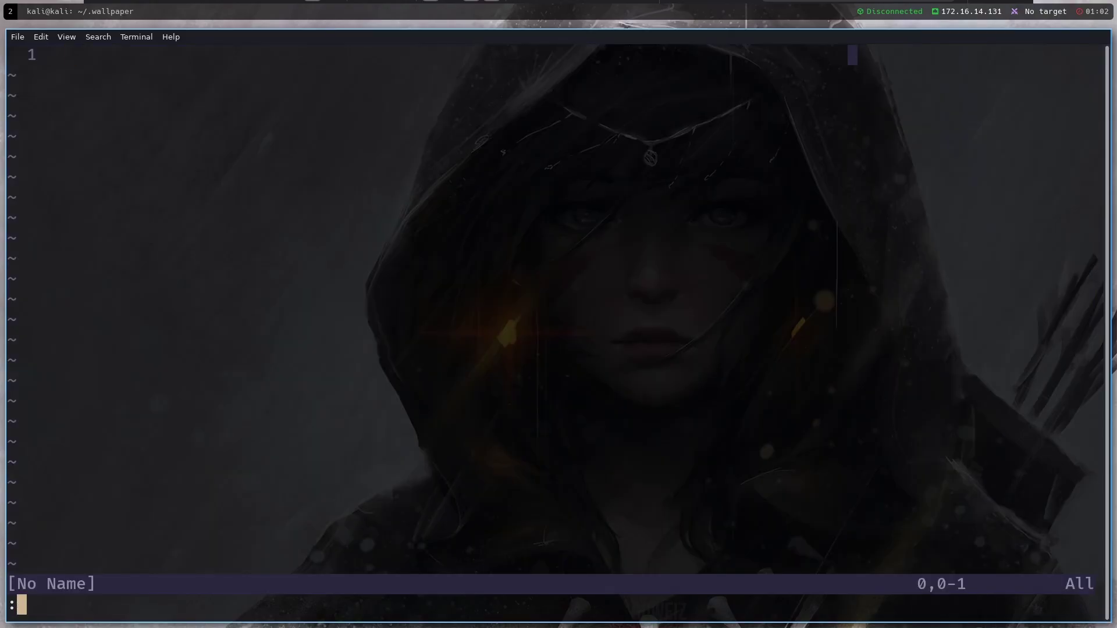
key(Return)
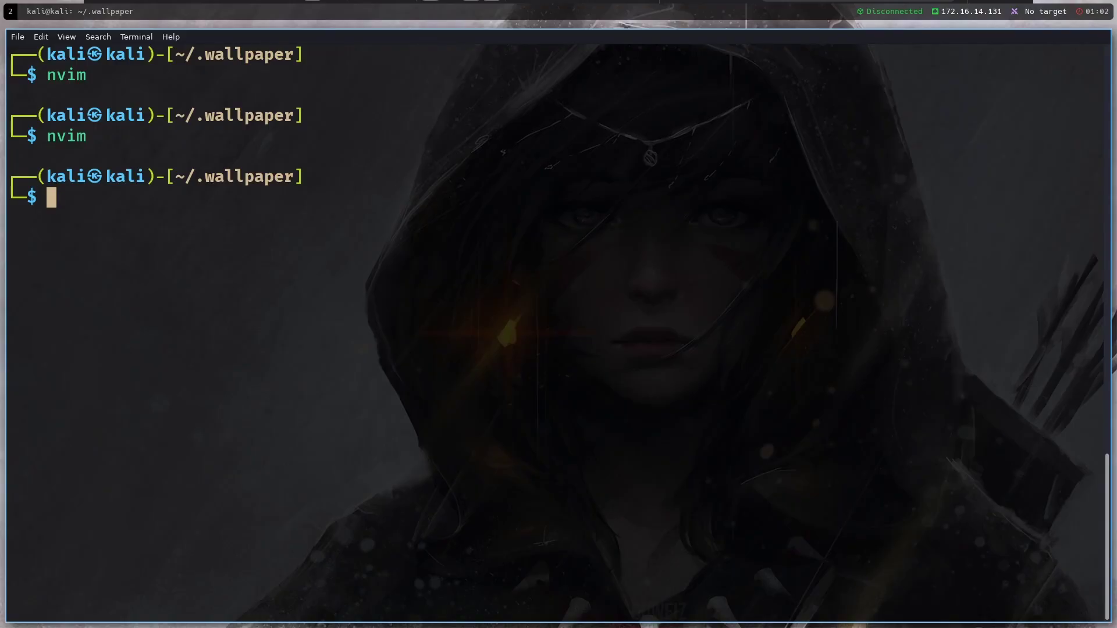
Type nvim ~/.config and bring up its folder completion list
text(nvim ~)
text(/.)
text(vo)
key(BackSpace)
key(BackSpace)
text(confi)
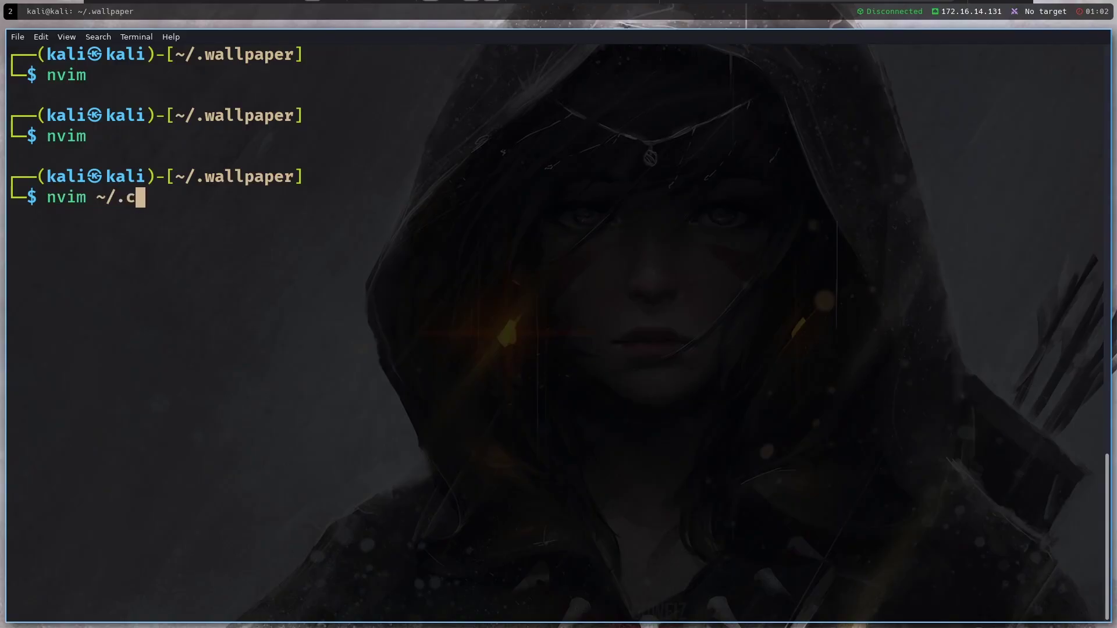
key(Tab)
key(Tab)
key(Tab)
key(Tab)
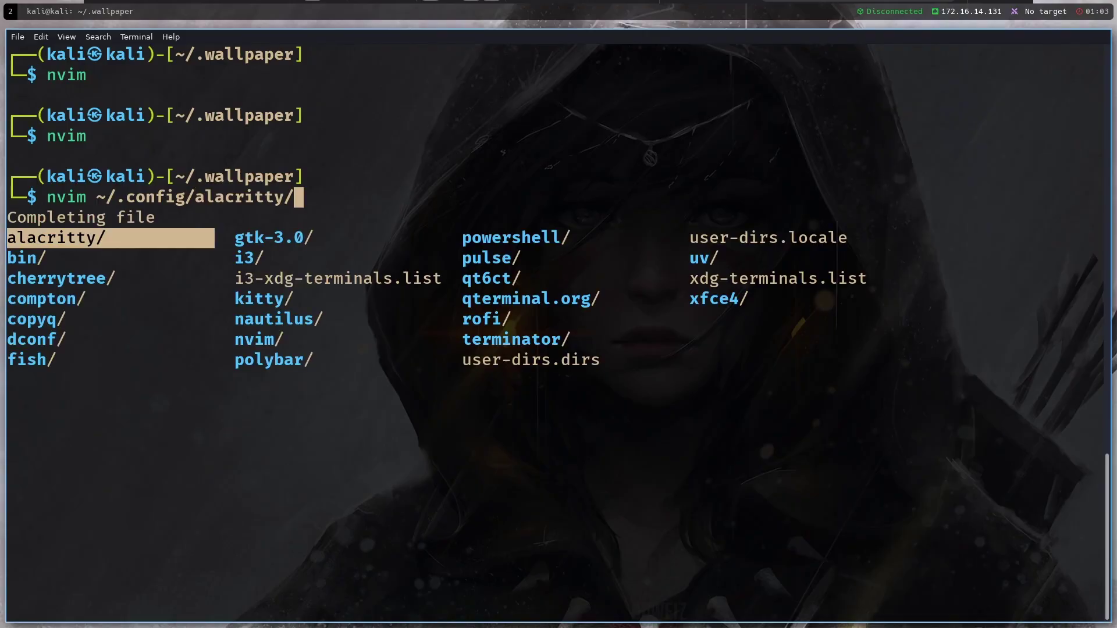
key(Tab)
key(Tab)
key(Tab)
key(shift+Tab)
key(shift+Tab)
key(shift+Tab)
key(shift+Tab)
Cycle through the completion choices and settle on ~/.config/bin/
drag(138, 238, 10, 239)
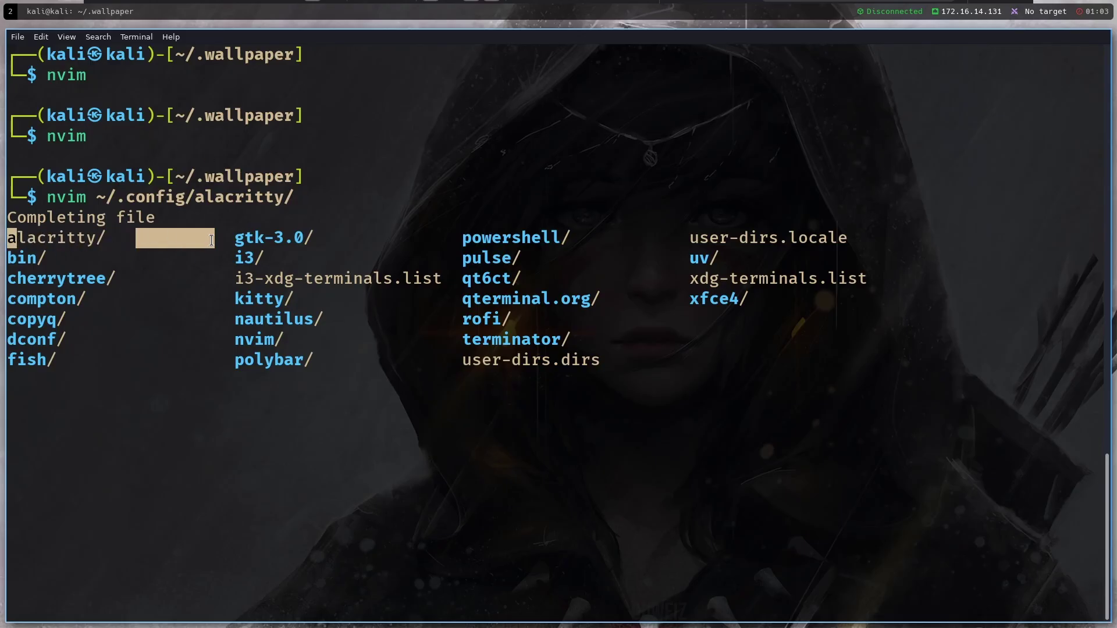
click(212, 142)
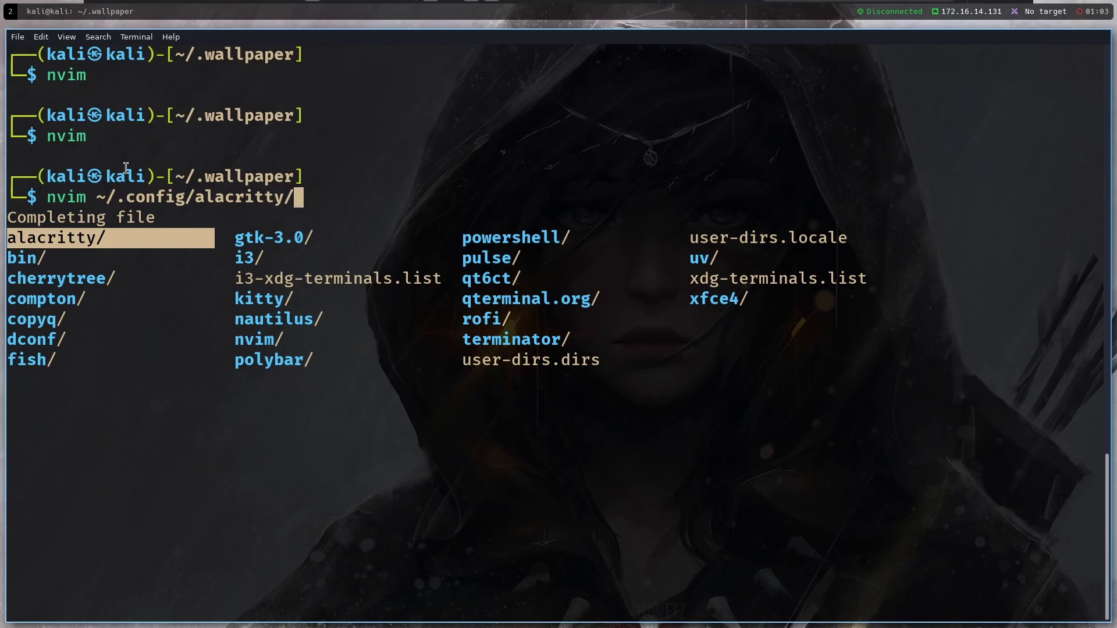
key(Tab)
key(shift+Tab)
key(Tab)
key(shift+Tab)
key(Tab)
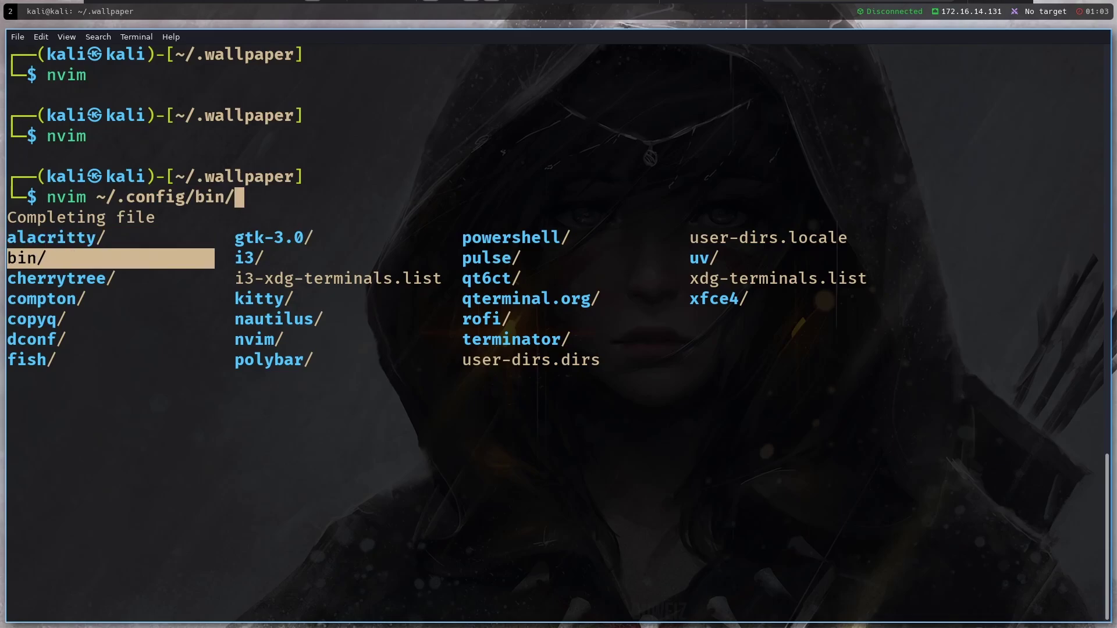
Open ~/.config/bin in Neovim and close the Lazy plugin window
key(Return)
key(Return)
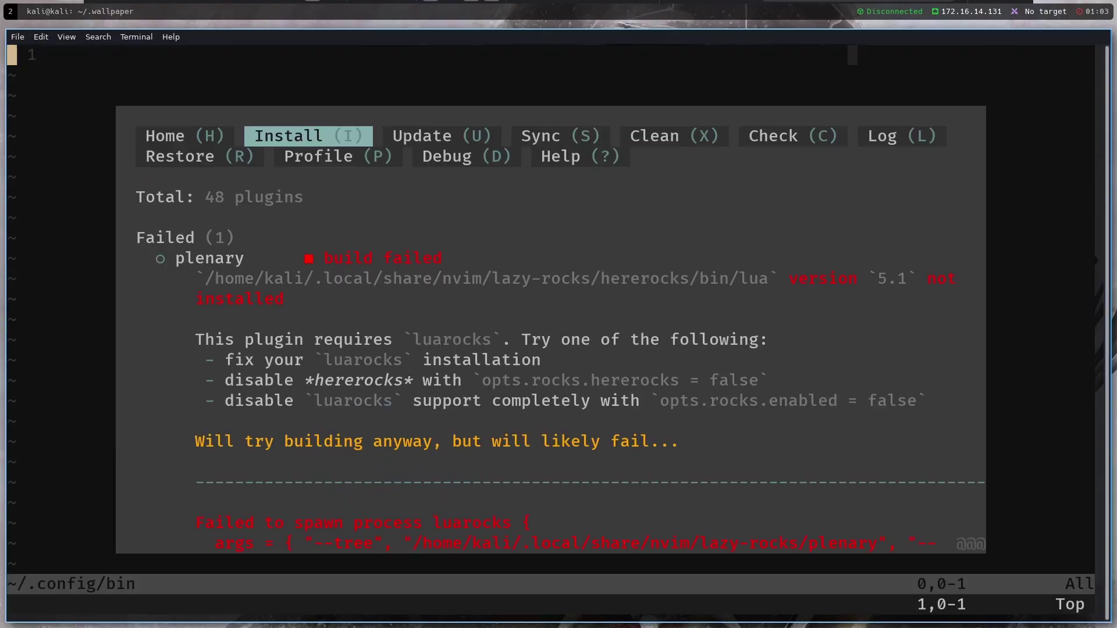
text(:q)
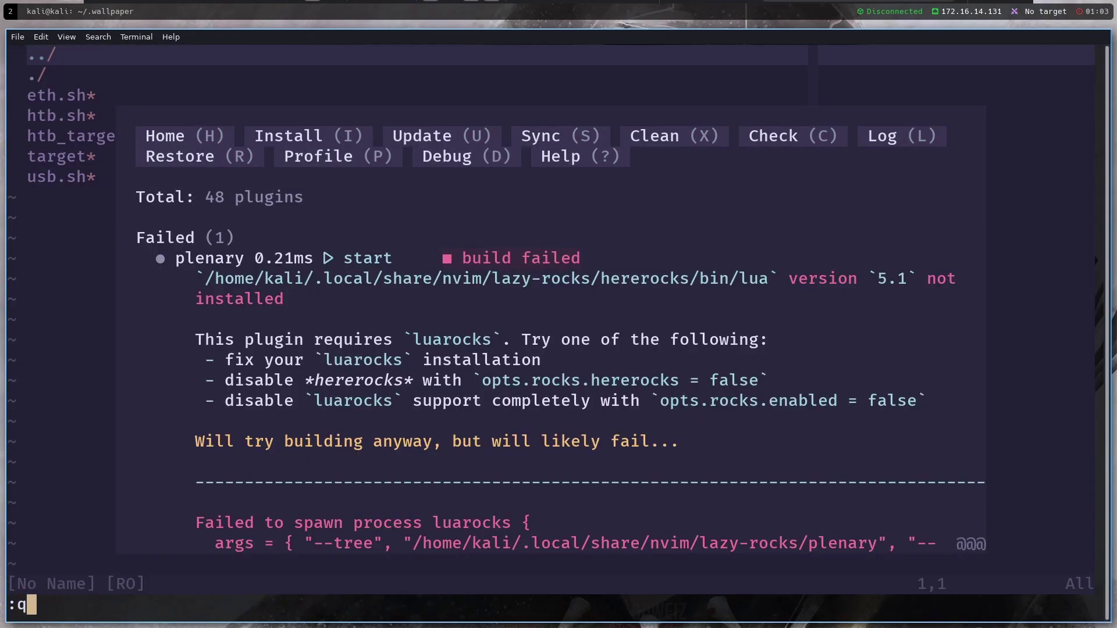
key(Return)
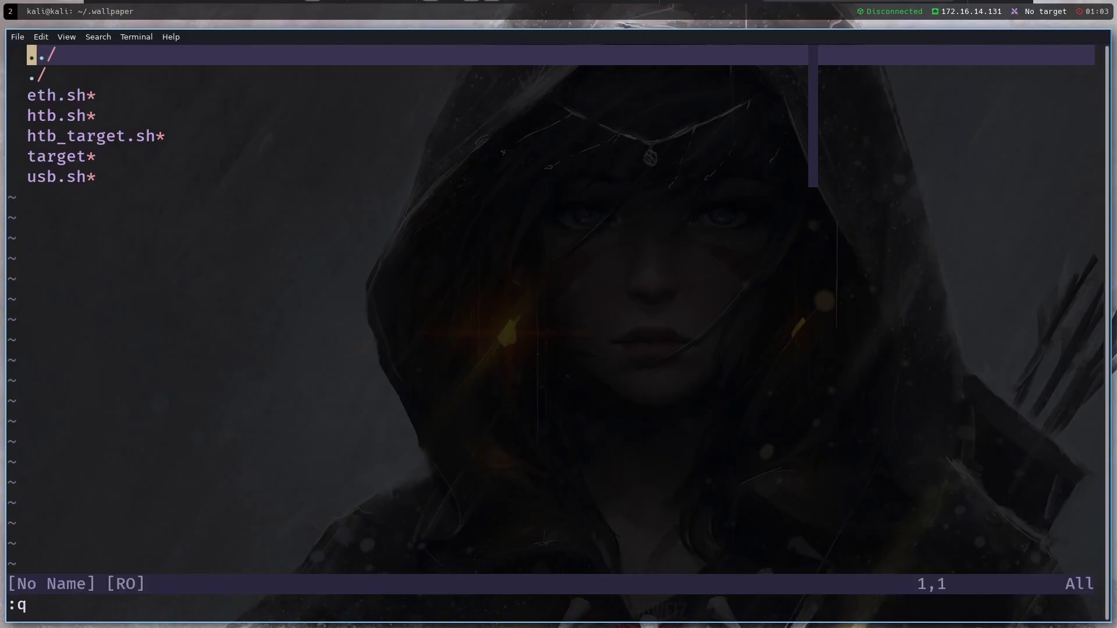
Open htb_target.sh, scroll through a few lines, and quit Neovim
key(j)
key(j)
key(j)
key(j)
key(Return)
key(j)
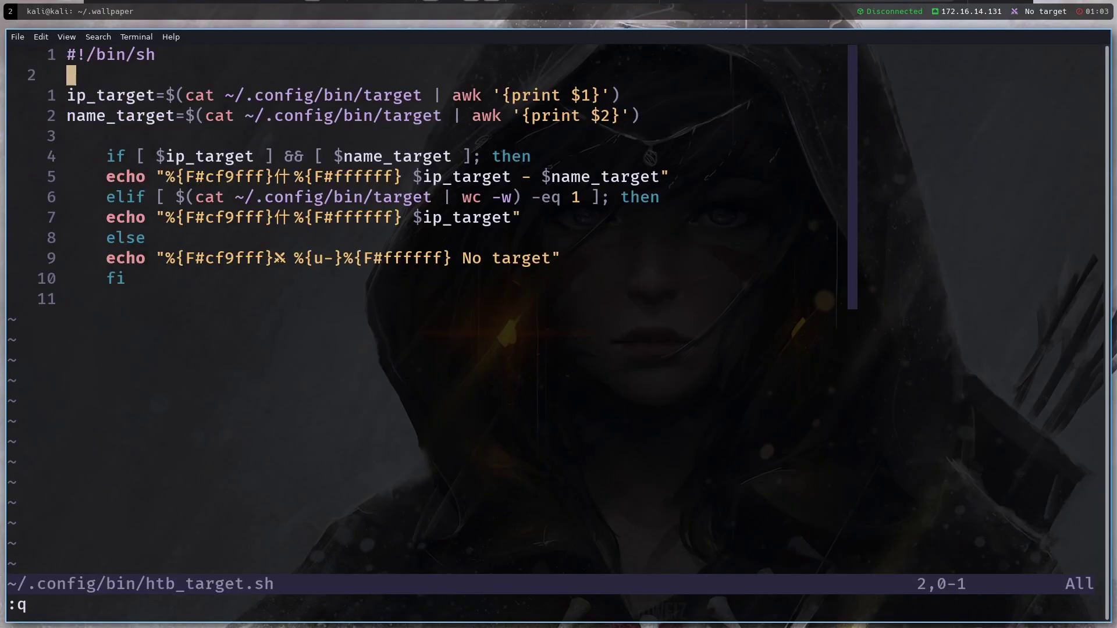
key(j)
key(j)
key(j)
key(j)
key(j)
key(j)
key(k)
key(k)
key(k)
key(k)
key(k)
key(k)
text(:q)
key(Return)
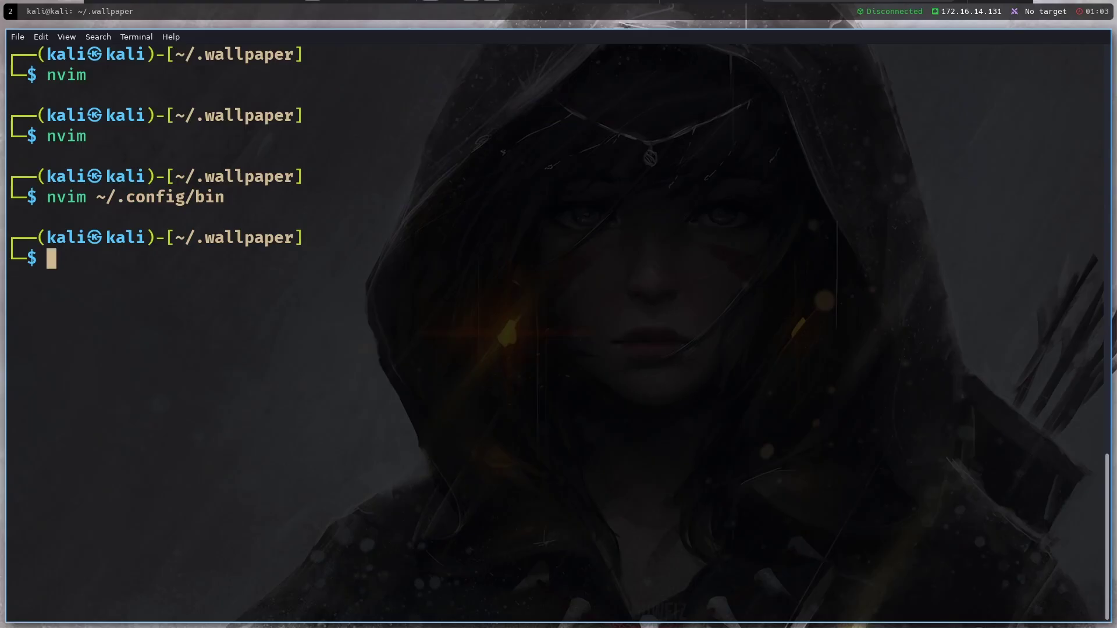
Open ~/.config/ in Neovim, dismissing the startup errors and the Lazy window
text(nvim ~/.config/)
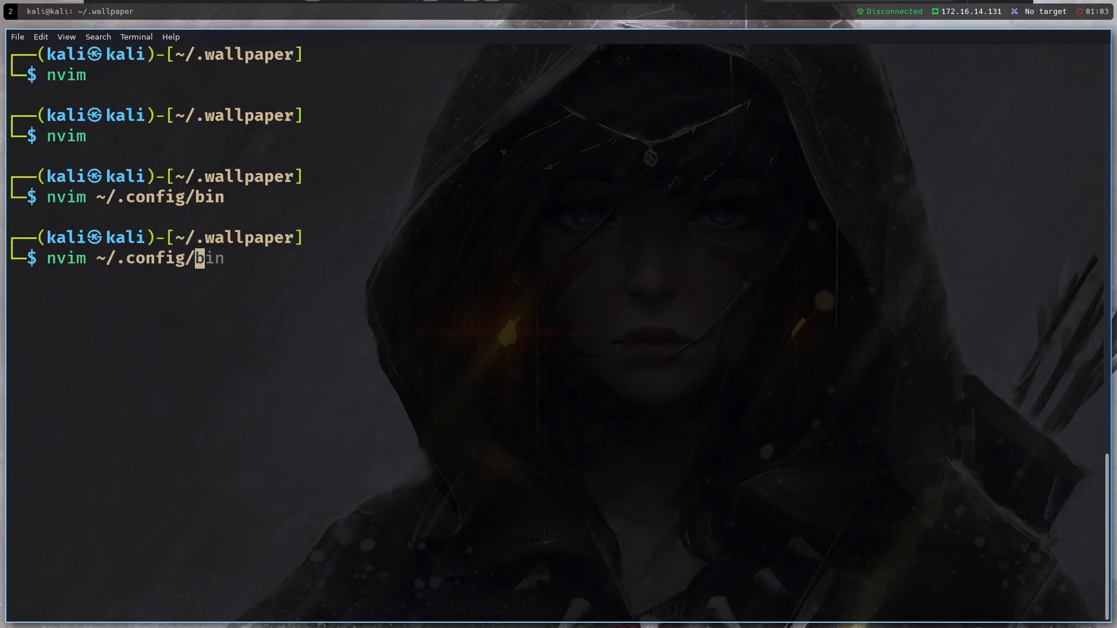
key(Return)
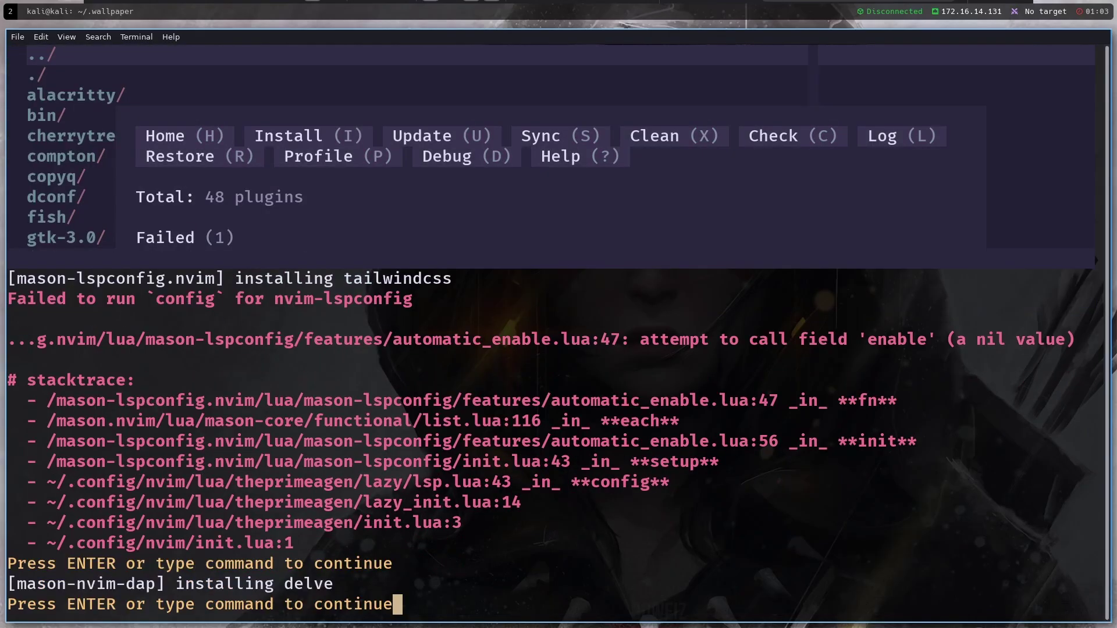
key(Return)
key(Return)
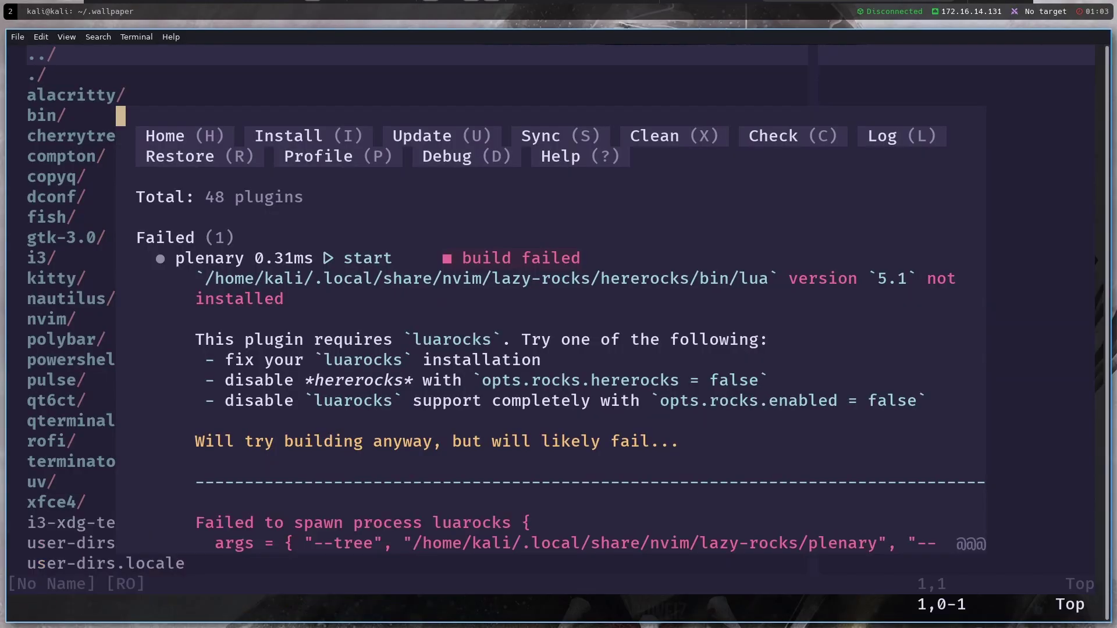
text(:q)
key(Return)
key(j)
key(j)
key(j)
key(j)
key(j)
key(j)
key(j)
key(j)
key(j)
text(:q)
key(Return)
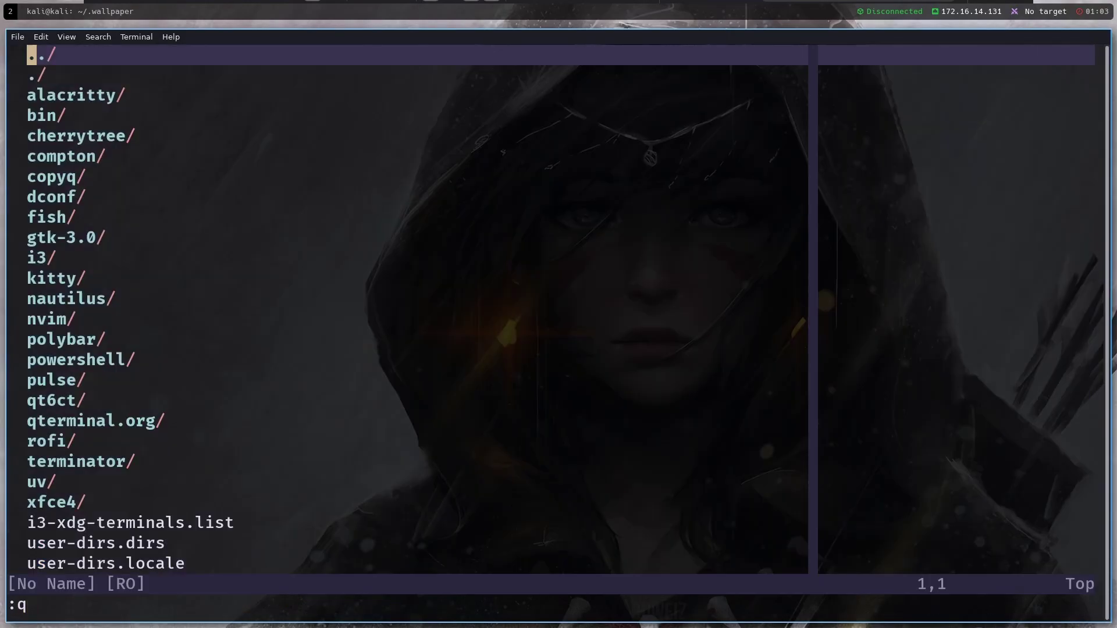
Browse the config folder listing among alacritty, bin, cherrytree and copyq
key(j)
key(j)
key(j)
key(j)
key(j)
key(k)
key(k)
key(k)
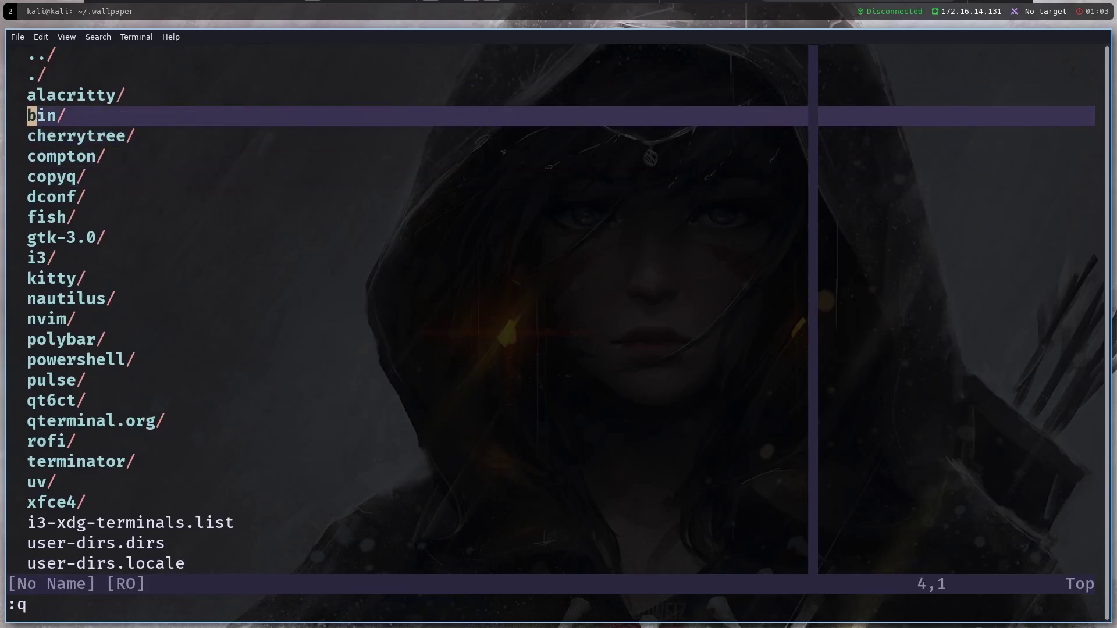
key(k)
key(j)
key(j)
key(j)
key(j)
key(j)
key(j)
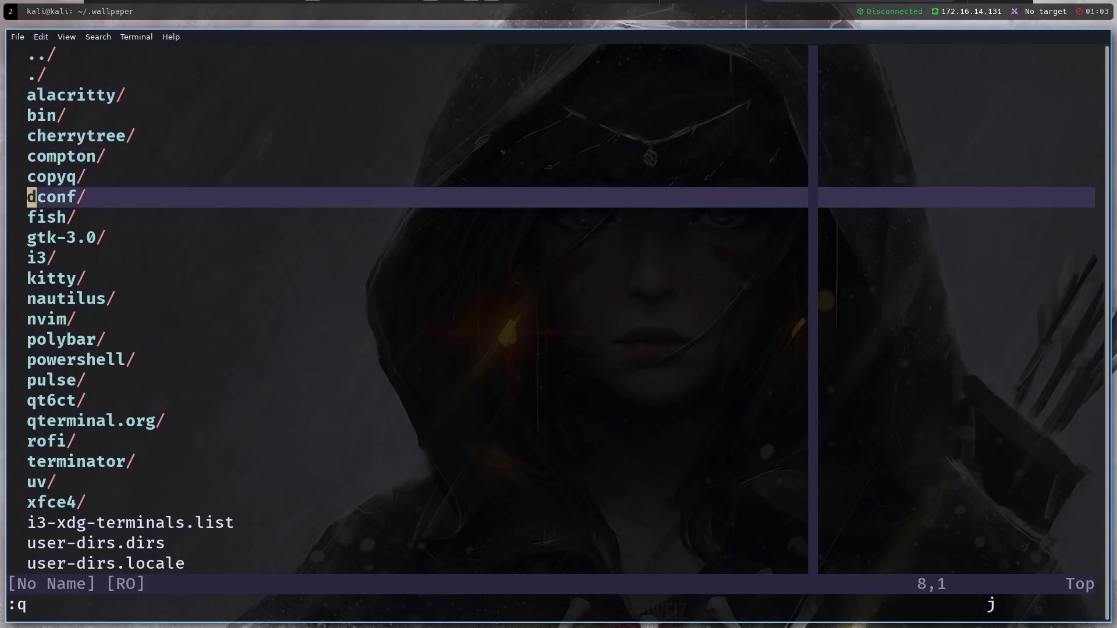
key(k)
key(k)
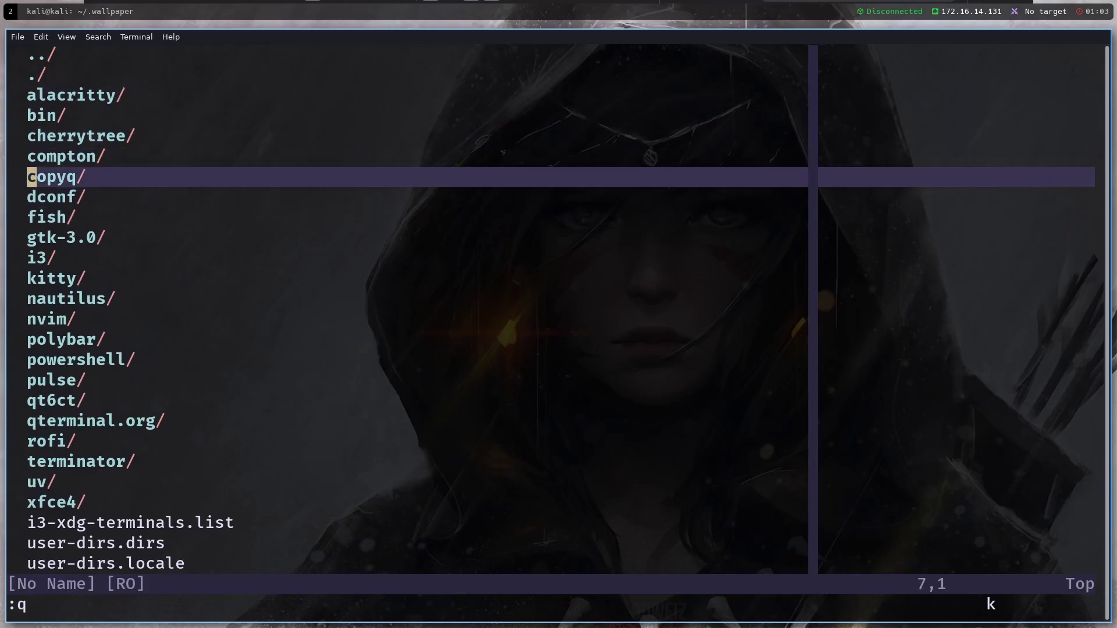
key(k)
key(k)
key(k)
key(k)
key(j)
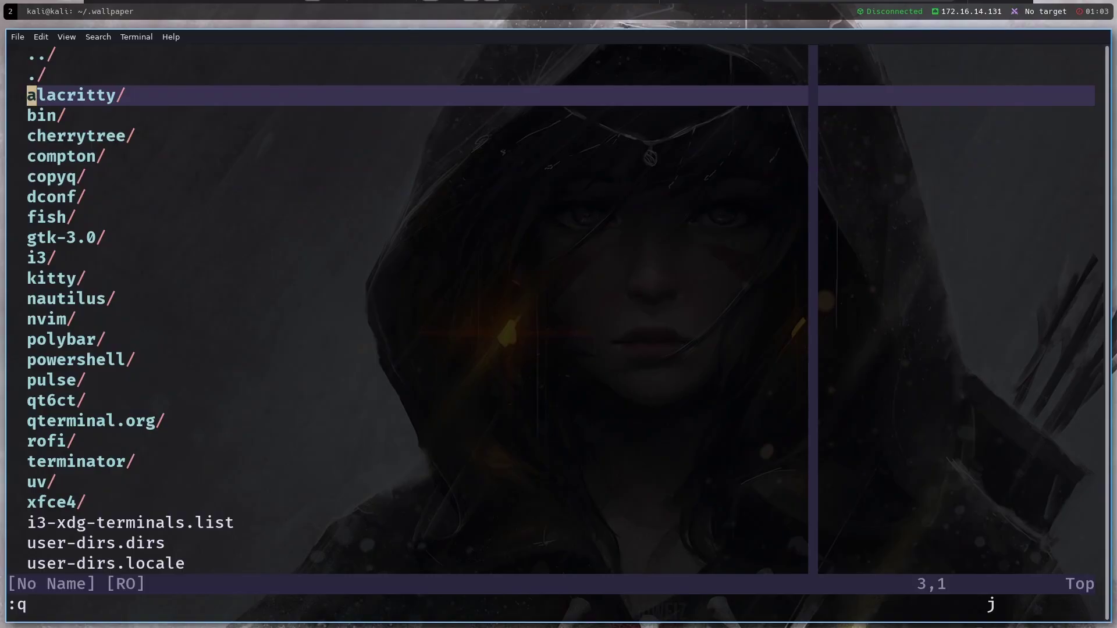
key(j)
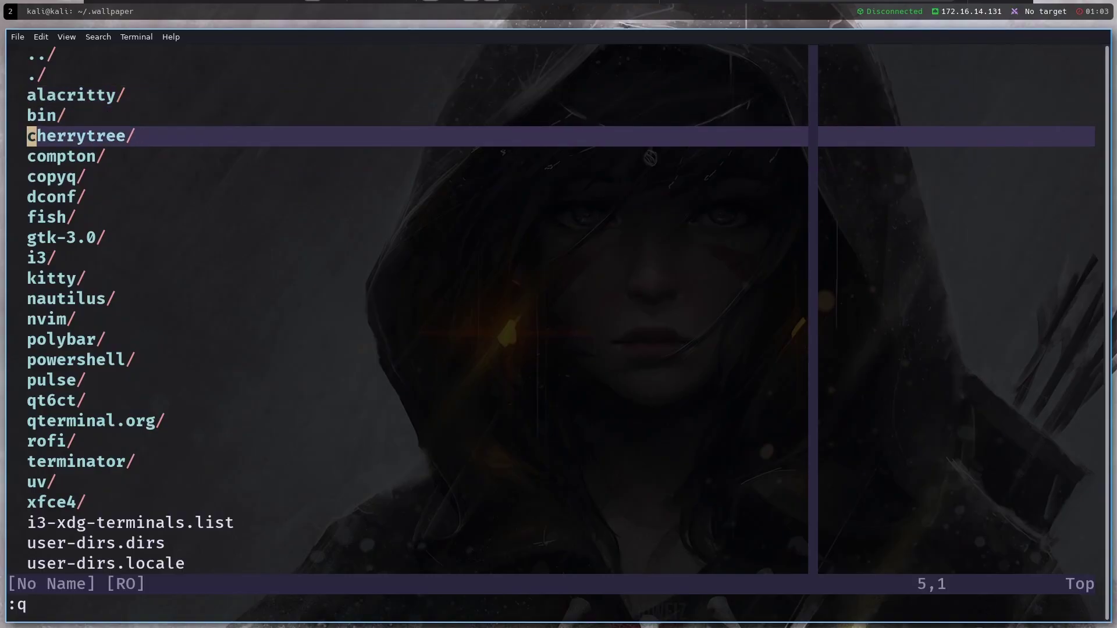
key(j)
key(j)
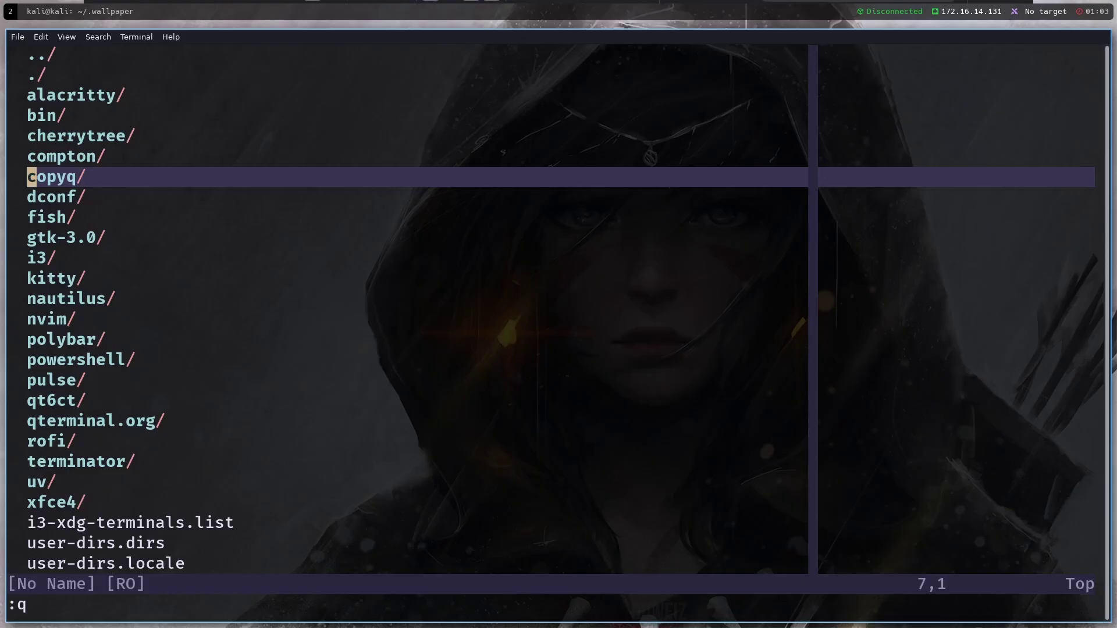
Bring up the CopyQ clipboard history, moving and enlarging its window
key(j)
key(super+v)
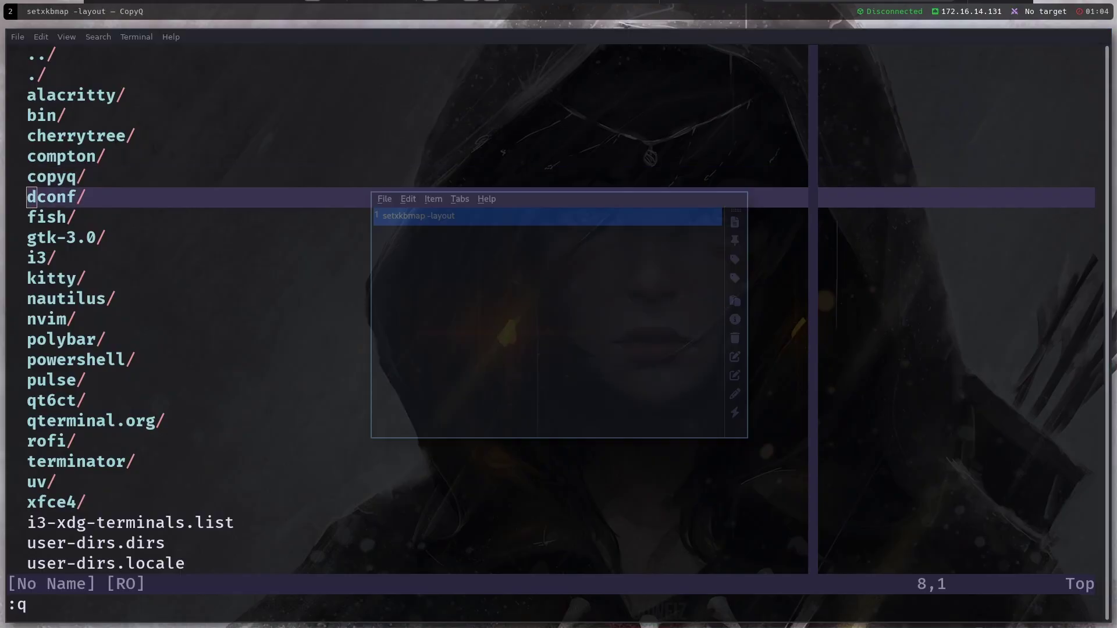
drag(481, 271, 381, 227)
key(Escape)
Copy listing text down to kitty.conf and drag the setxkbmap -layout entry above it in CopyQ
drag(58, 278, 53, 117)
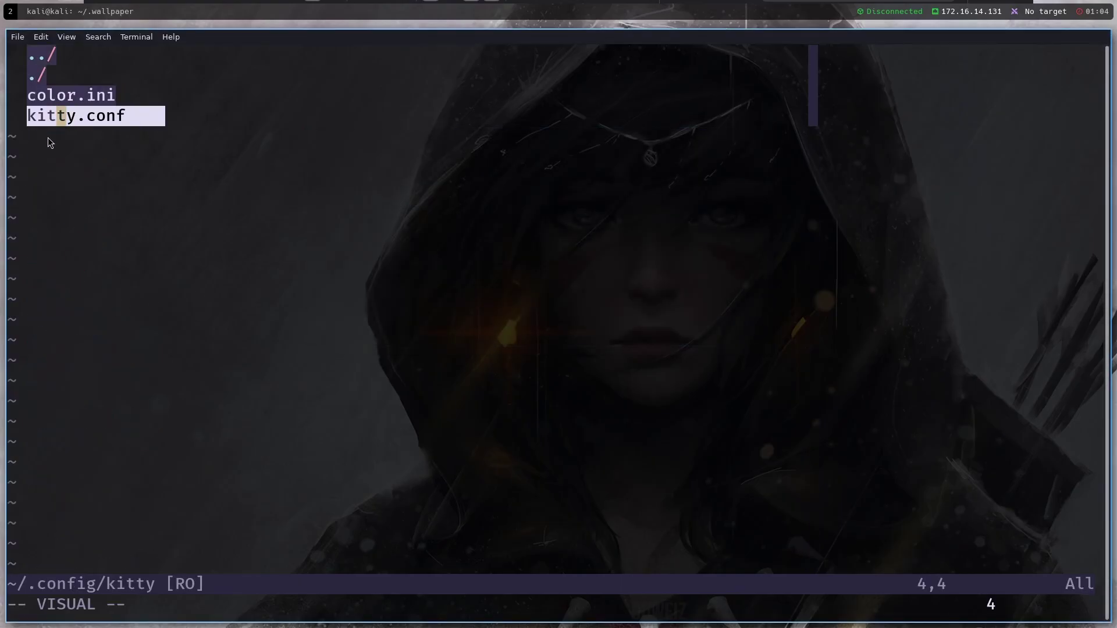
key(super+v)
drag(361, 181, 389, 220)
key(Escape)
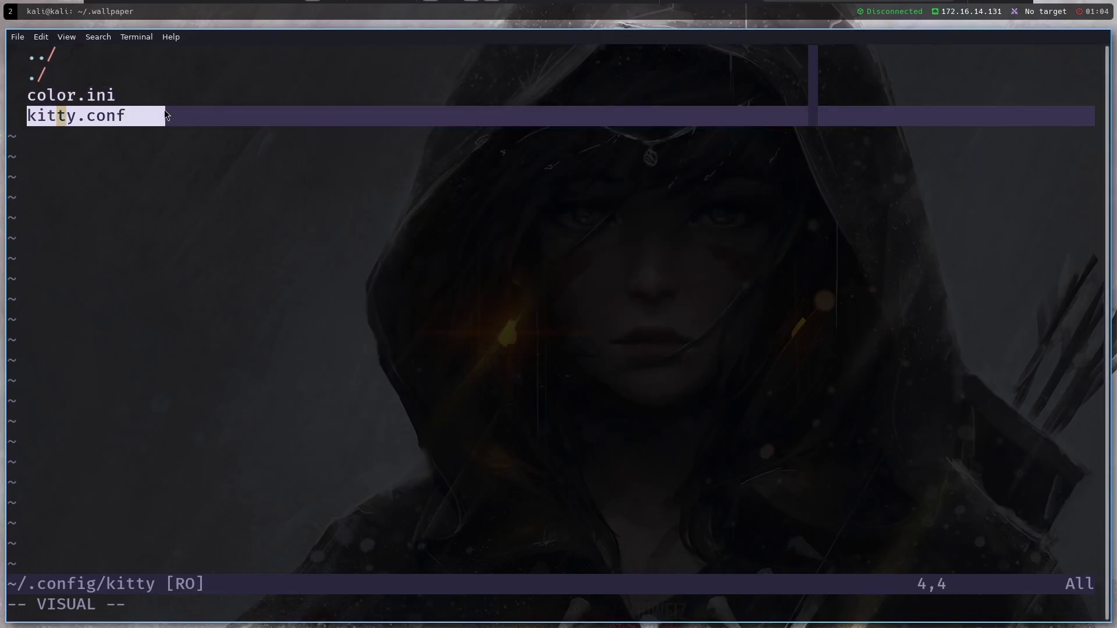
Go back up to ~/.config and move down through the folders into i3
key(Up)
key(Up)
key(Up)
key(Return)
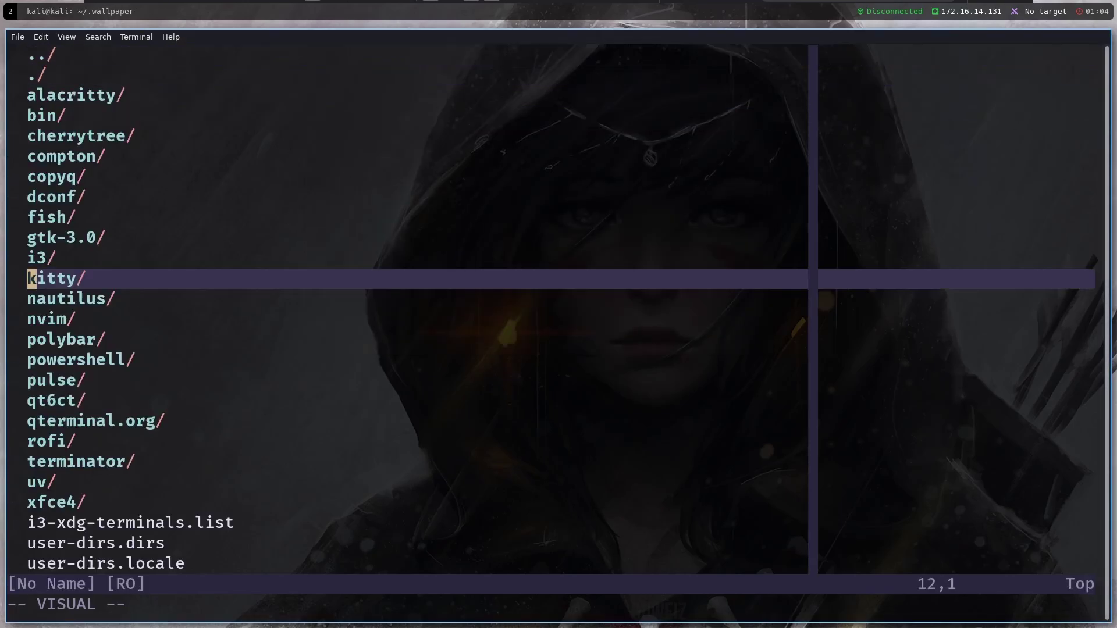
key(k)
key(k)
key(k)
key(k)
key(k)
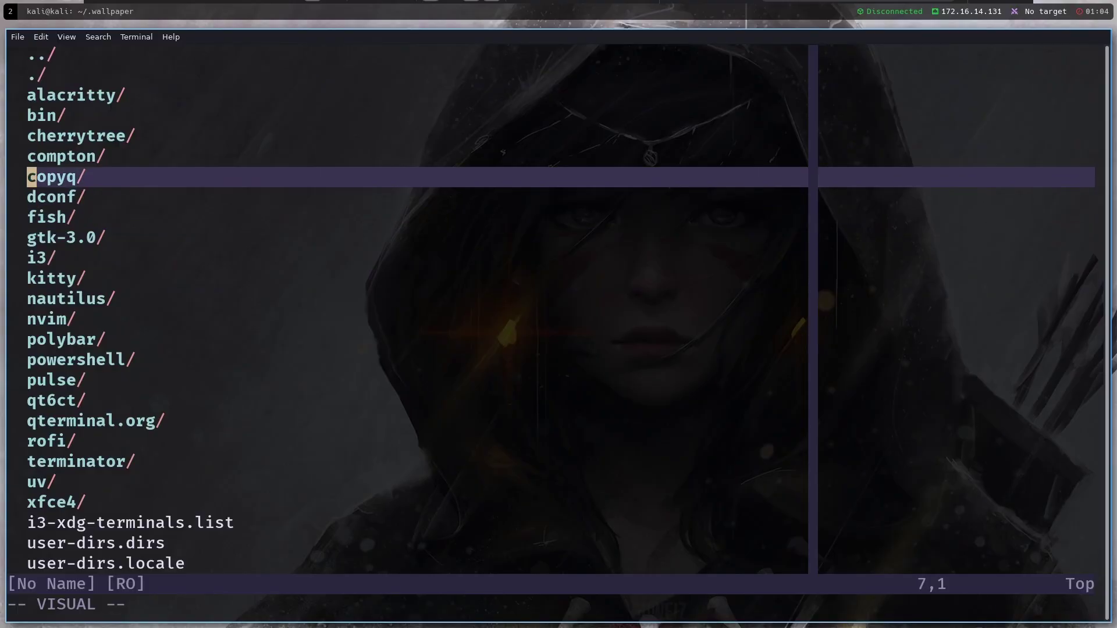
key(j)
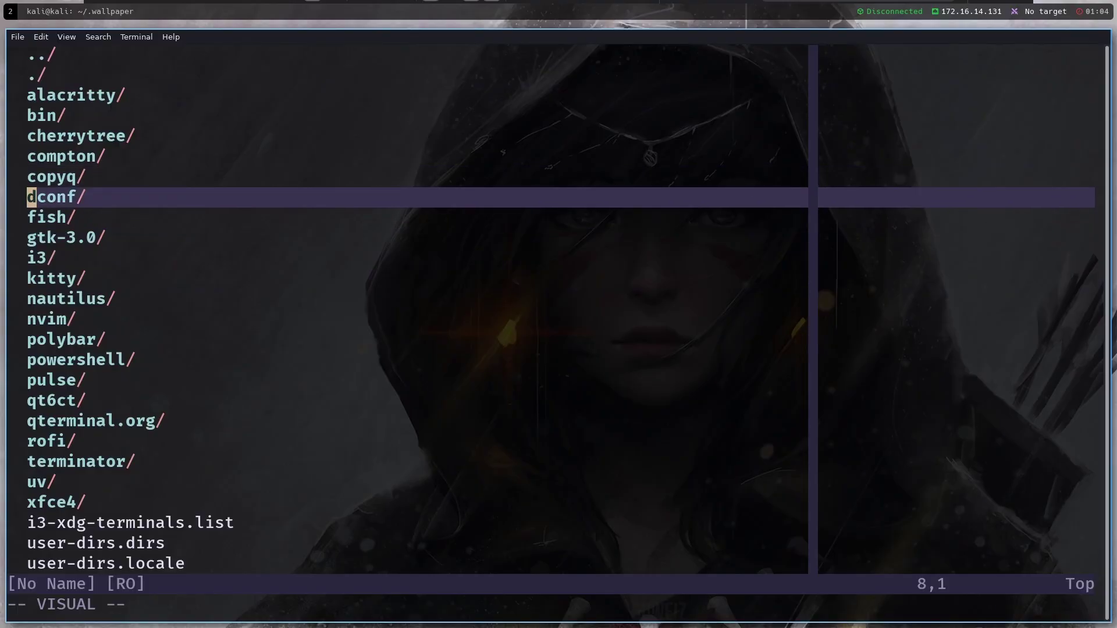
key(j)
key(k)
key(j)
key(j)
key(j)
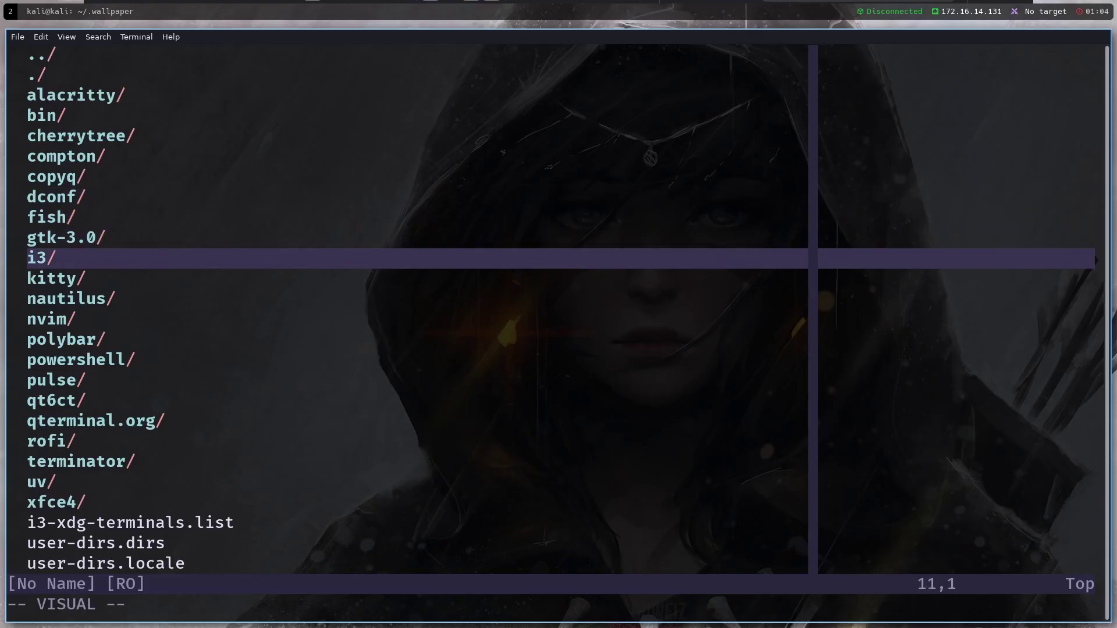
key(Return)
key(j)
key(j)
key(j)
key(j)
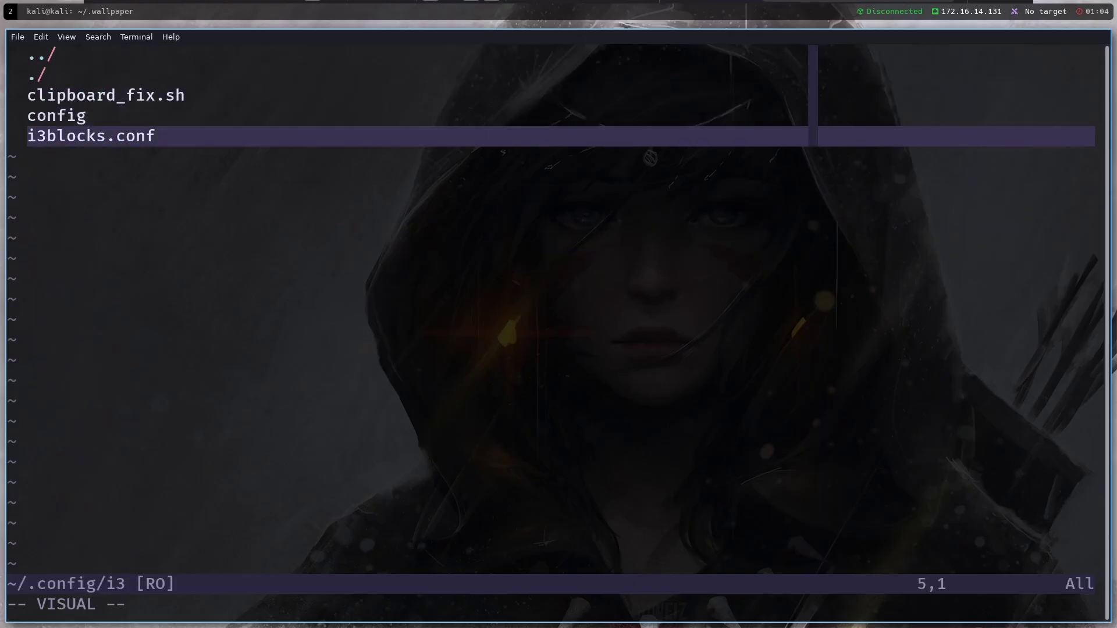
Open the i3 config file and navigate near its end to the wallpaper shortcut
key(k)
key(Return)
key(j)
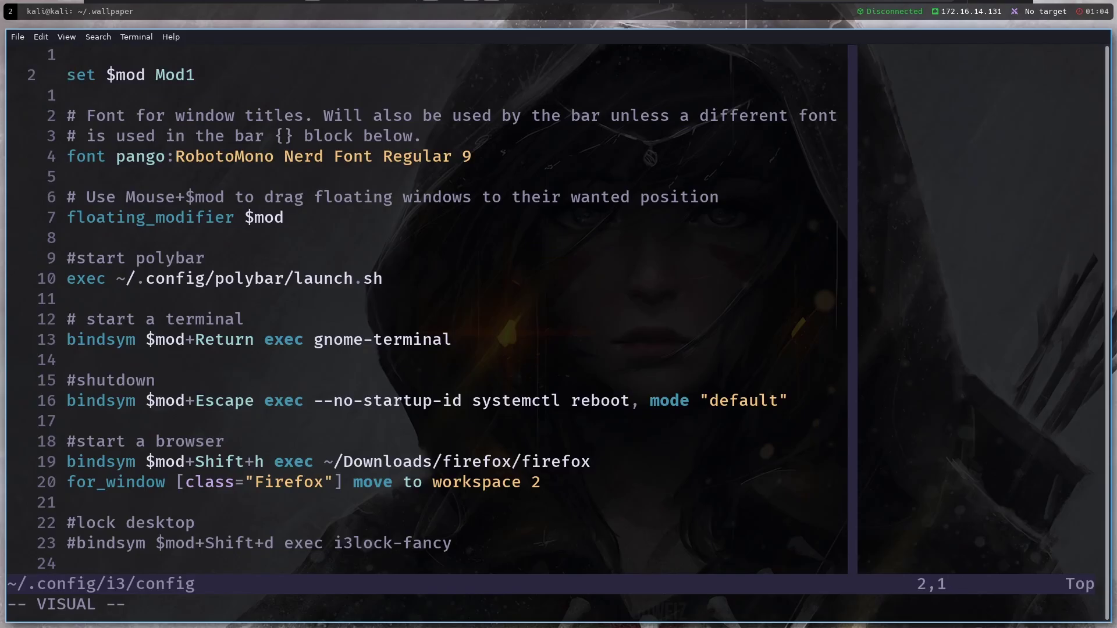
key(j)
key(j)
key(j)
key(j)
key(j)
key(j)
key(j)
key(j)
key(j)
key(j)
key(j)
key(j)
key(shift+g)
key(k)
key(k)
key(k)
key(k)
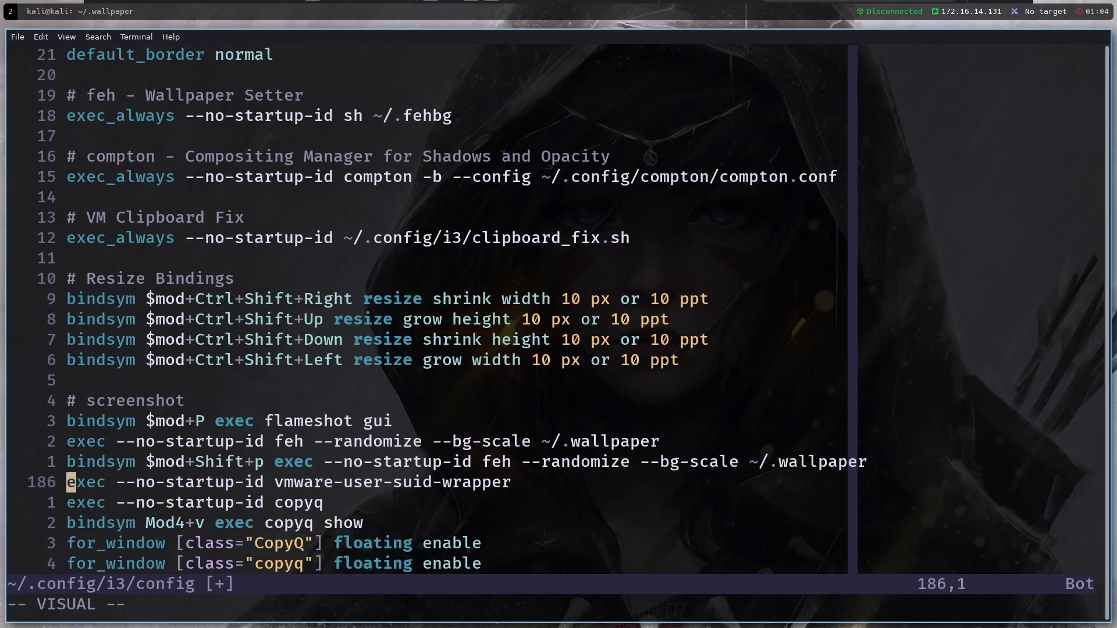
key(j)
key(j)
key(k)
key(k)
key(k)
key(k)
key(j)
Move along the $mod+Shift+p wallpaper shortcut line word by word
key(w)
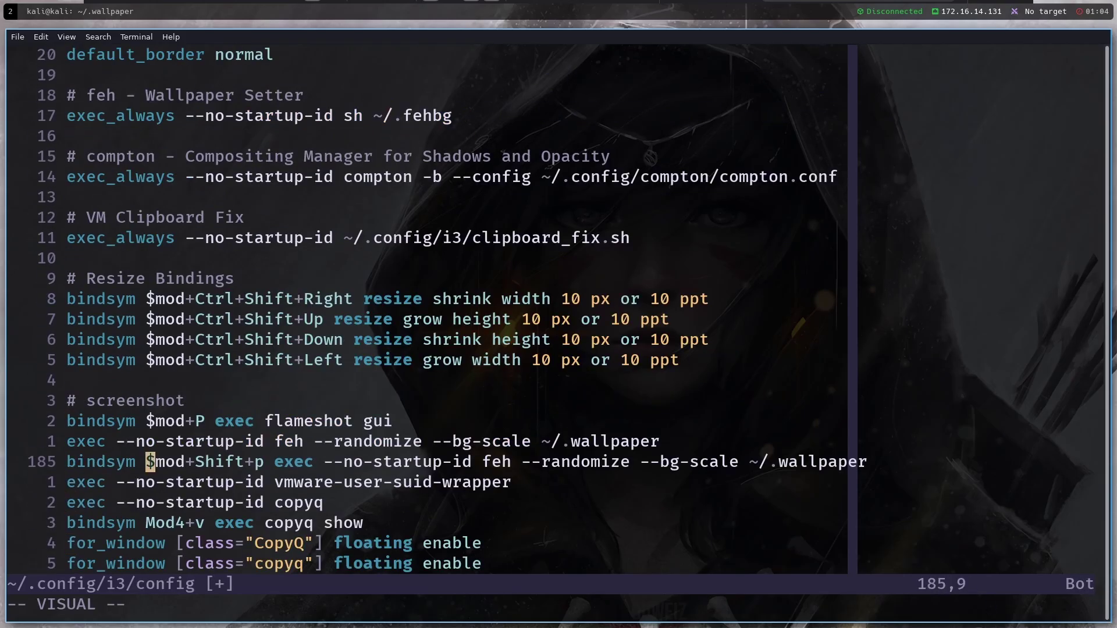
key(w)
key(w)
key(b)
key(2)
key(l)
key(l)
key(Escape)
key(l)
key(l)
key(l)
key(l)
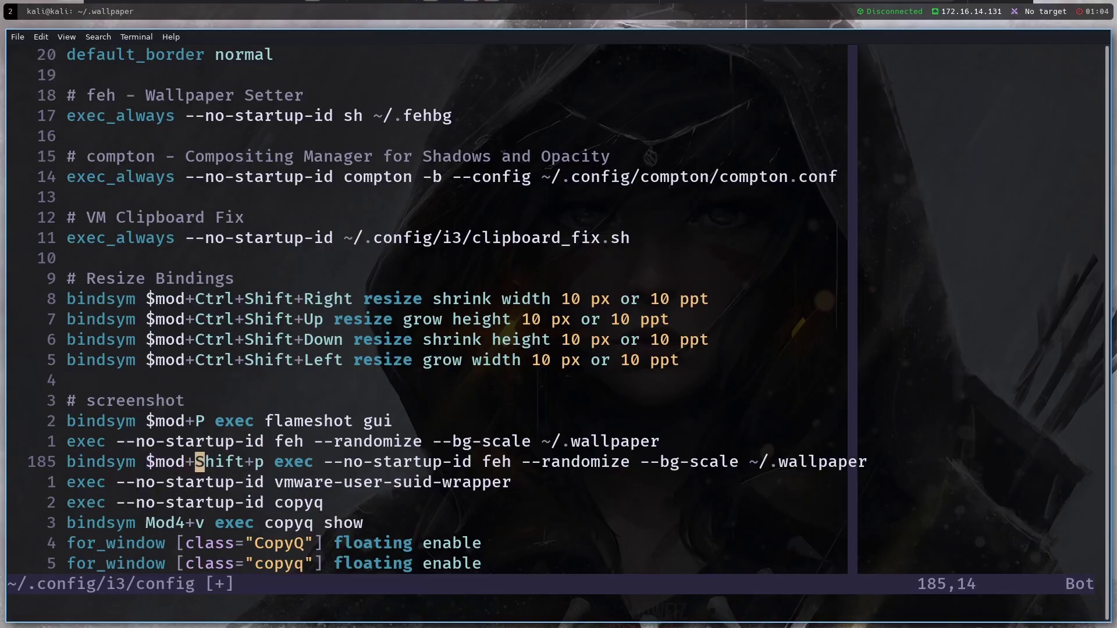
key(l)
key(l)
key(l)
key(l)
key(l)
key(l)
key(l)
key(l)
key(l)
key(l)
key(l)
key(l)
key(l)
key(l)
key(l)
key(l)
key(l)
key(l)
key(l)
key(l)
key(l)
key(l)
key(l)
key(l)
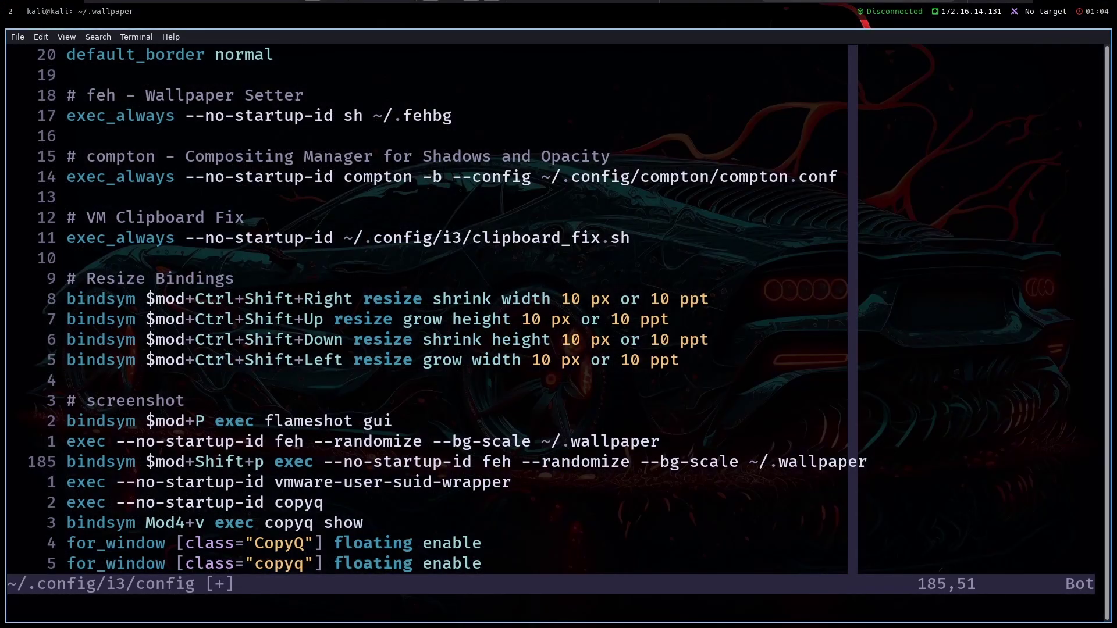
Reach the flameshot shortcut line under the screenshot heading and launch Flameshot with Super+P
key(k)
key(h)
key(h)
key(h)
key(h)
key(h)
key(h)
key(h)
key(h)
key(h)
key(h)
key(h)
key(h)
key(h)
key(h)
key(h)
key(h)
key(h)
key(h)
key(h)
key(h)
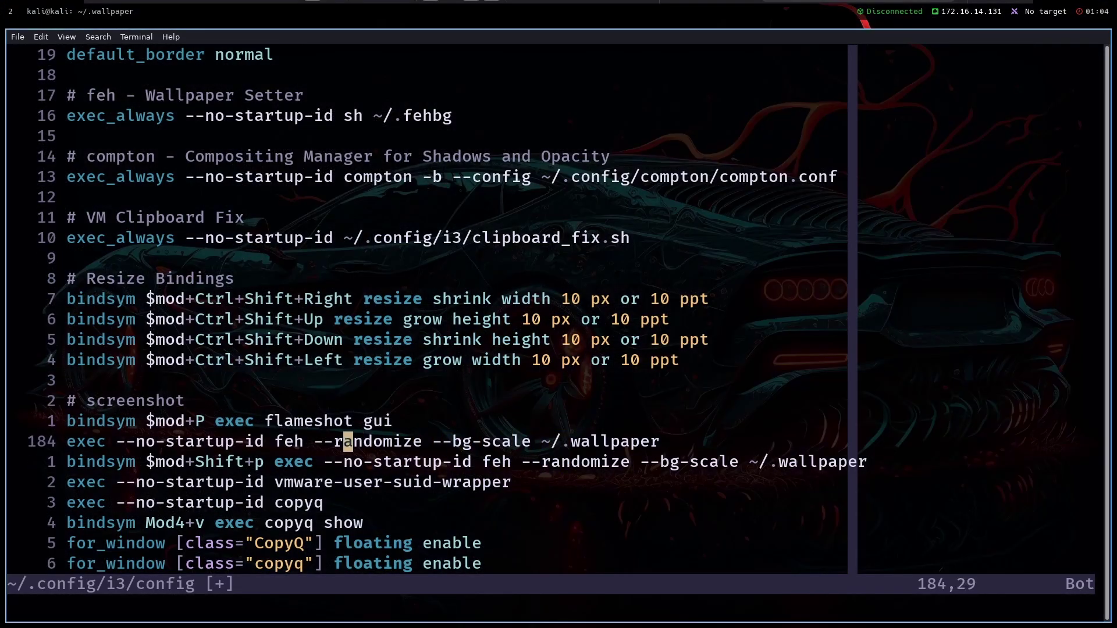
key(h)
key(h)
key(h)
key(h)
key(h)
key(h)
key(h)
key(h)
key(h)
key(h)
key(h)
key(h)
key(k)
key(h)
key(h)
key(h)
key(h)
key(k)
key(h)
key(j)
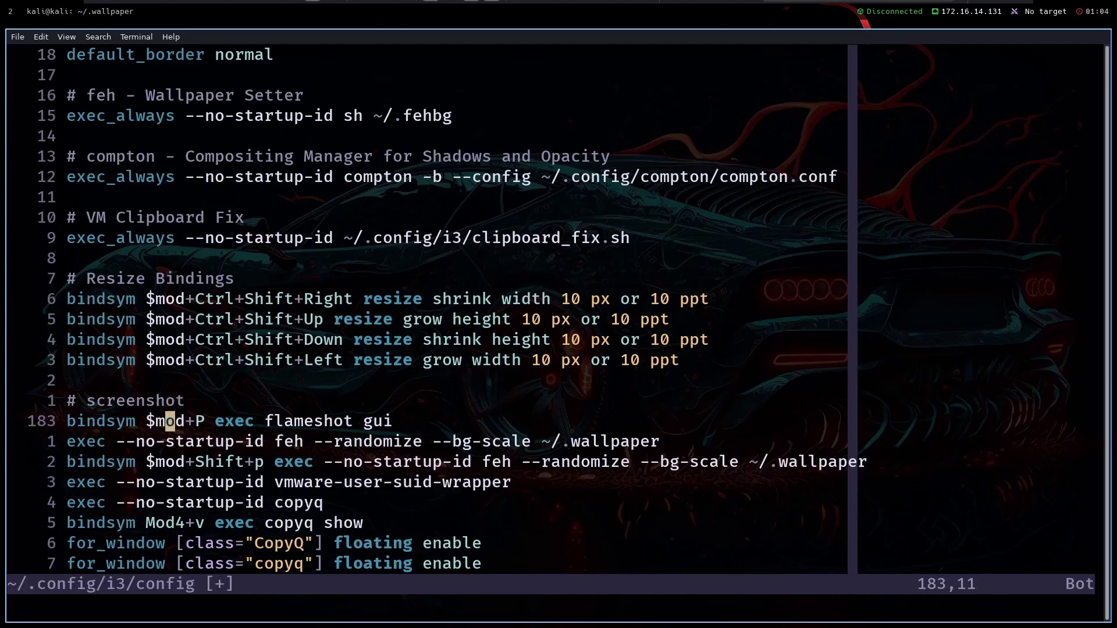
key(super+p)
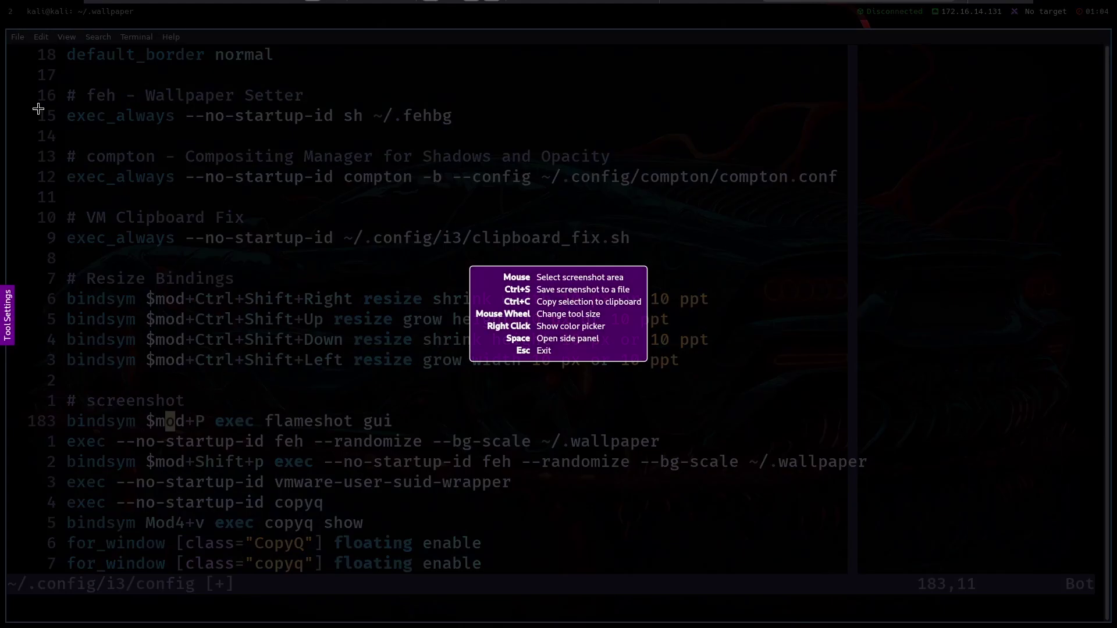
Cancel the full-screen Flameshot capture and browse up through the i3 config to its top
drag(6, 9, 884, 549)
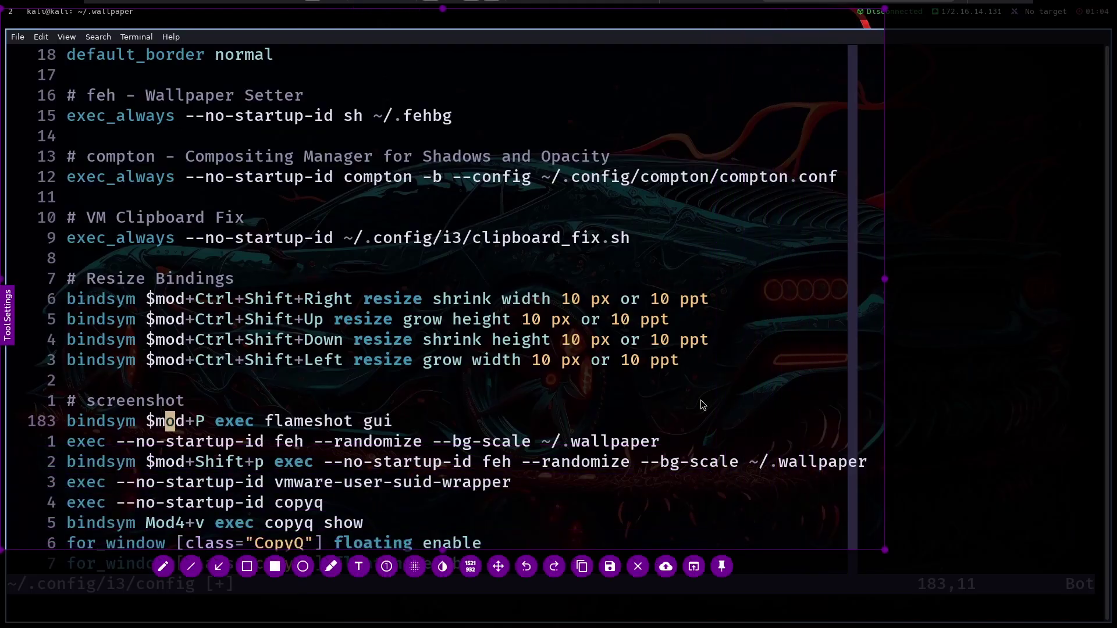
key(Return)
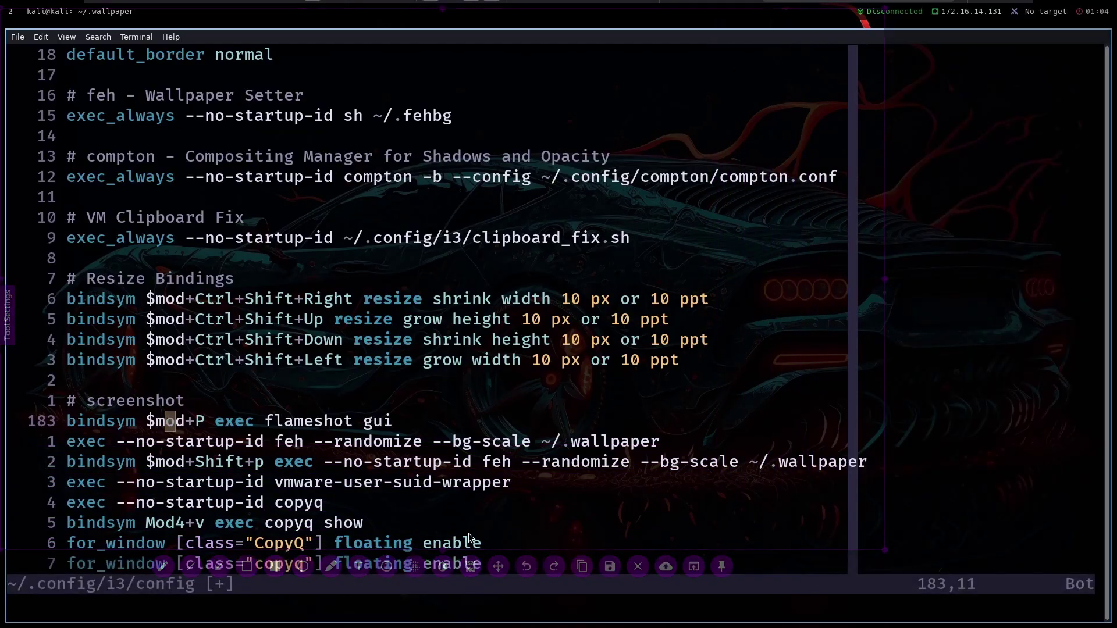
key(k)
key(k)
key(k)
key(k)
key(k)
key(k)
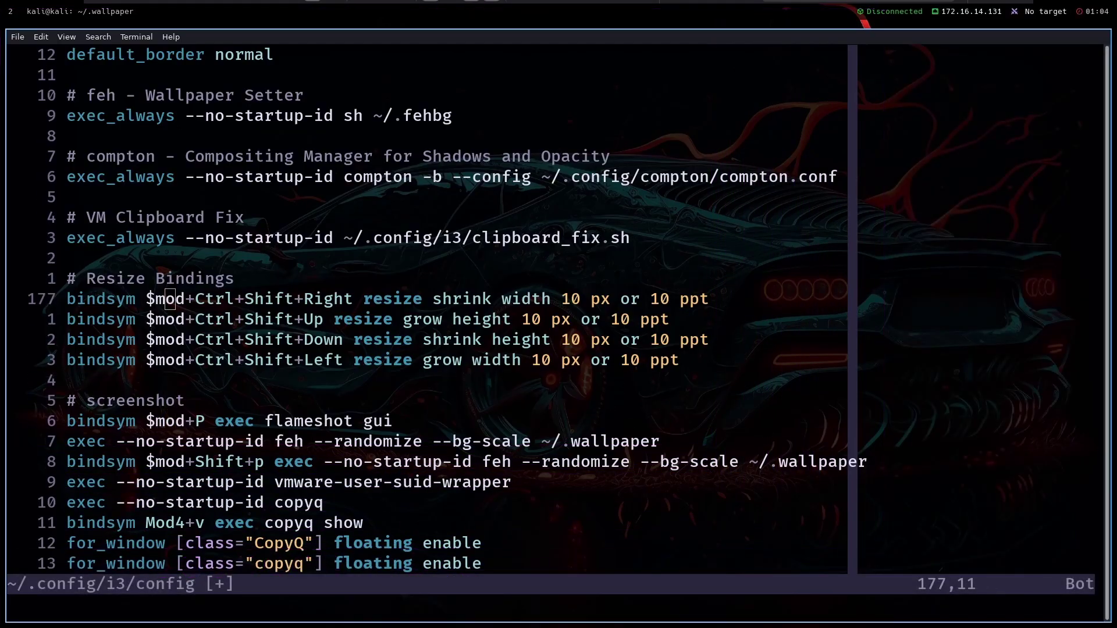
click(308, 482)
key(k)
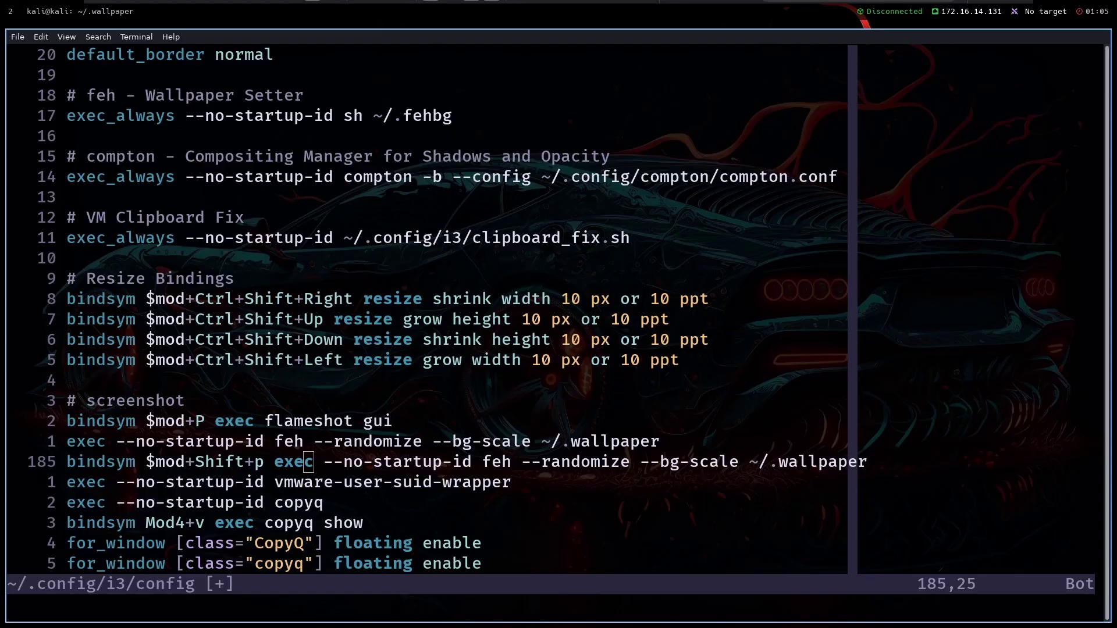
key(k)
key(k)
key(k)
key(k)
key(k)
key(k)
key(k)
key(k)
key(k)
key(k)
key(k)
key(k)
key(k)
key(k)
key(k)
key(k)
key(k)
key(k)
key(k)
key(k)
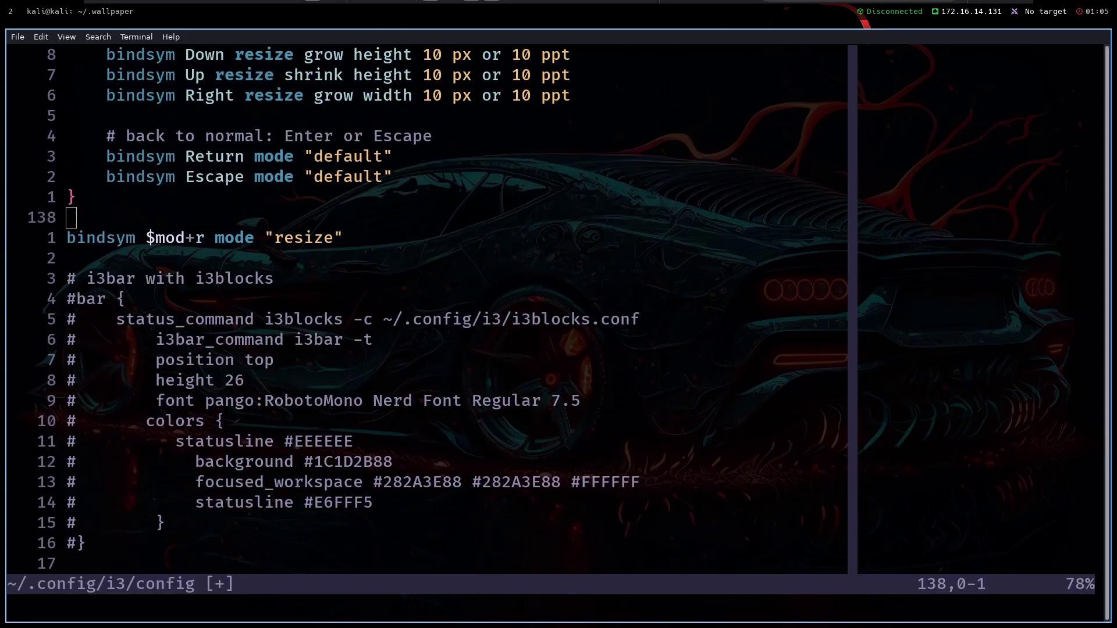
key(k)
key(k)
key(k)
key(k)
key(k)
key(k)
key(k)
key(k)
key(k)
key(k)
key(k)
key(k)
key(k)
key(k)
key(k)
key(k)
key(k)
key(k)
key(k)
key(k)
key(g)
key(g)
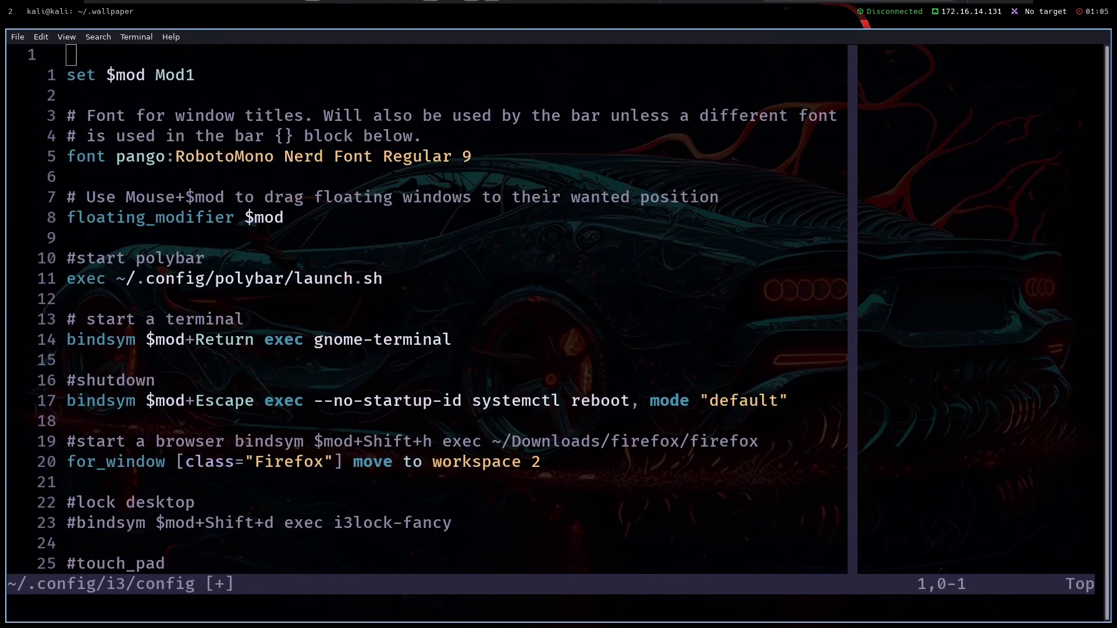
key(j)
key(j)
key(j)
key(j)
key(j)
key(j)
key(j)
key(j)
key(j)
key(j)
key(j)
key(j)
key(j)
key(j)
key(j)
key(j)
key(j)
key(j)
key(j)
key(j)
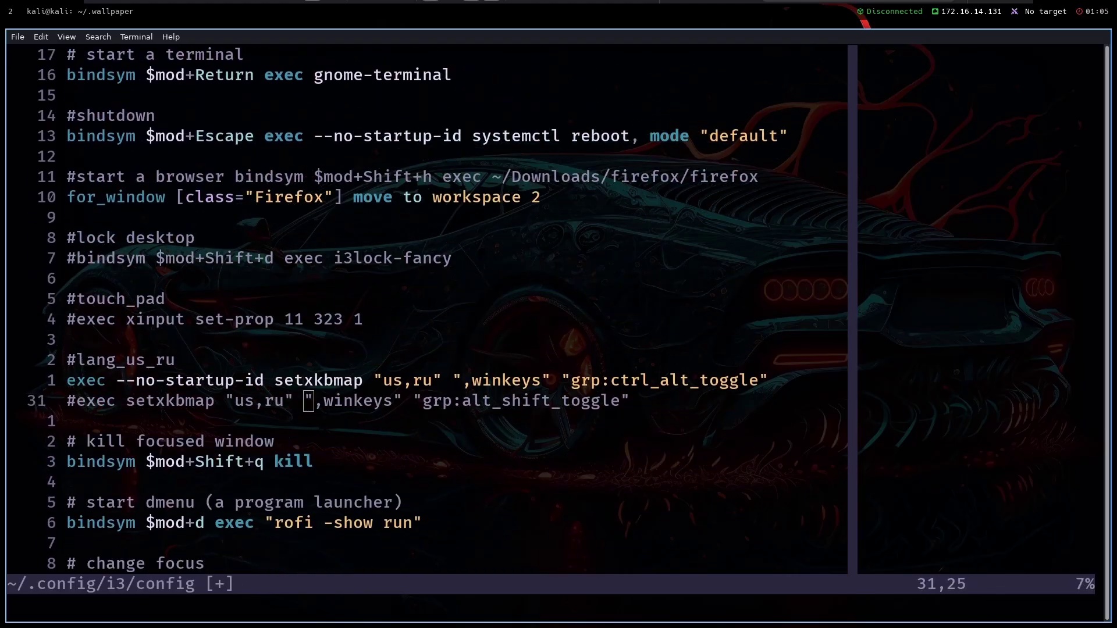
key(k)
key(k)
key(k)
key(k)
key(k)
key(k)
key(k)
key(k)
key(k)
key(k)
key(k)
key(k)
key(k)
key(k)
key(k)
key(k)
key(k)
key(k)
key(k)
key(k)
key(k)
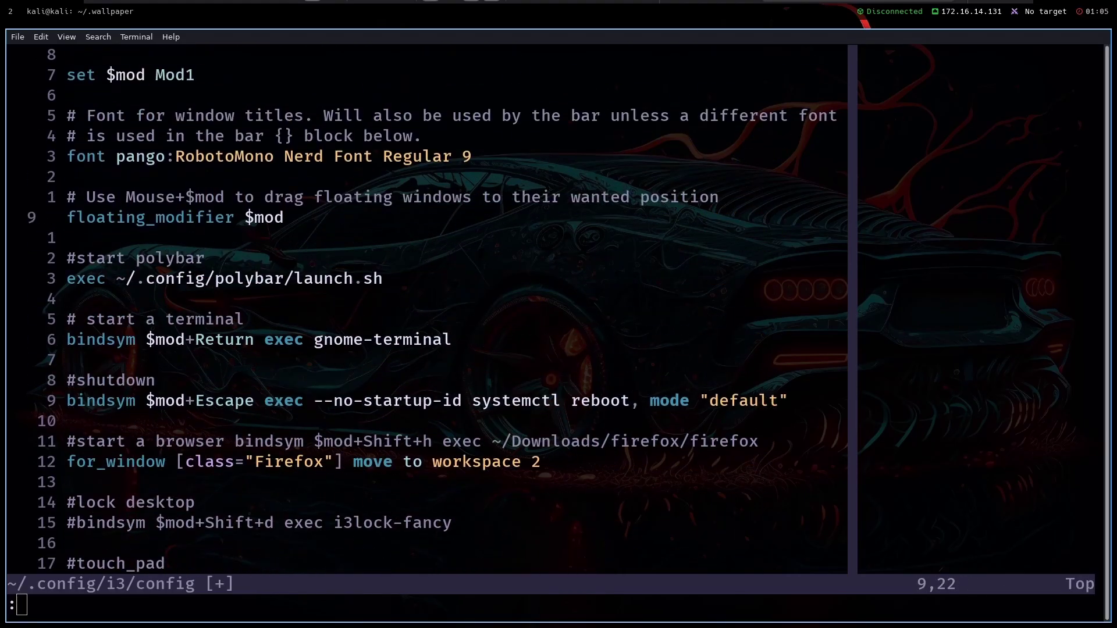
Quit Neovim with :q!, discarding the unsaved i3 config changes
text(qa)
key(Return)
key(Return)
text(:q!)
key(Return)
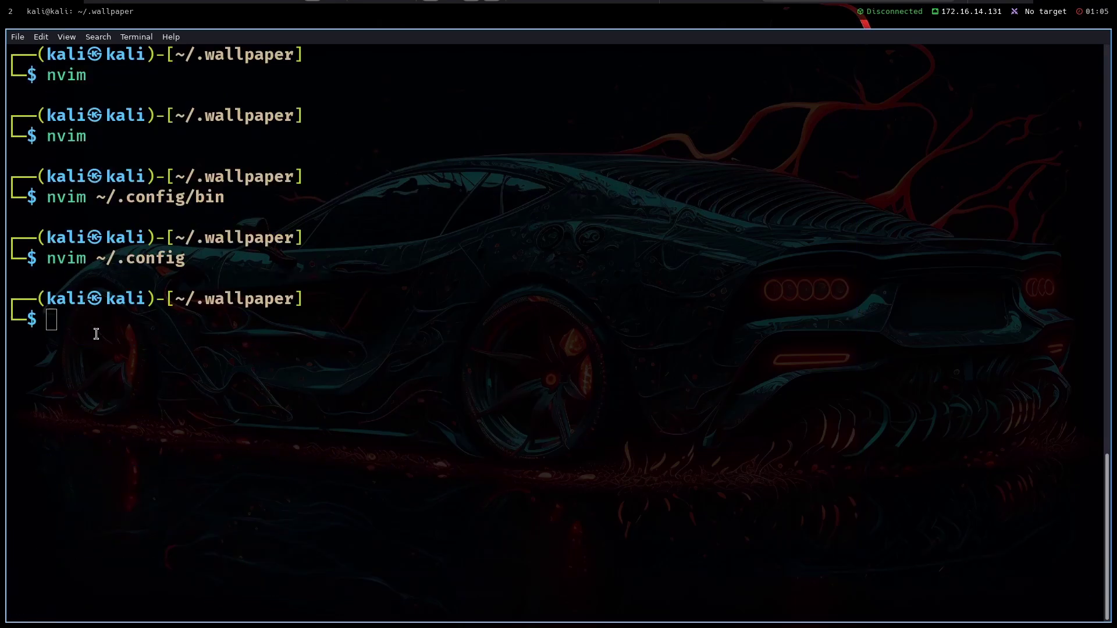
Switch to empty workspace 3, back to workspace 2, then to workspace 3 again
key(super+3)
key(super+2)
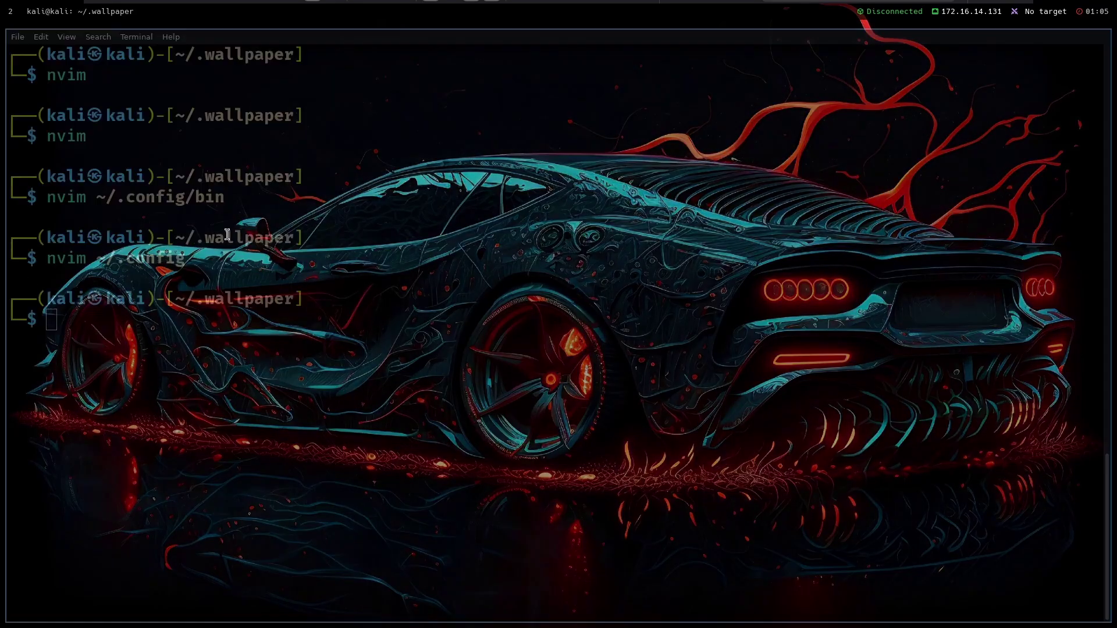
key(super+3)
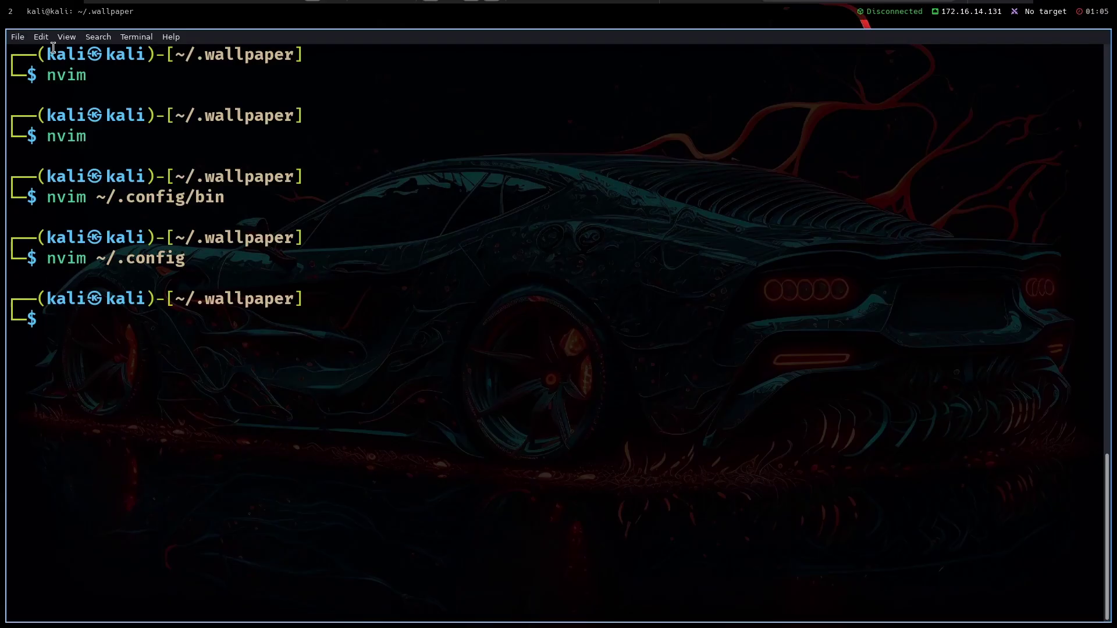
Launch Firefox on workspace 1 by searching 'fire' in rofi
drag(116, 279, 106, 257)
key(super+1)
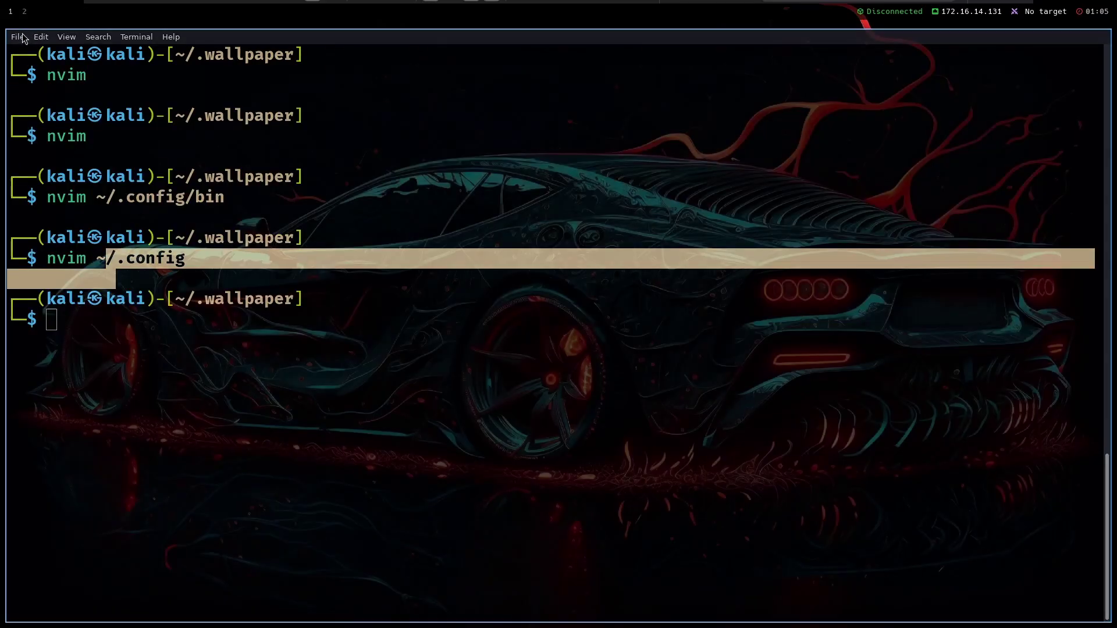
key(super+d)
text(fire)
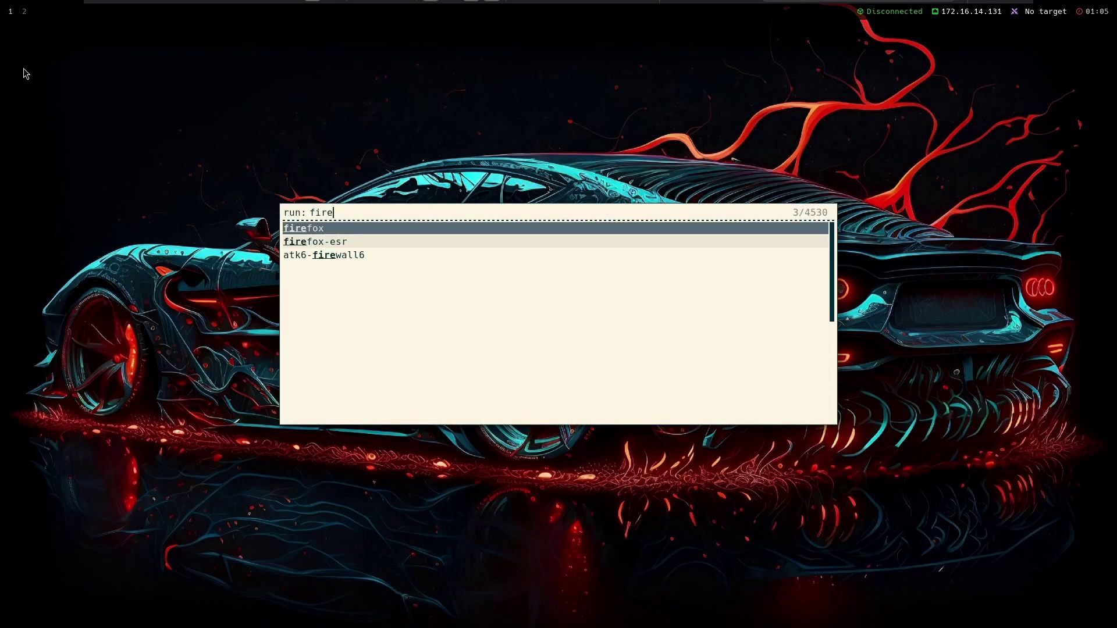
key(Return)
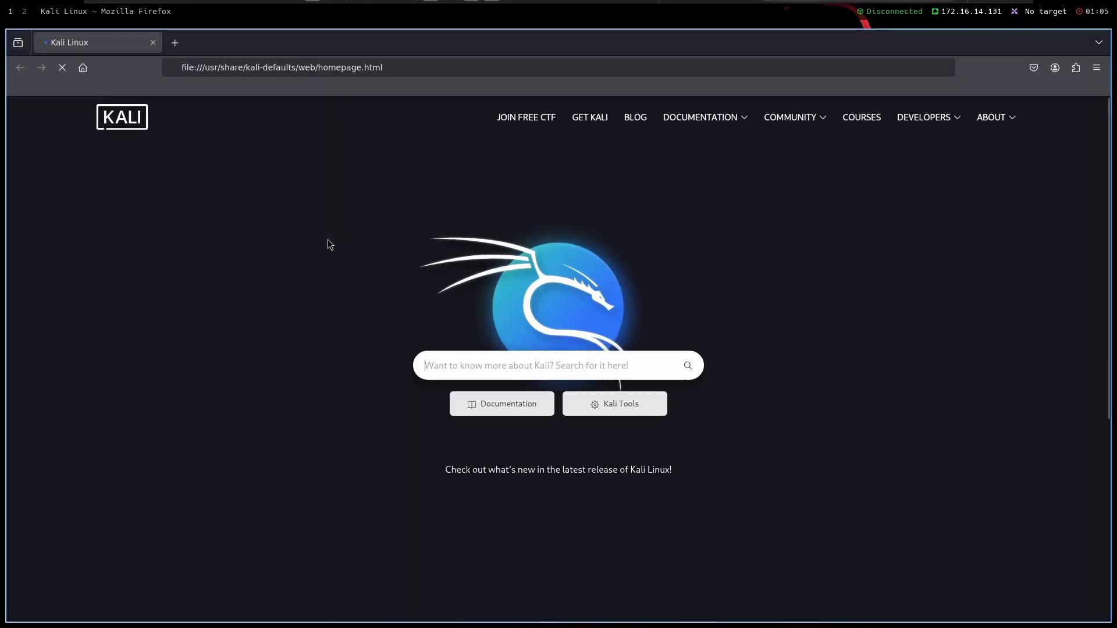
Move the terminal from workspace 2 onto workspace 1 beside Firefox
key(super+2)
click(378, 301)
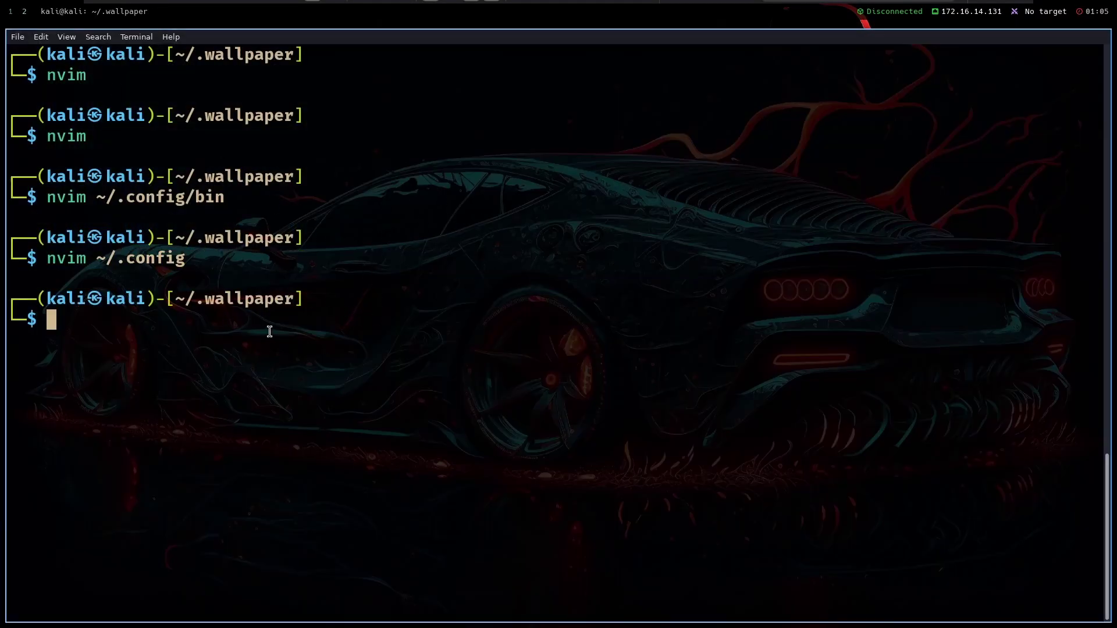
key(super+shift+1)
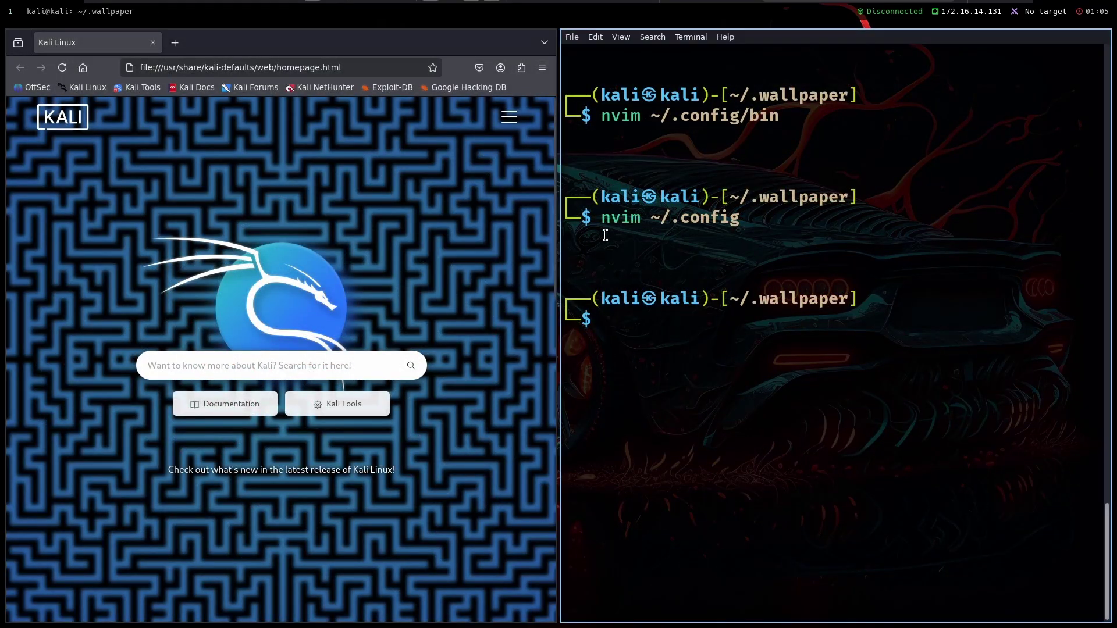
Float the terminal over Firefox, shift it left and enlarge it
key(super+shift+space)
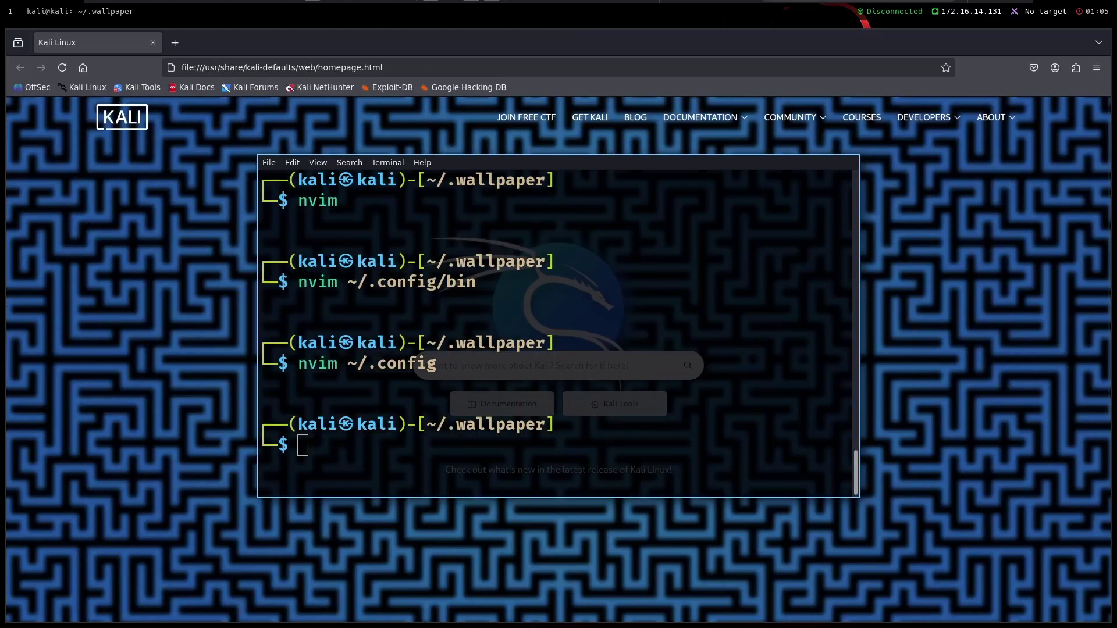
drag(568, 269, 289, 282)
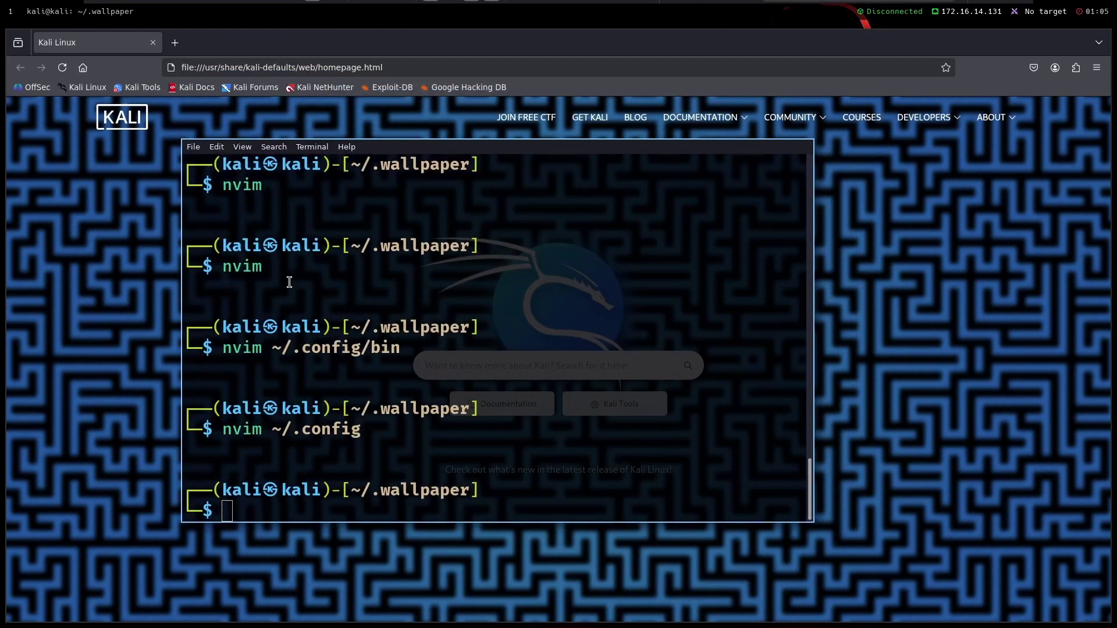
drag(242, 503, 217, 521)
drag(300, 439, 263, 372)
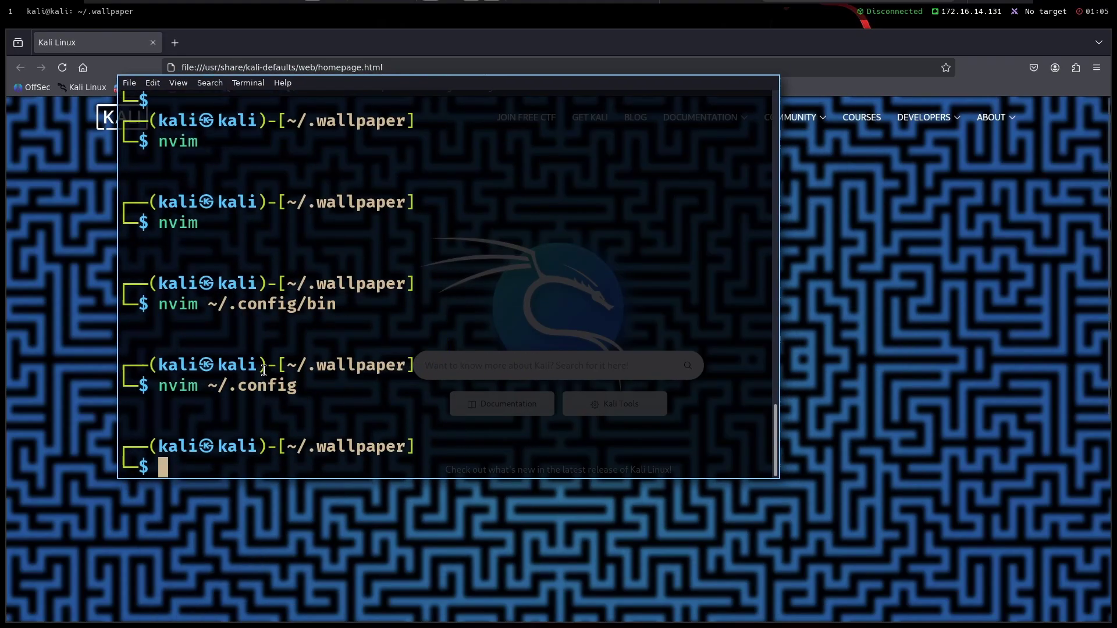
Re-tile the terminal, placing it left of Firefox, then stacked above it
key(super+shift+space)
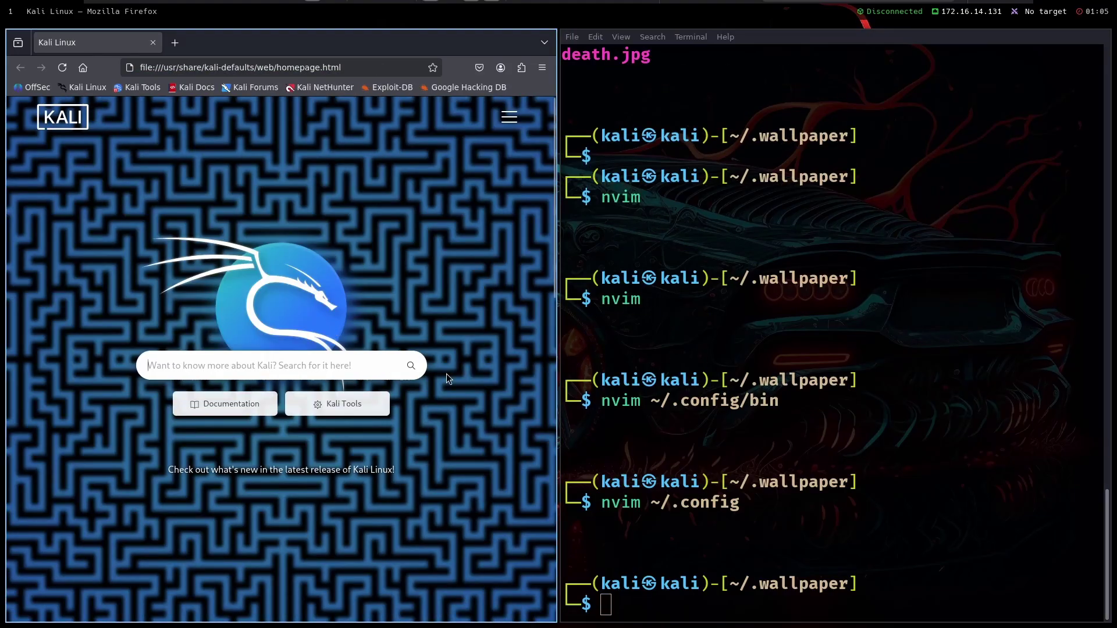
drag(606, 337, 92, 306)
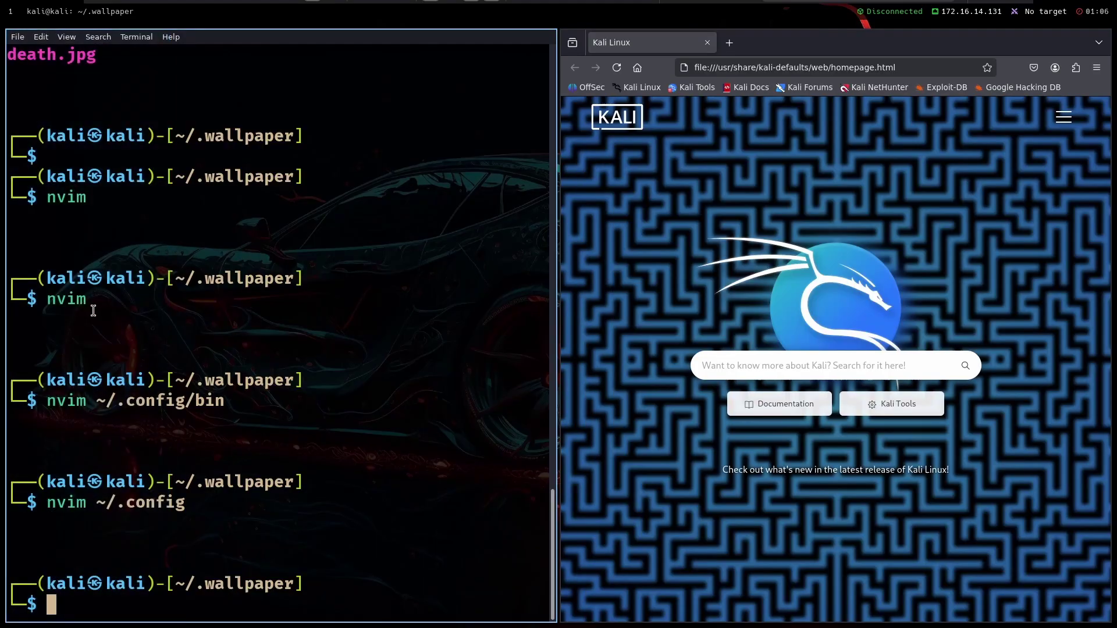
key(super+space)
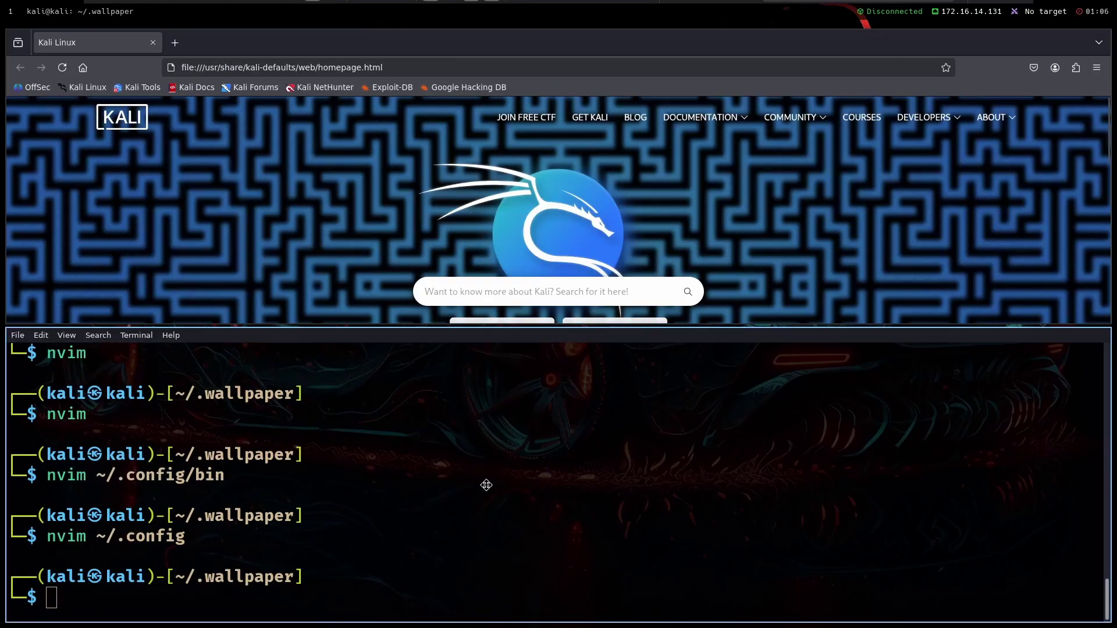
drag(486, 486, 454, 72)
Send the terminal to workspace 2 and follow it there
key(super+2)
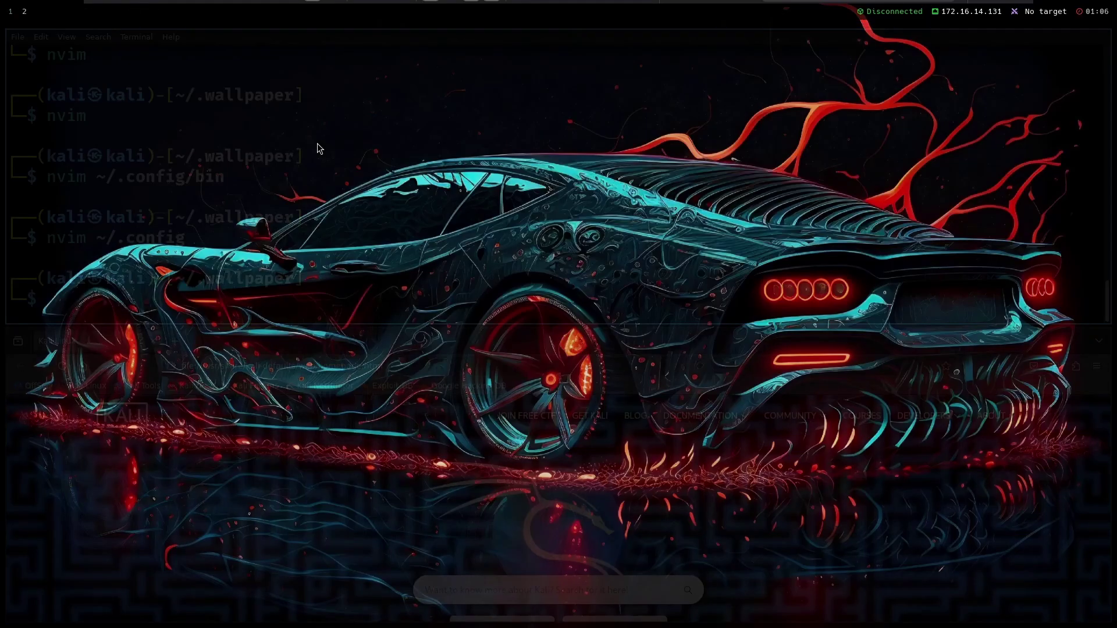
key(super+1)
key(super+shift+2)
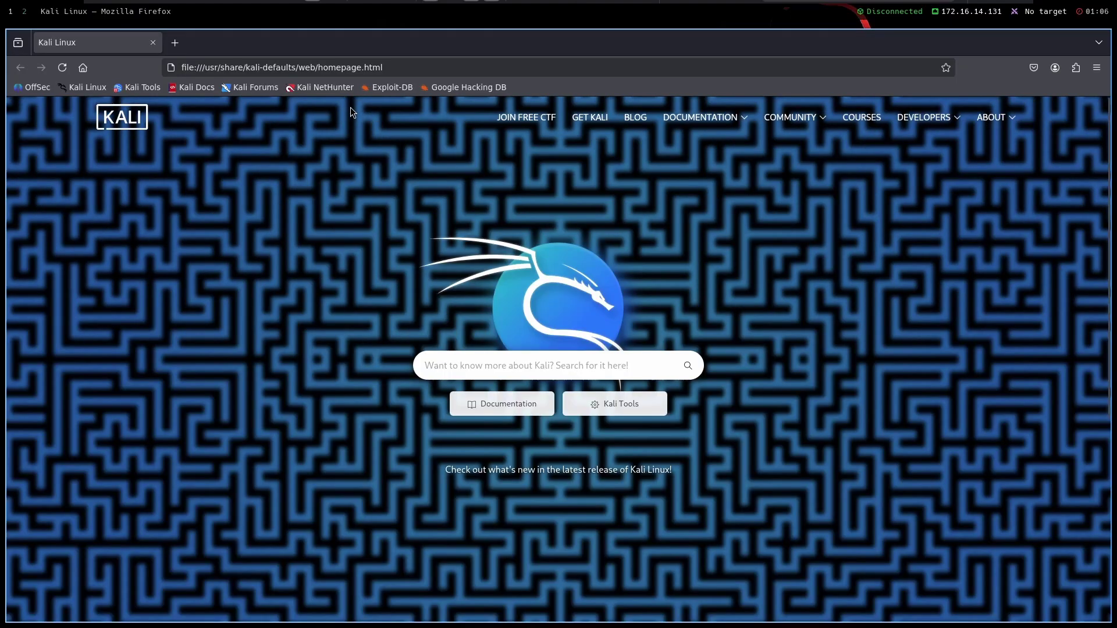
key(super+2)
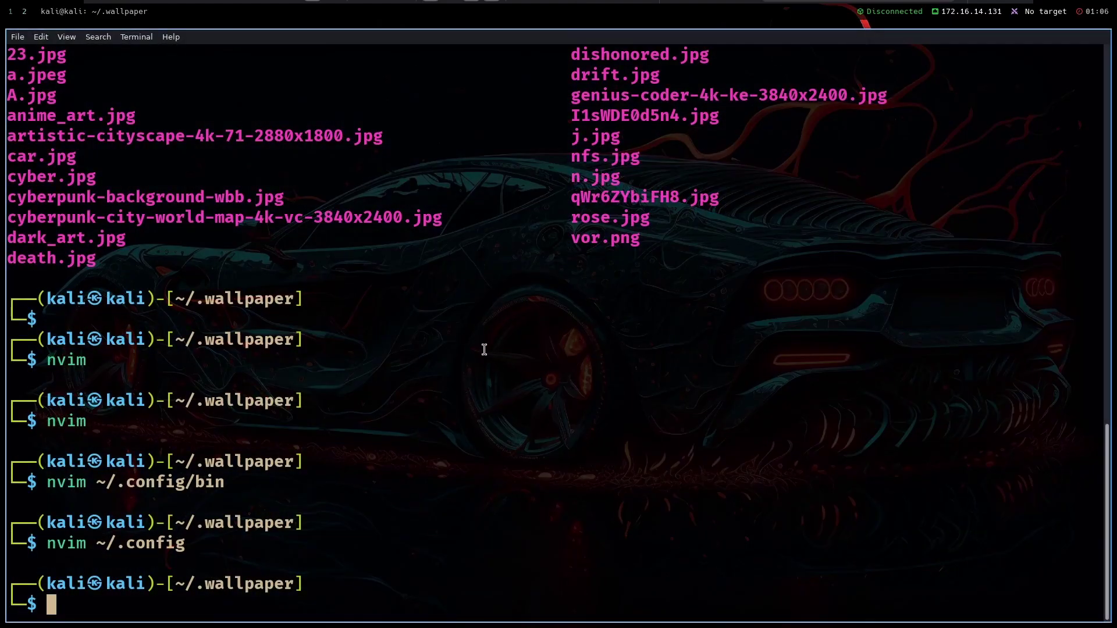
Open ~/.config in Neovim and dismiss the Lazy plugin status panel
text(nvim ~/.co)
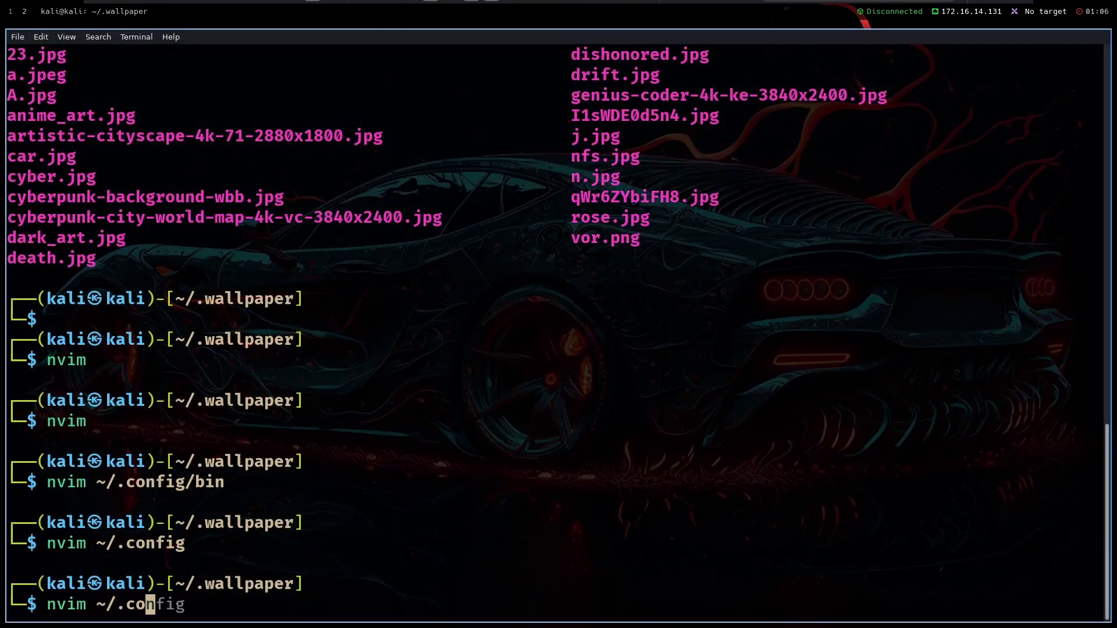
text(nfig)
key(Return)
text(:)
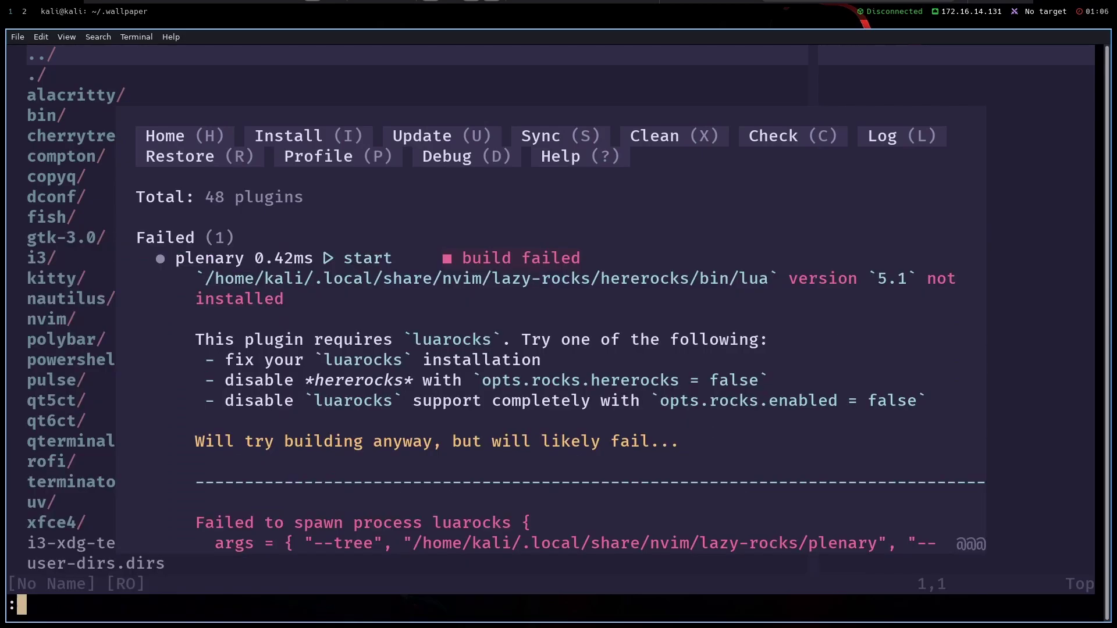
text(:q)
key(Return)
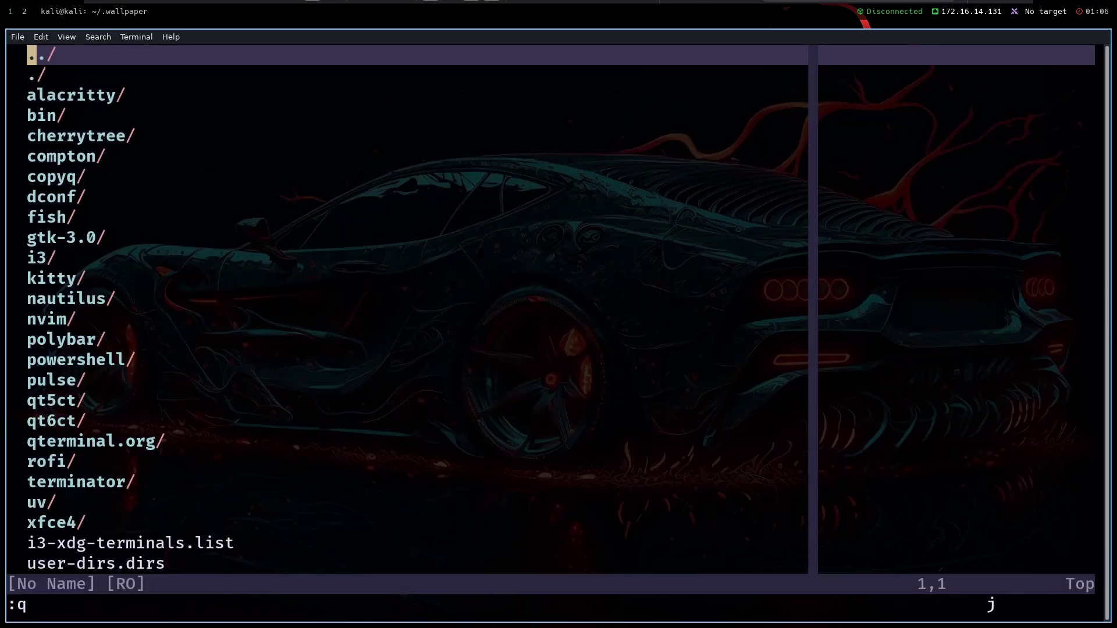
key(j)
key(j)
key(j)
key(j)
key(j)
key(j)
key(j)
key(j)
key(j)
key(j)
key(j)
key(j)
key(j)
key(j)
key(j)
key(j)
key(j)
key(j)
key(j)
key(j)
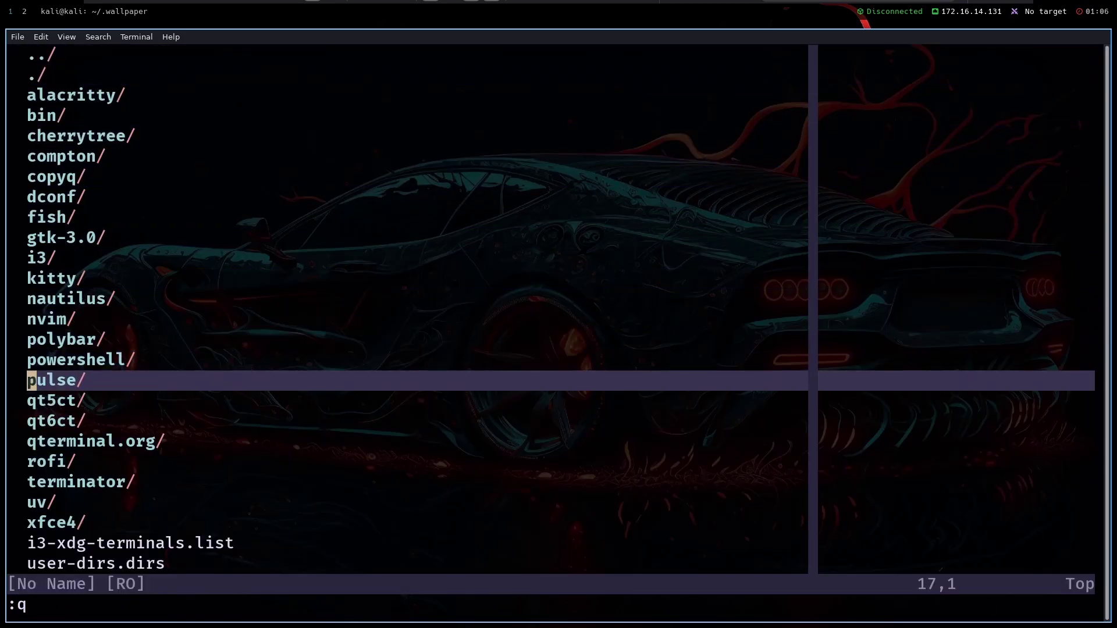
Browse the netrw listing down to xfce4 and back to the rofi folder
key(super+d)
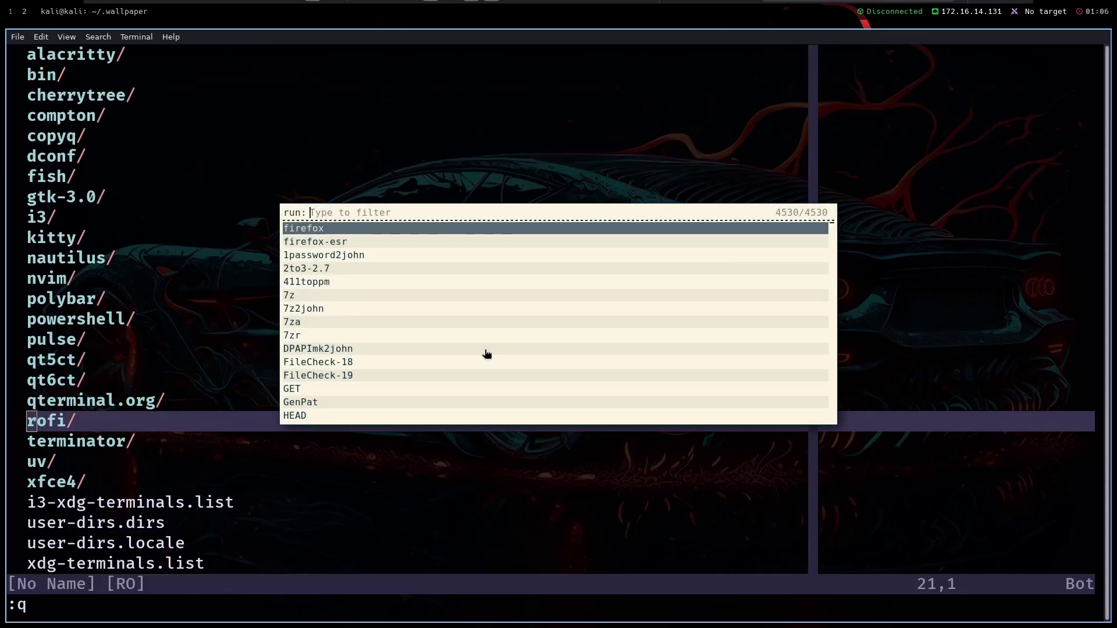
key(Escape)
key(j)
key(j)
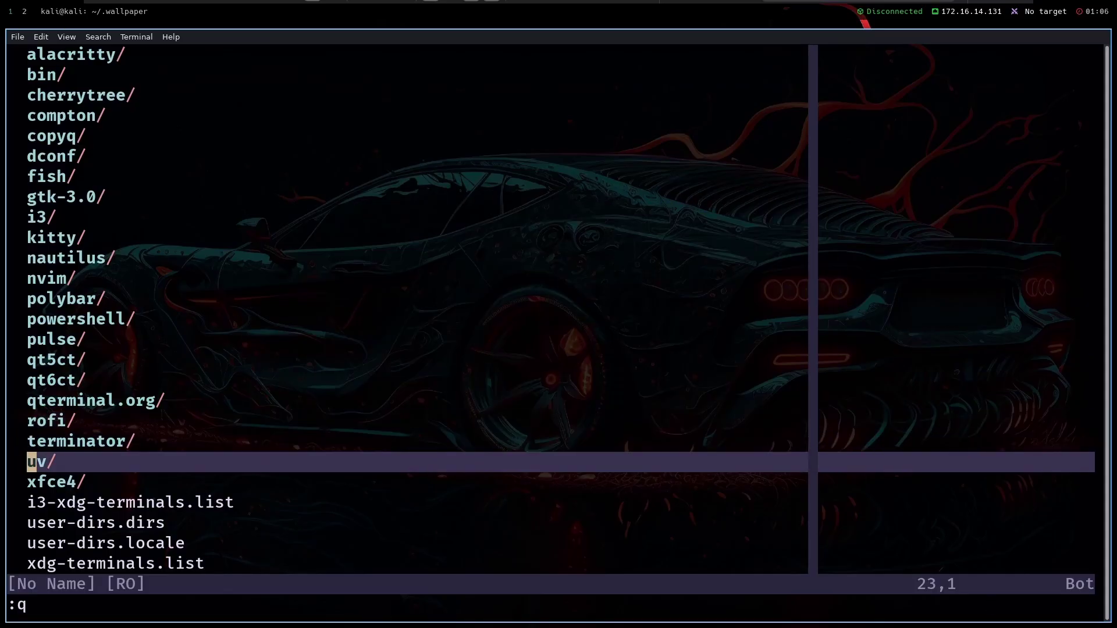
key(j)
key(k)
key(k)
key(k)
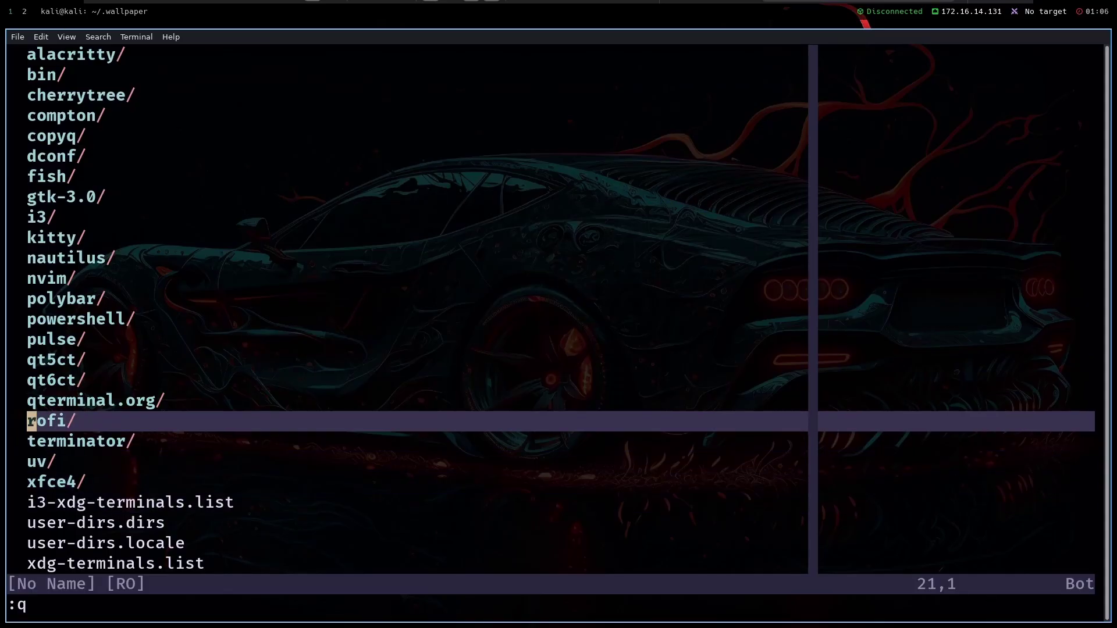
Scroll through the rofi run launcher's full command list
key(super+d)
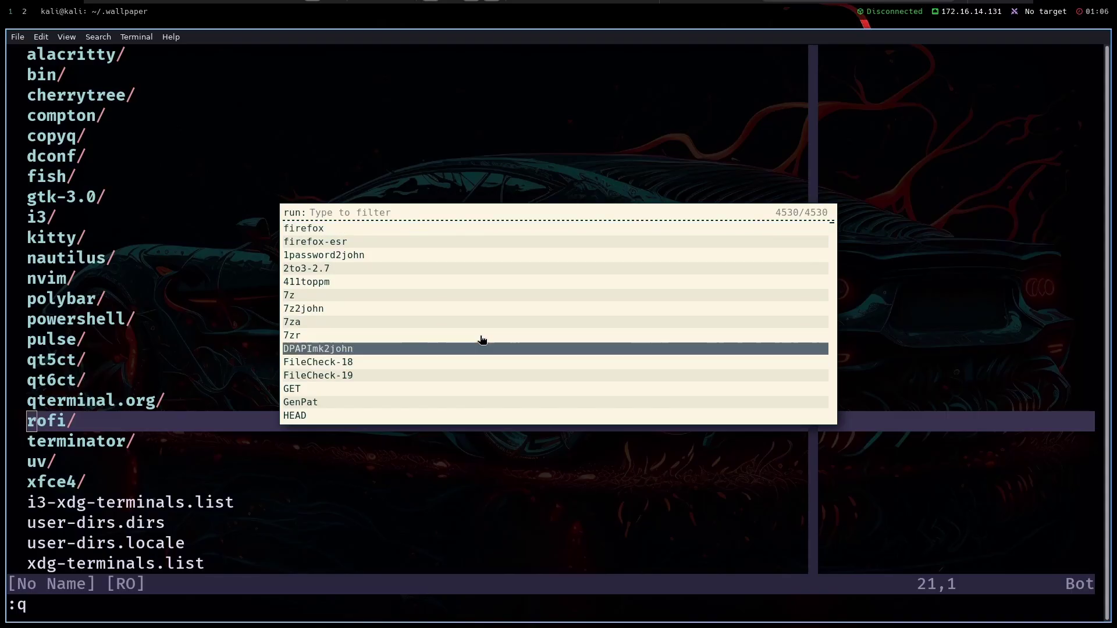
scroll(481, 334, down, 20)
scroll(481, 334, up, 15)
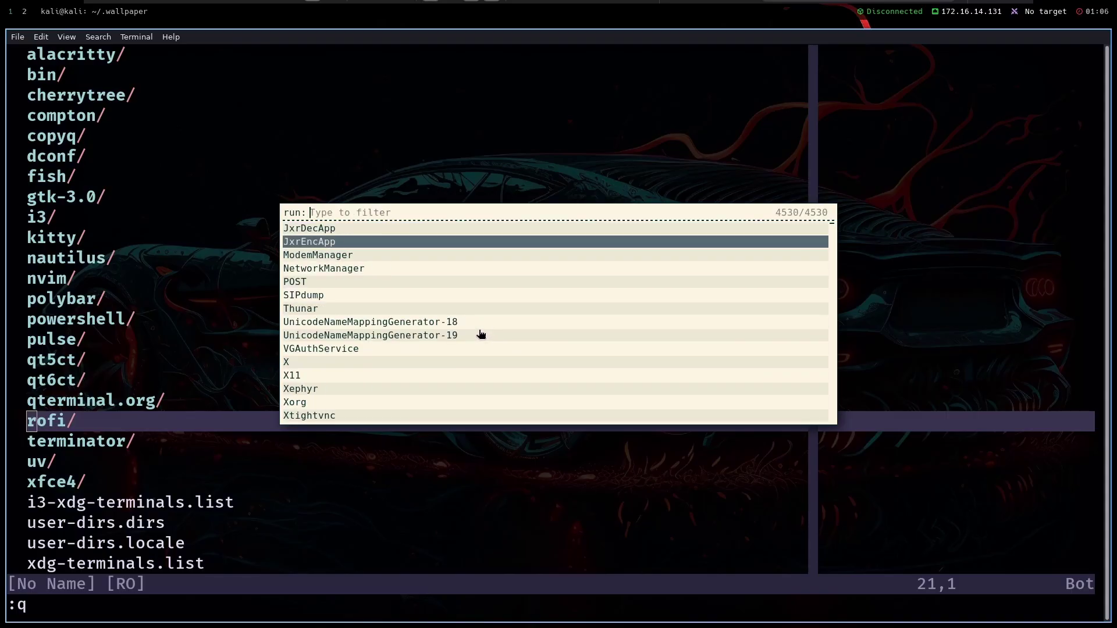
scroll(480, 334, down, 1)
scroll(481, 333, down, 11)
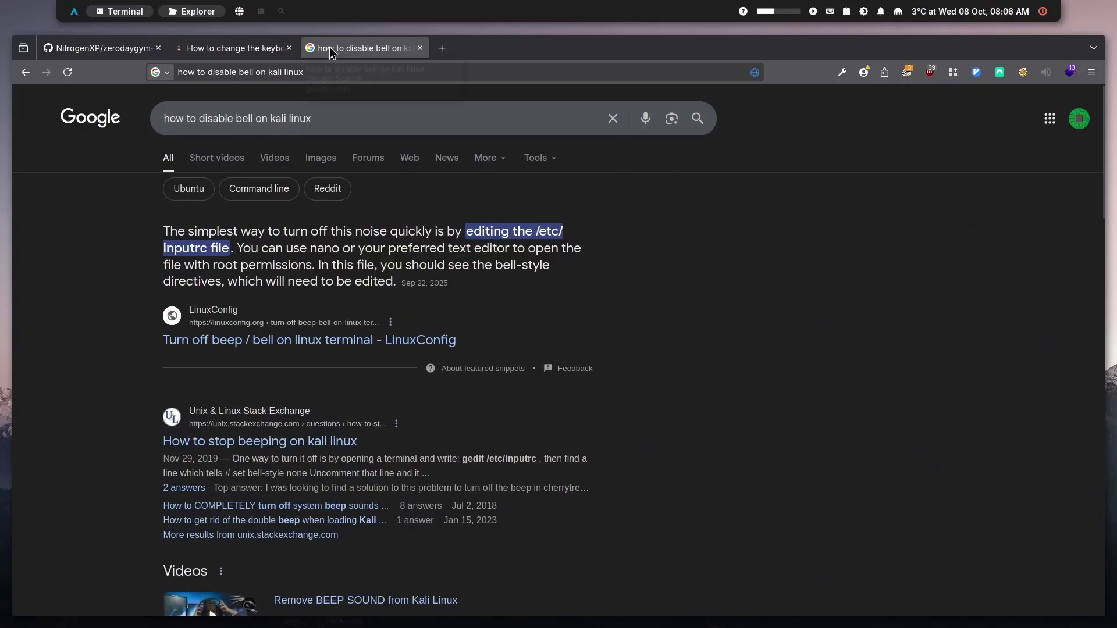
Return to the zerodaygym-kali-dotfiles GitHub tab at its top, then browse and dismiss the app launcher
click(97, 51)
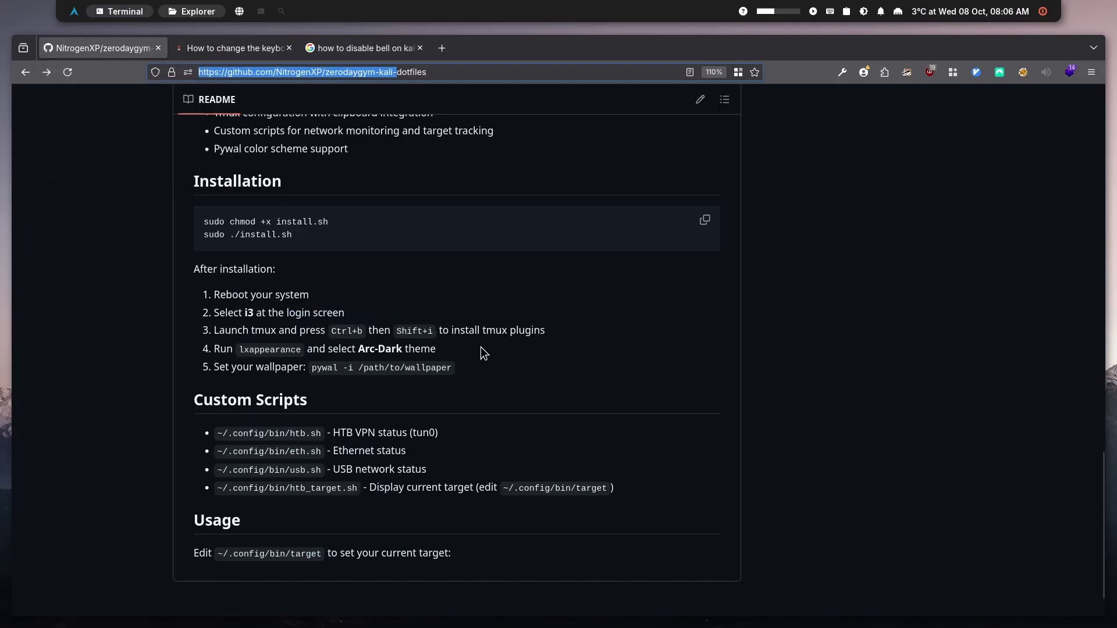
scroll(480, 346, up, 15)
key(super+d)
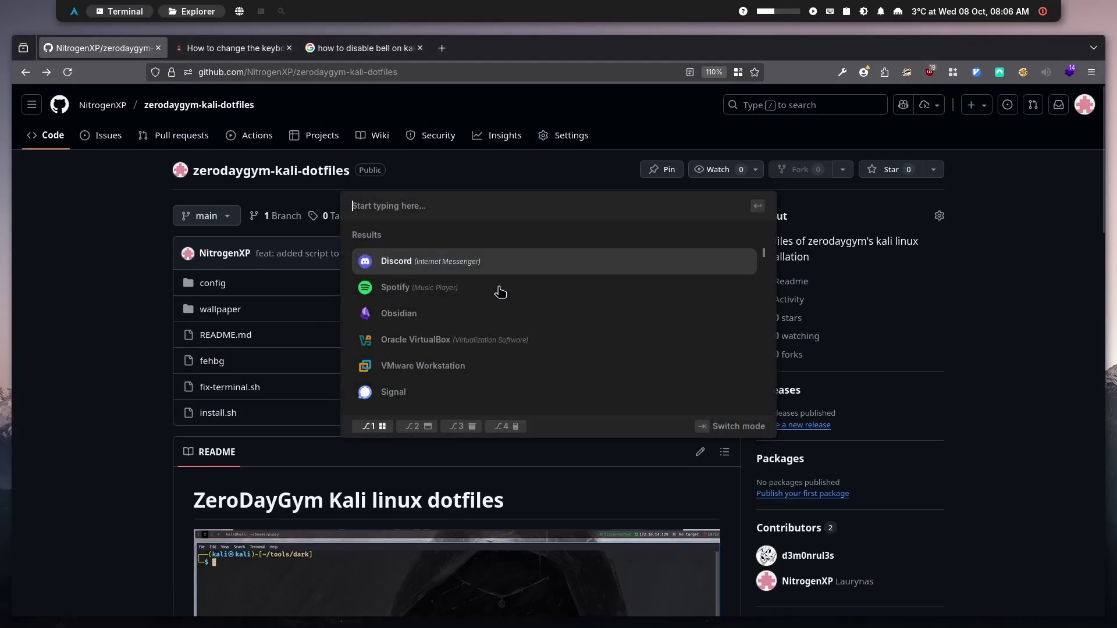
key(Down)
key(Down)
key(Down)
key(Down)
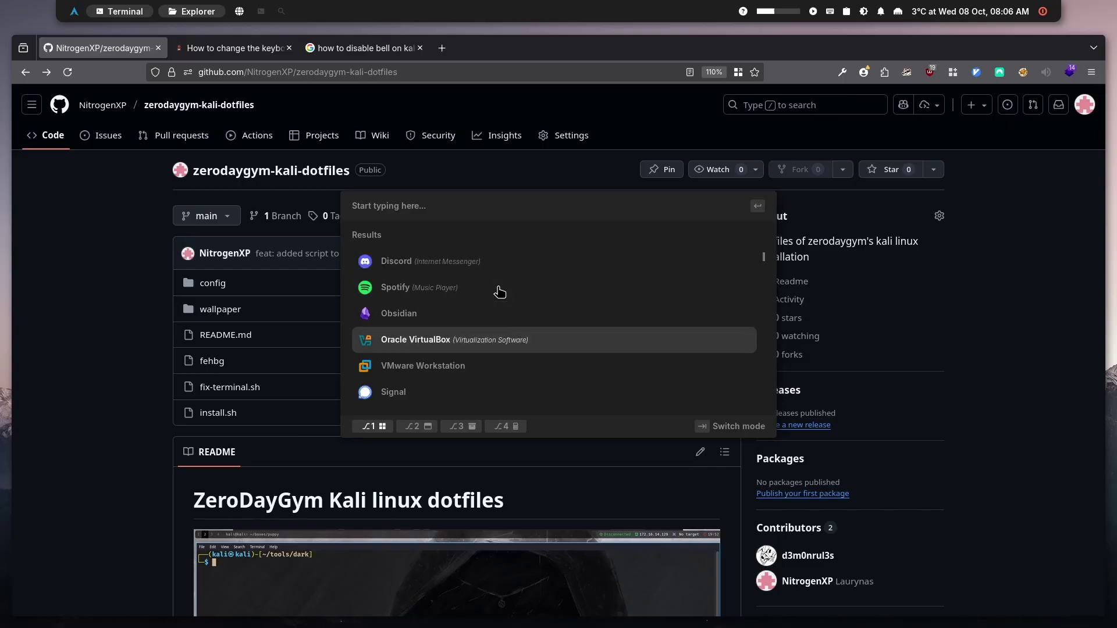
key(Up)
key(Up)
key(Up)
key(Up)
key(Down)
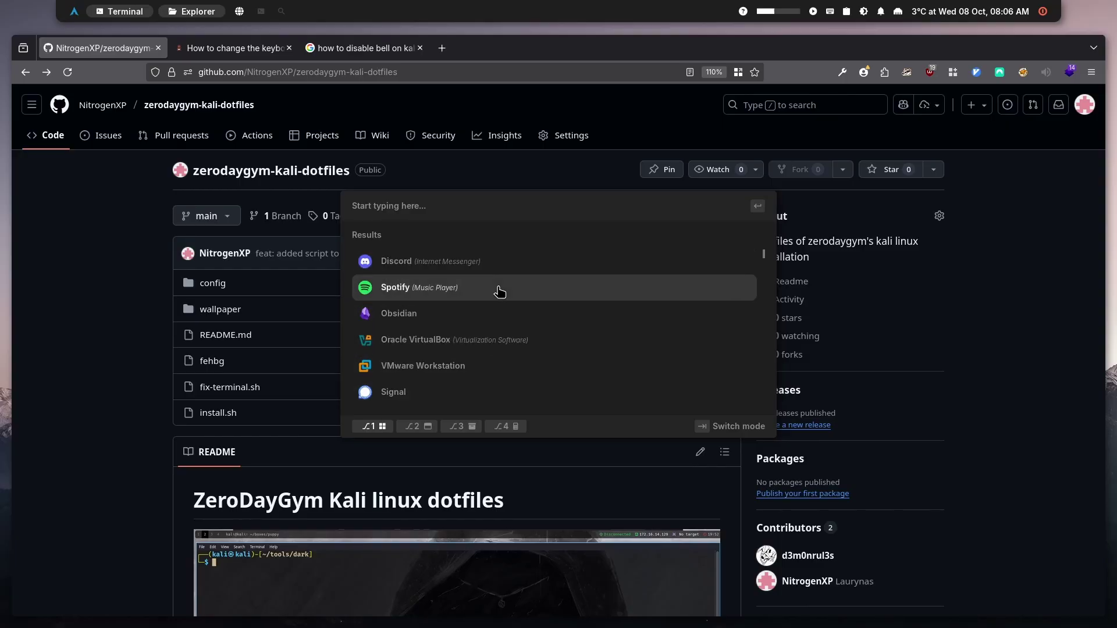
key(Down)
key(Down)
key(Down)
key(Down)
key(Down)
key(Up)
key(Up)
key(Up)
key(Up)
key(Up)
key(Up)
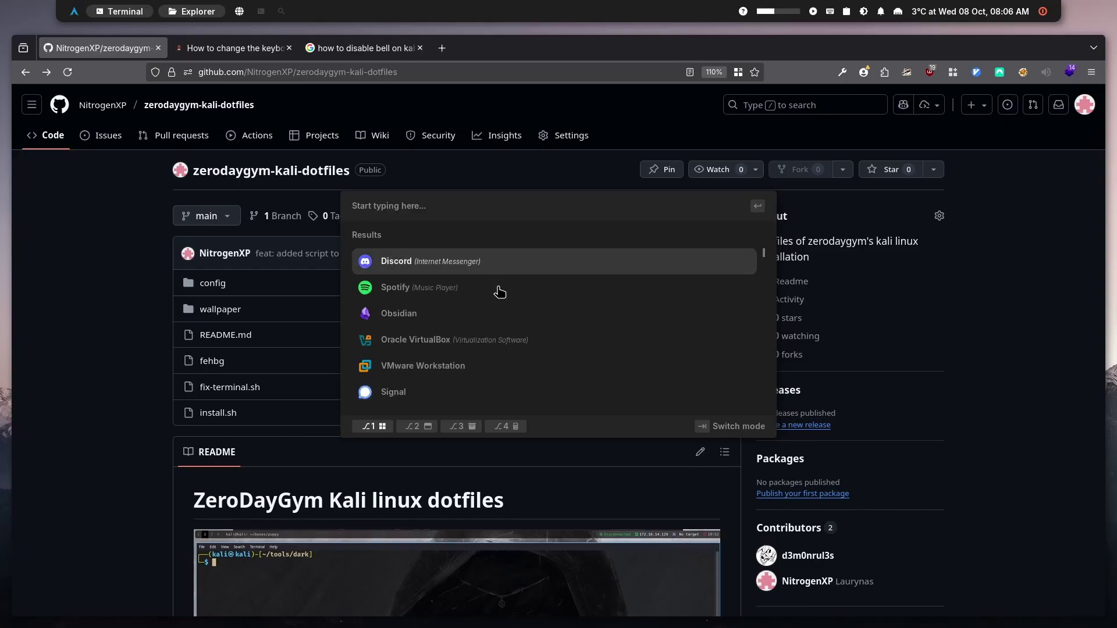
key(Up)
key(Escape)
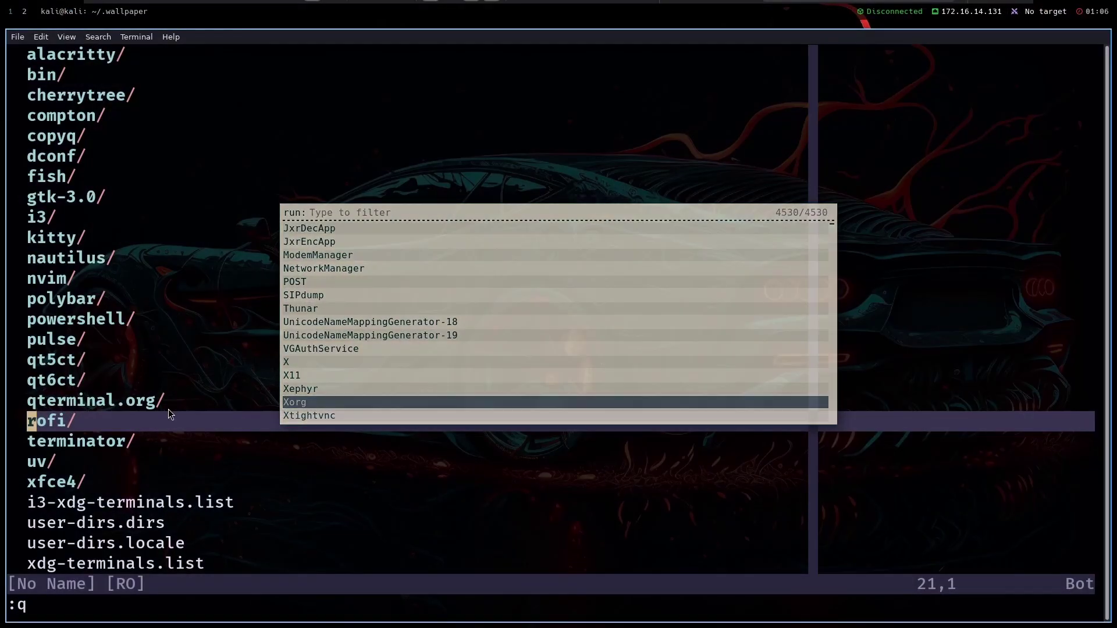
Close the run launcher, step through the netrw listing, and quit Neovim with :q
key(Escape)
scroll(367, 380, up, 1)
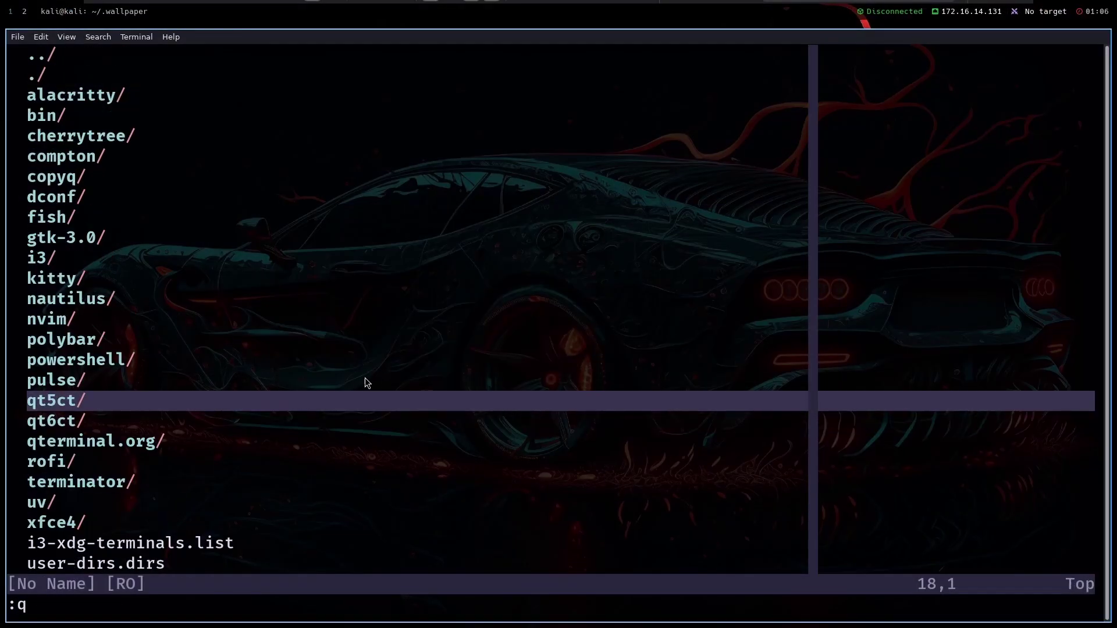
key(Up)
key(Up)
key(Up)
key(Up)
key(Up)
key(Up)
key(Up)
key(Up)
key(Up)
key(Up)
key(Up)
key(Up)
key(Up)
key(Up)
key(Up)
key(Up)
key(Up)
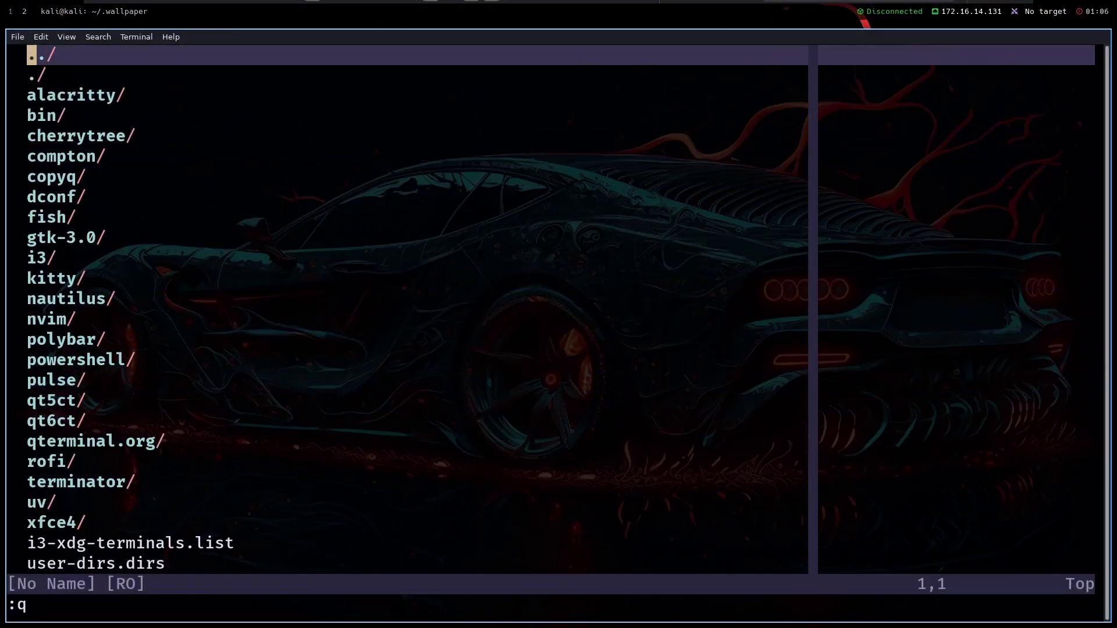
key(Down)
key(Down)
key(Down)
key(Down)
key(Down)
key(Down)
key(Down)
key(Down)
key(Down)
key(Down)
key(Down)
key(Down)
key(Down)
key(Down)
key(Down)
key(Down)
key(Down)
key(Down)
key(Down)
key(Down)
key(Down)
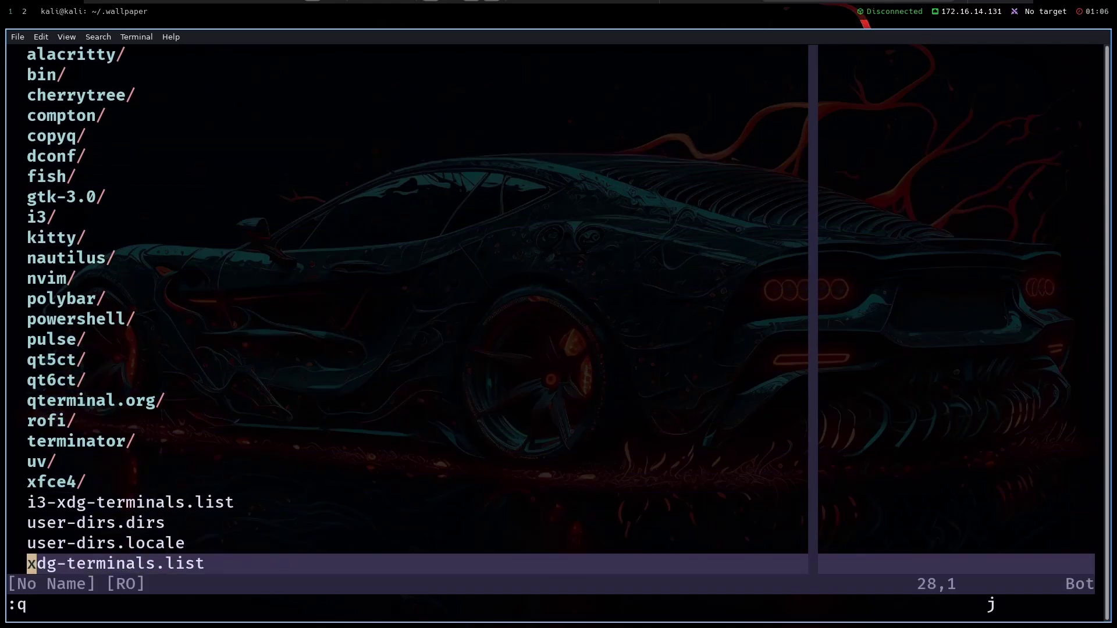
key(Up)
key(Up)
key(Up)
key(Up)
key(Up)
key(Up)
key(Up)
key(Up)
key(Up)
key(Up)
key(Up)
key(Up)
key(Up)
key(Up)
key(Up)
key(Up)
key(Up)
text(:q)
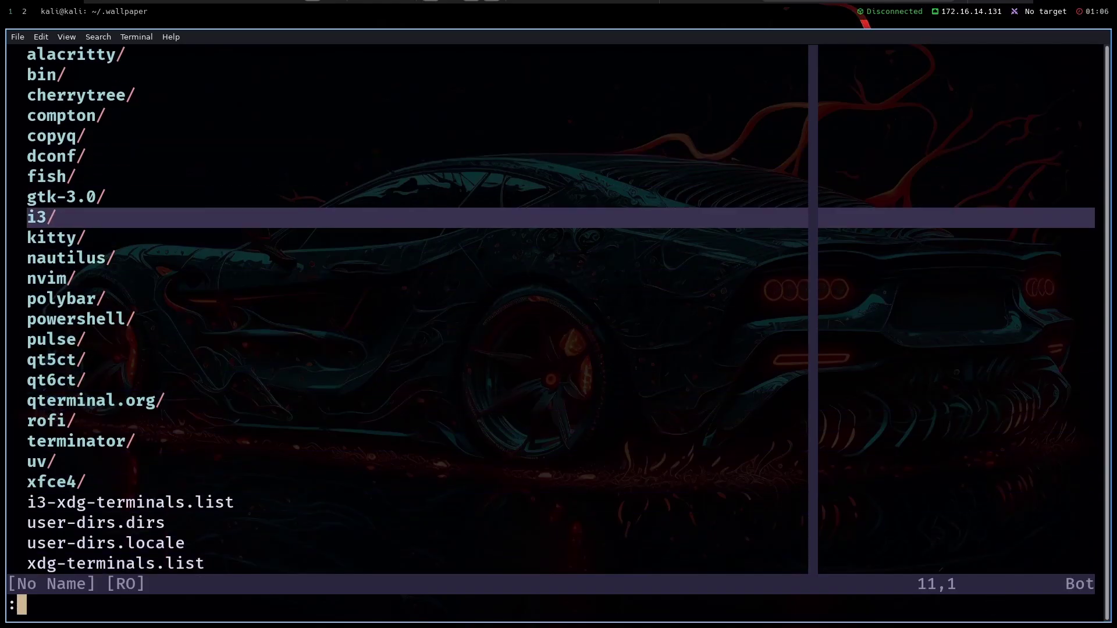
key(Return)
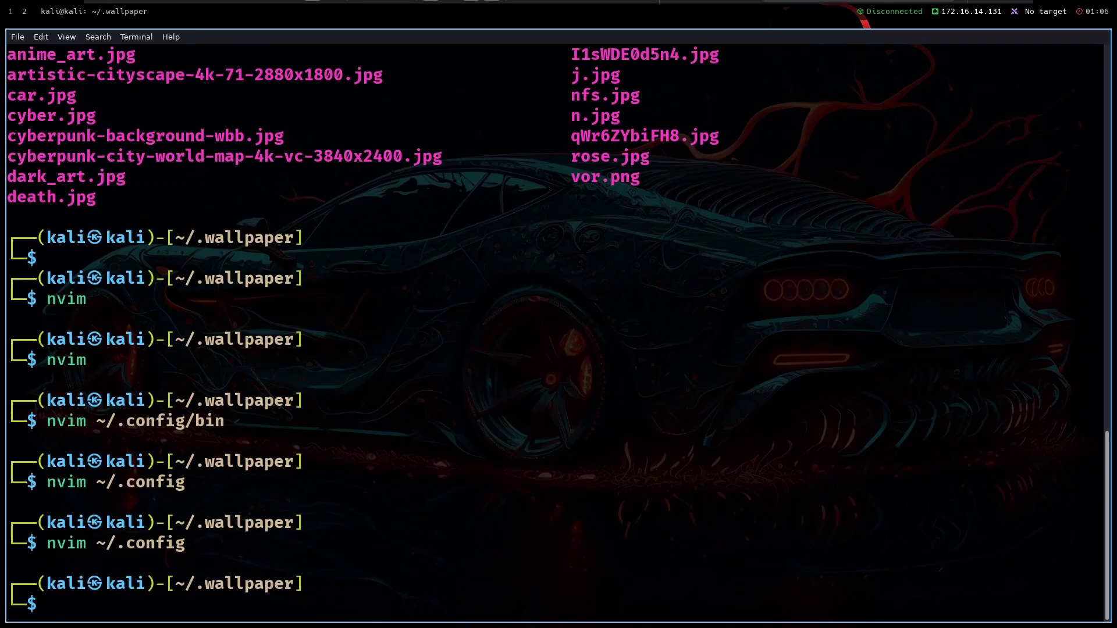
Exit the shell to close the terminal and return to Firefox
text(exit)
key(Return)
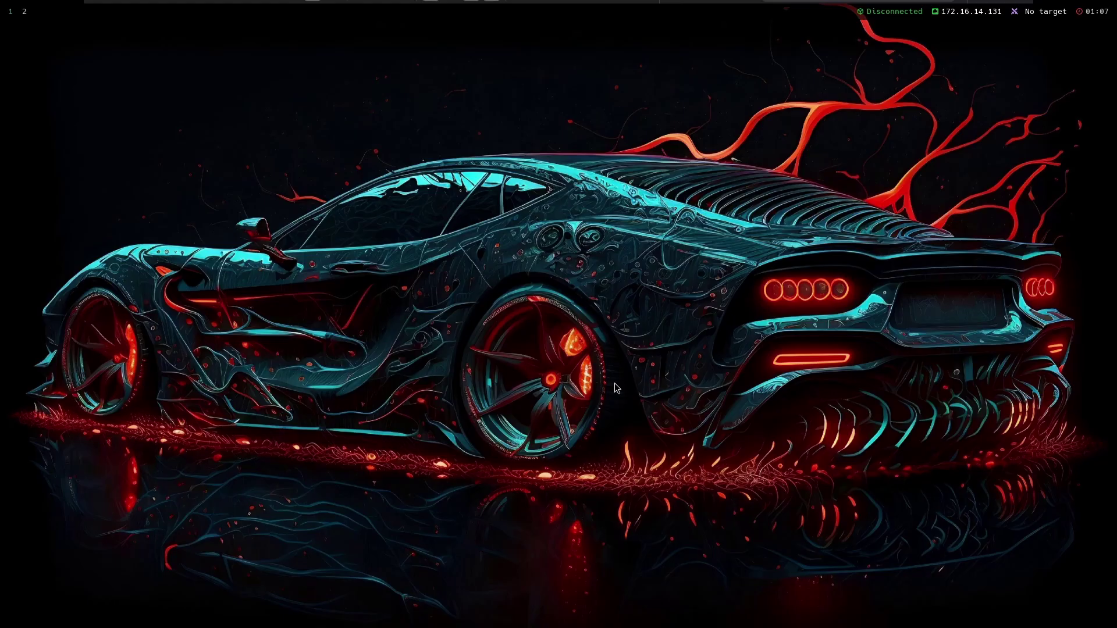
key(super+shift+f)
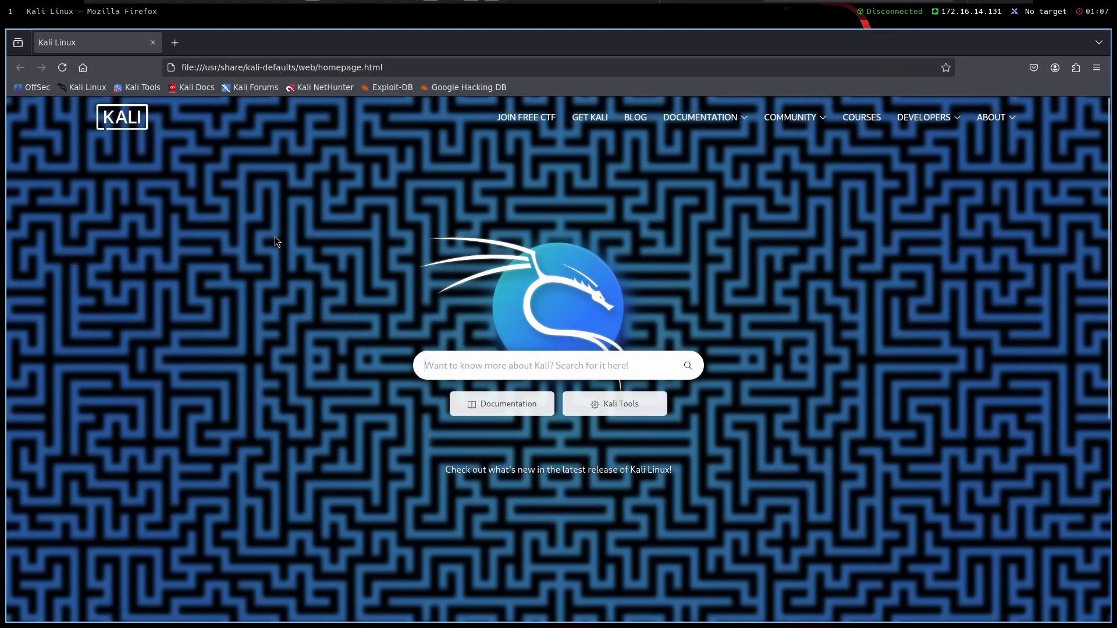